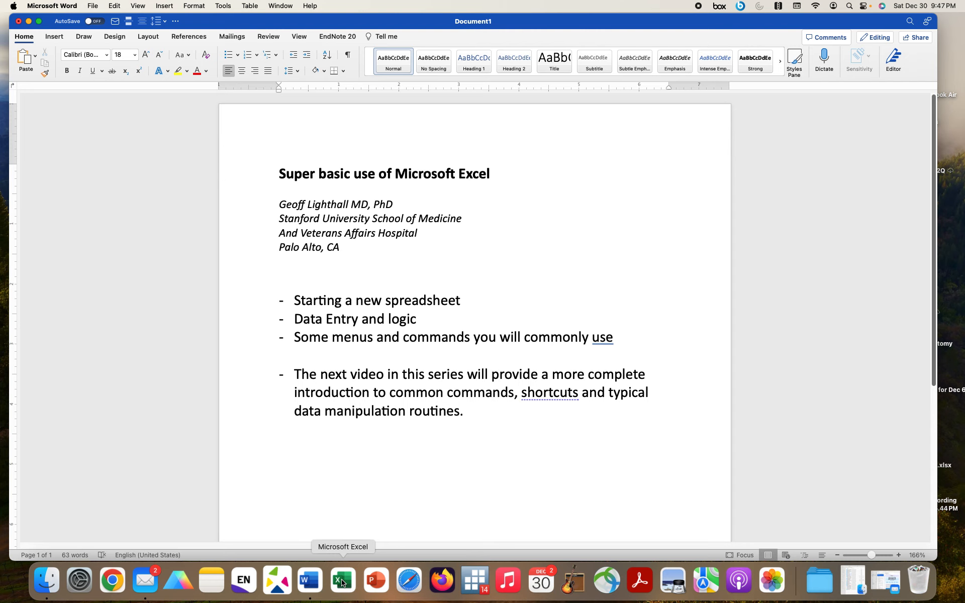
# - Switch to Microsoft Excel and close the extra blank workbook Book2
pyautogui.click(342, 582)
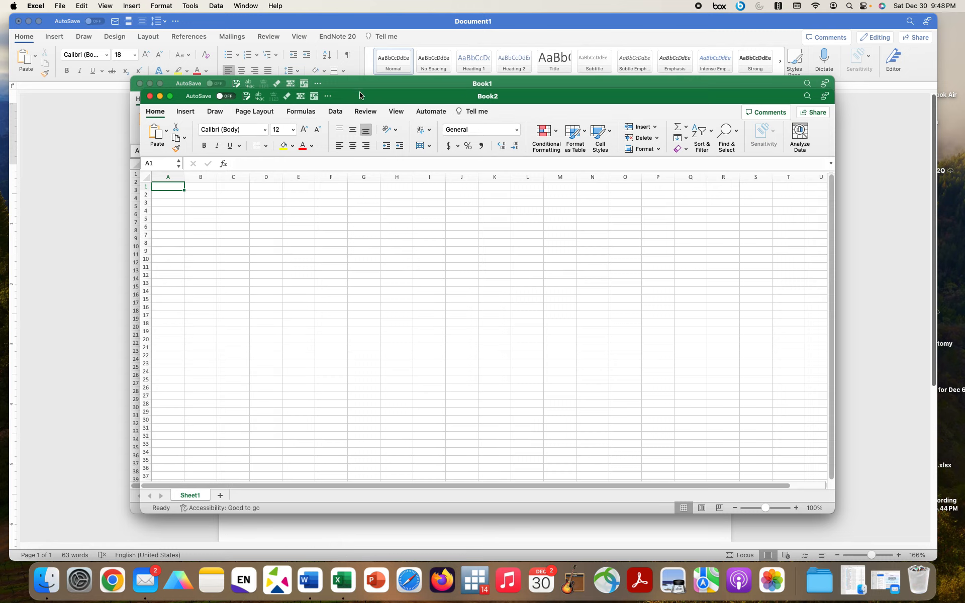
pyautogui.click(150, 96)
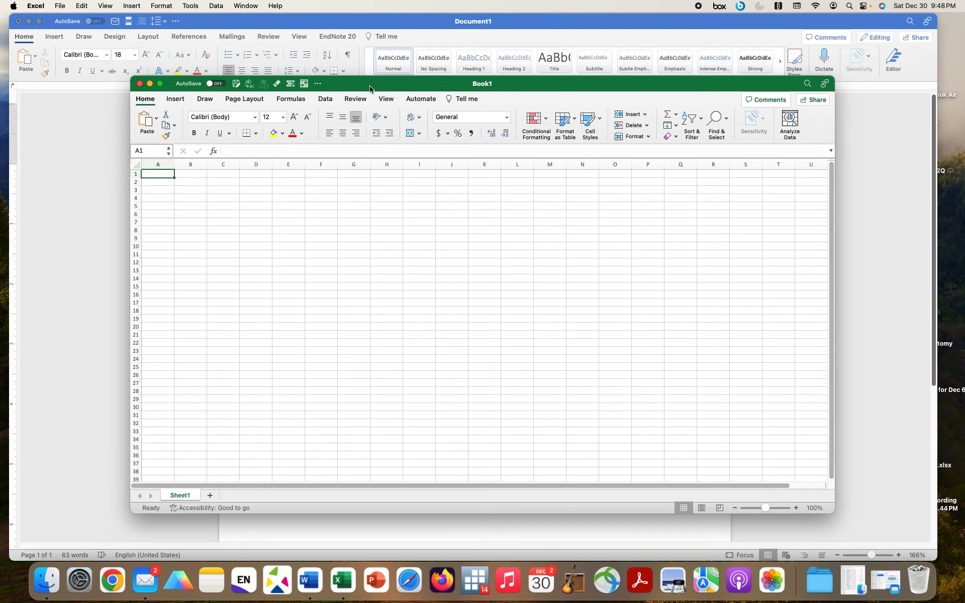
# - Enlarge the Book1 window to cover most of the screen, with the sheet zoomed to about 164%
pyautogui.moveTo(368, 85); pyautogui.dragTo(252, 24)
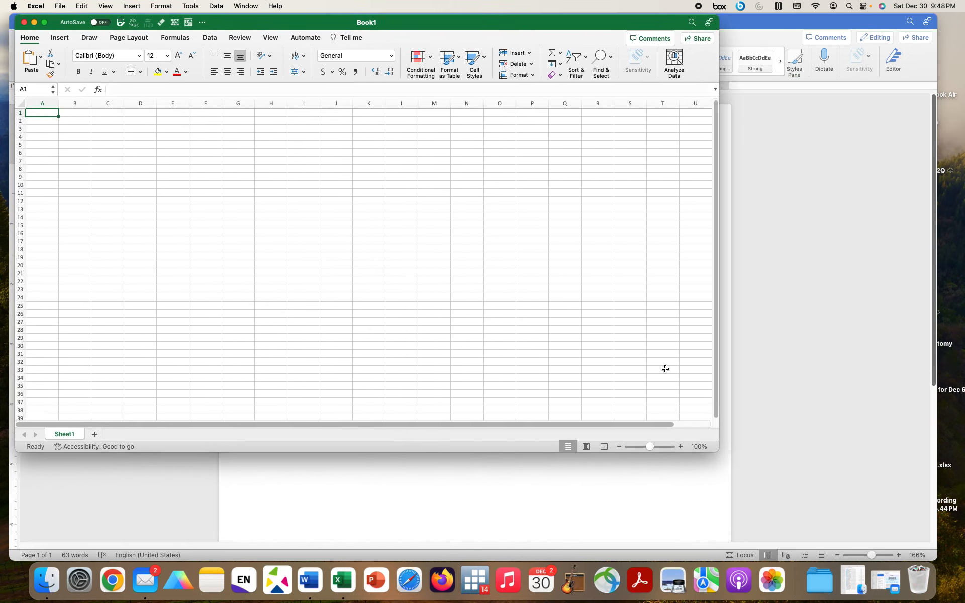
pyautogui.moveTo(651, 448); pyautogui.dragTo(656, 444)
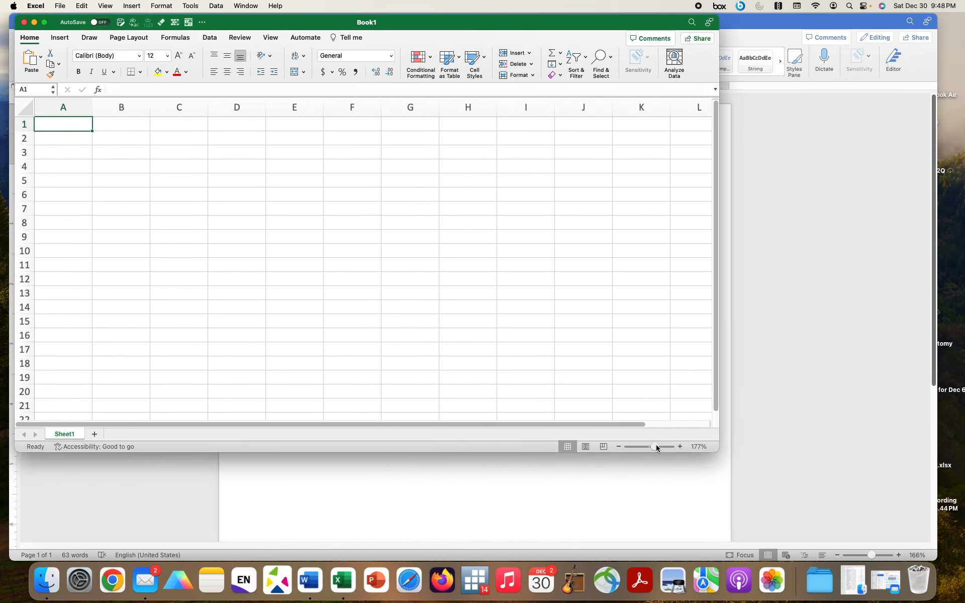
pyautogui.moveTo(716, 451); pyautogui.dragTo(938, 540)
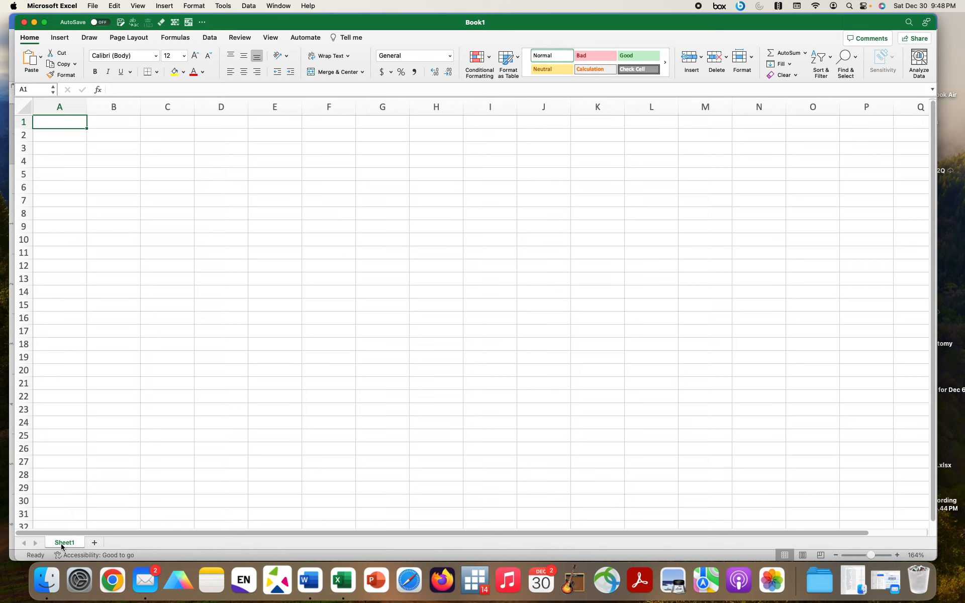
# - Add two new worksheets, Sheet2 and Sheet3, to the workbook and return to Sheet1
pyautogui.click(94, 542)
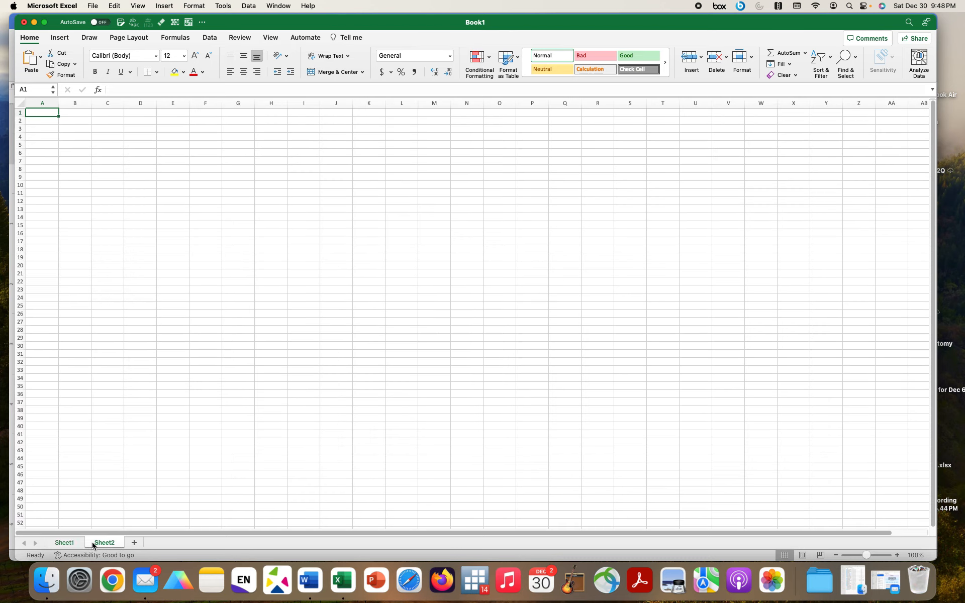
pyautogui.click(134, 542)
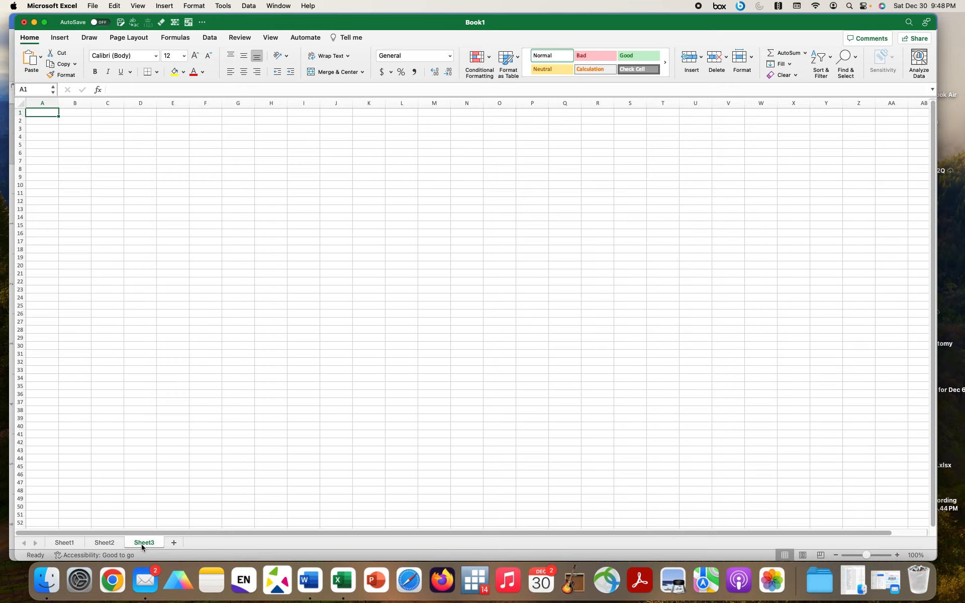
pyautogui.click(65, 545)
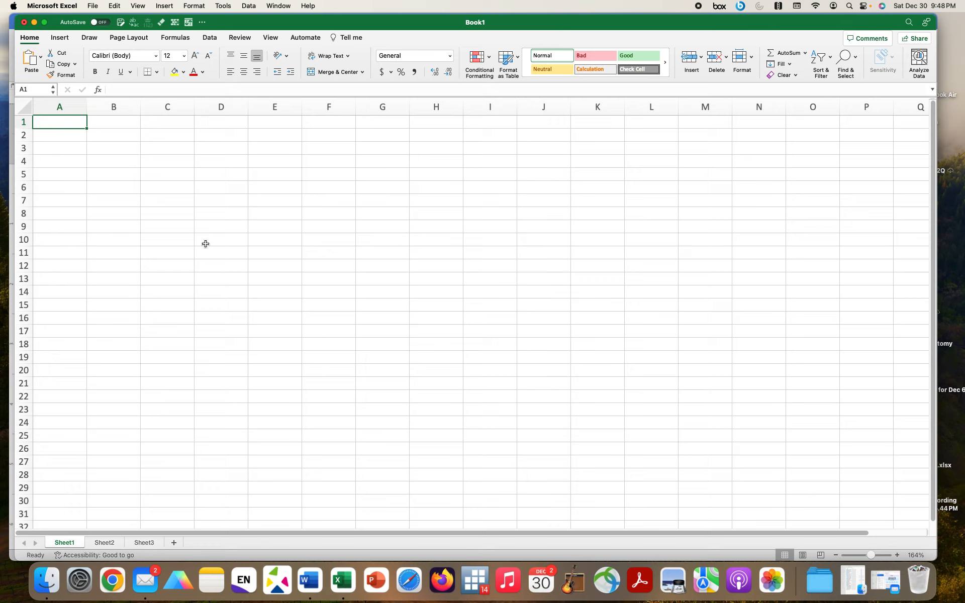
# - Try to open the recently used workbook Demo book
pyautogui.click(89, 7)
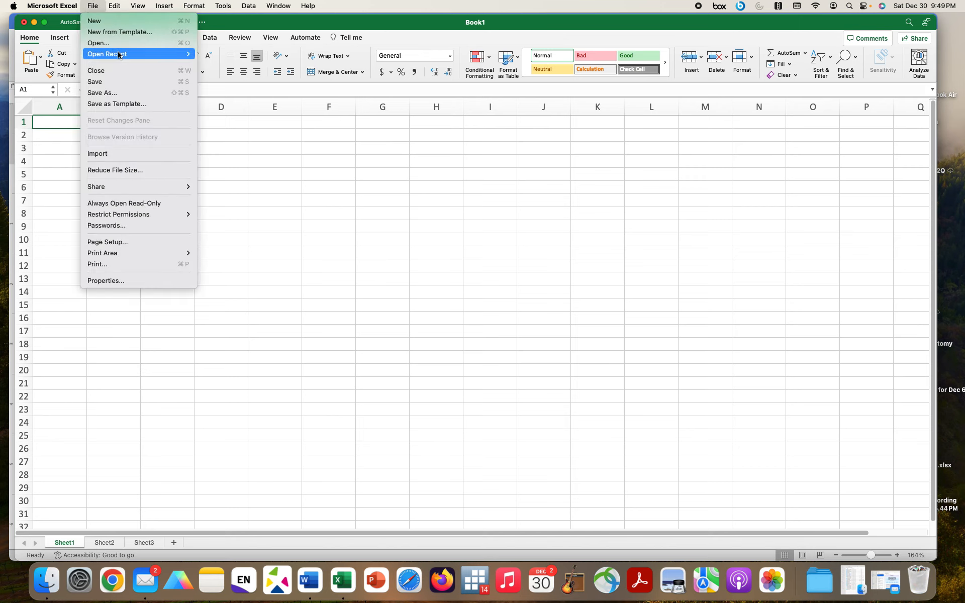
pyautogui.moveTo(119, 54)
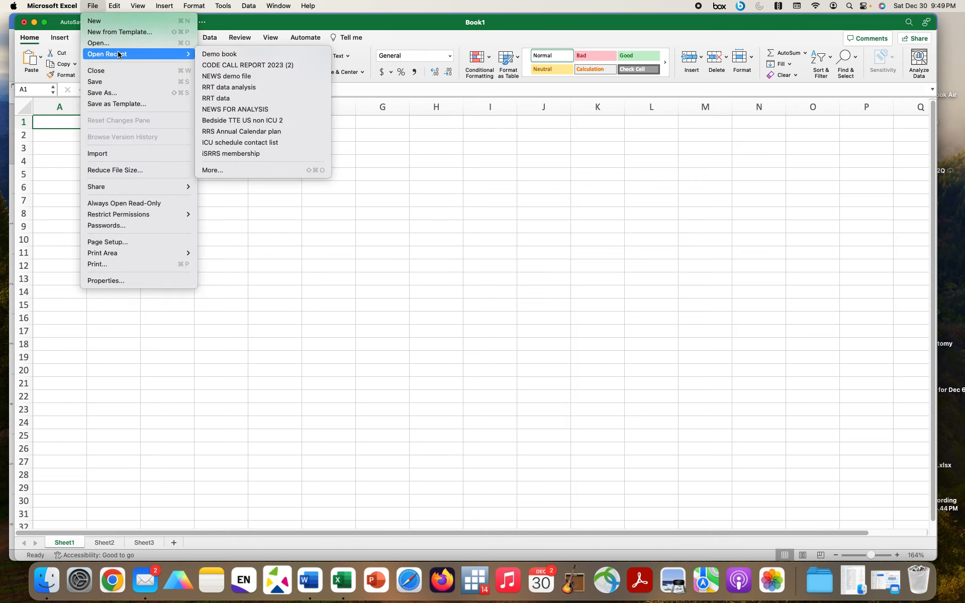
pyautogui.click(229, 55)
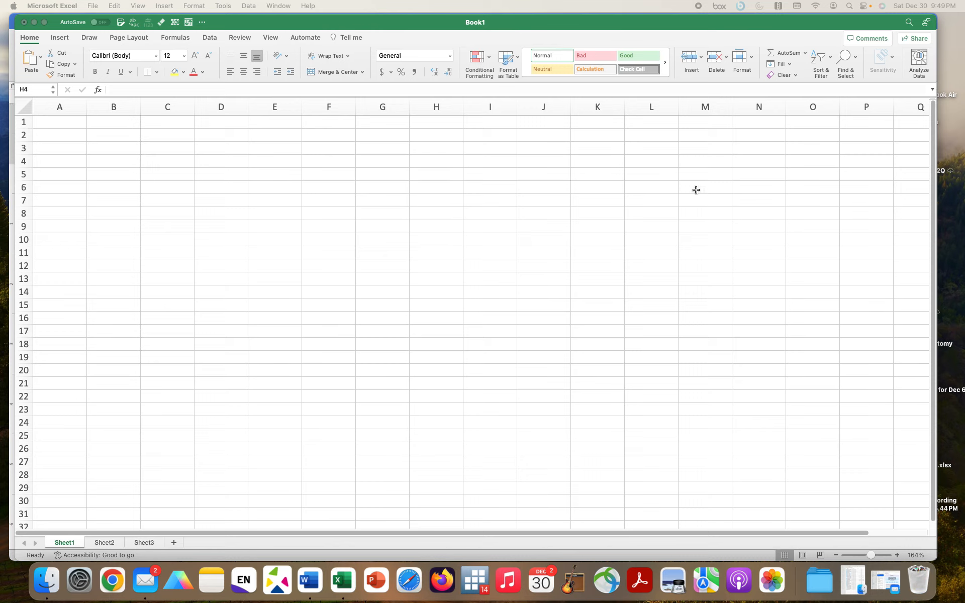
# - Enter the column headers Date, Time and Ward in cells A1 to C1 of Sheet1
pyautogui.click(56, 120)
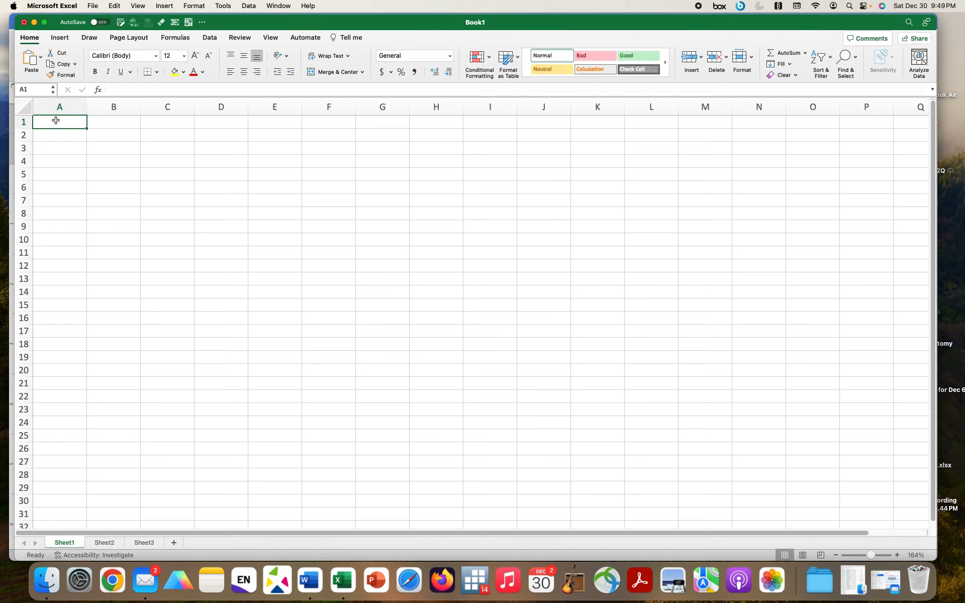
pyautogui.write('Date')
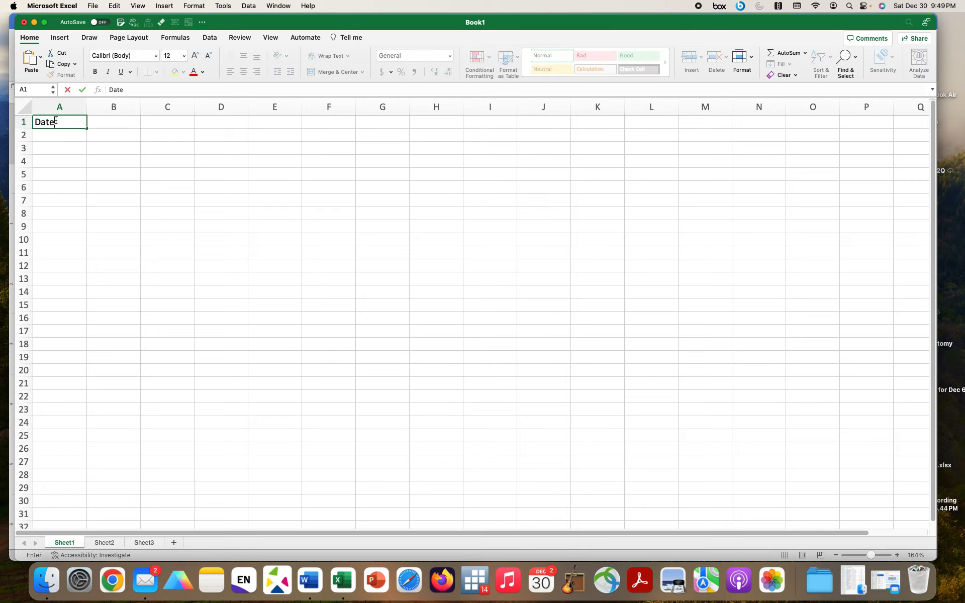
pyautogui.press('Tab')
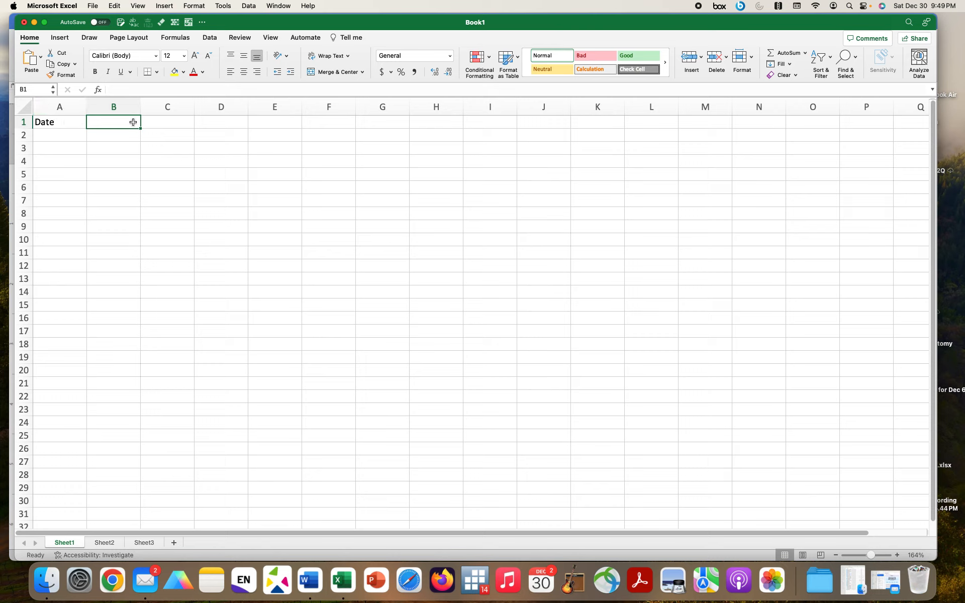
pyautogui.write('Time')
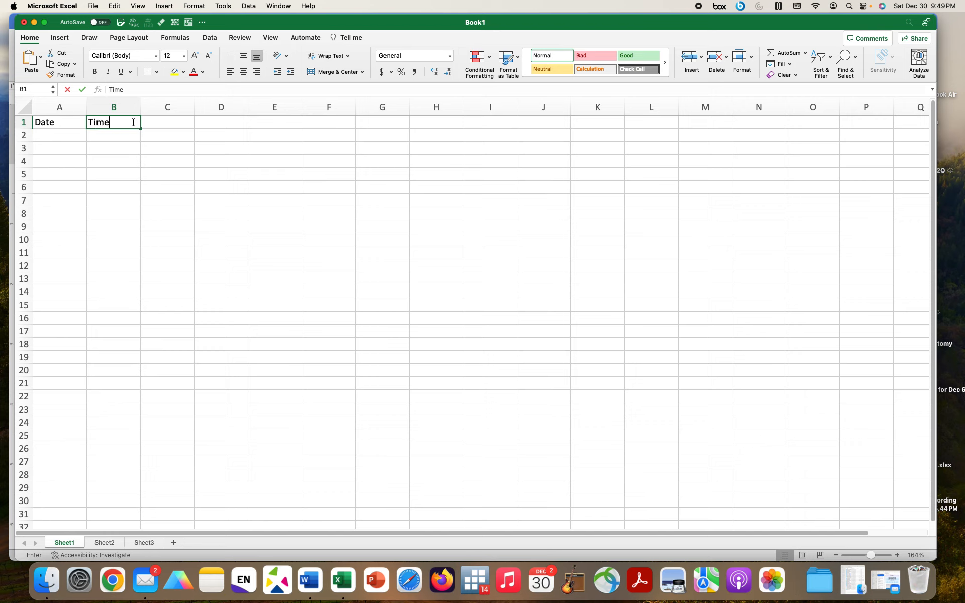
pyautogui.press('Tab')
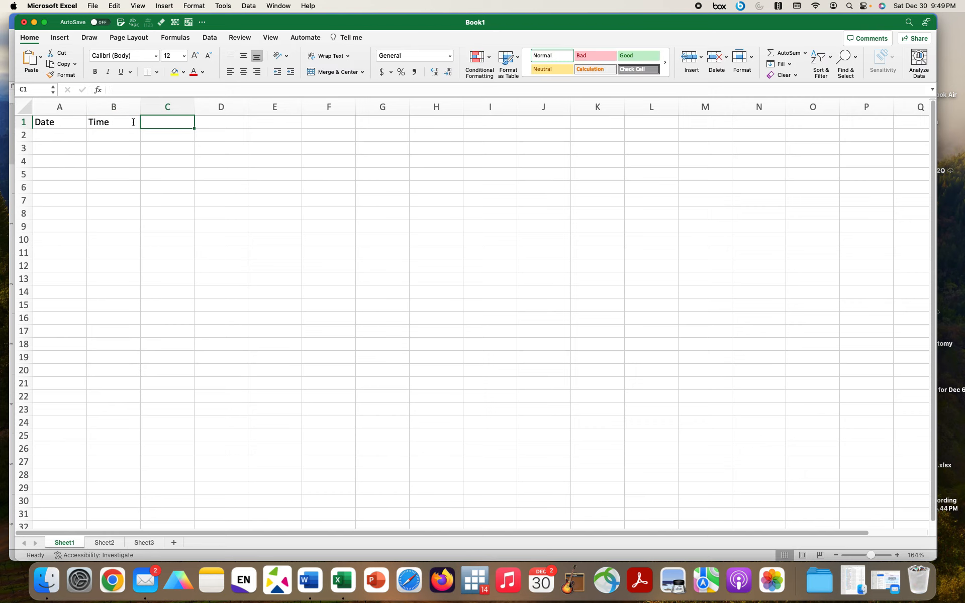
pyautogui.write('Bl')
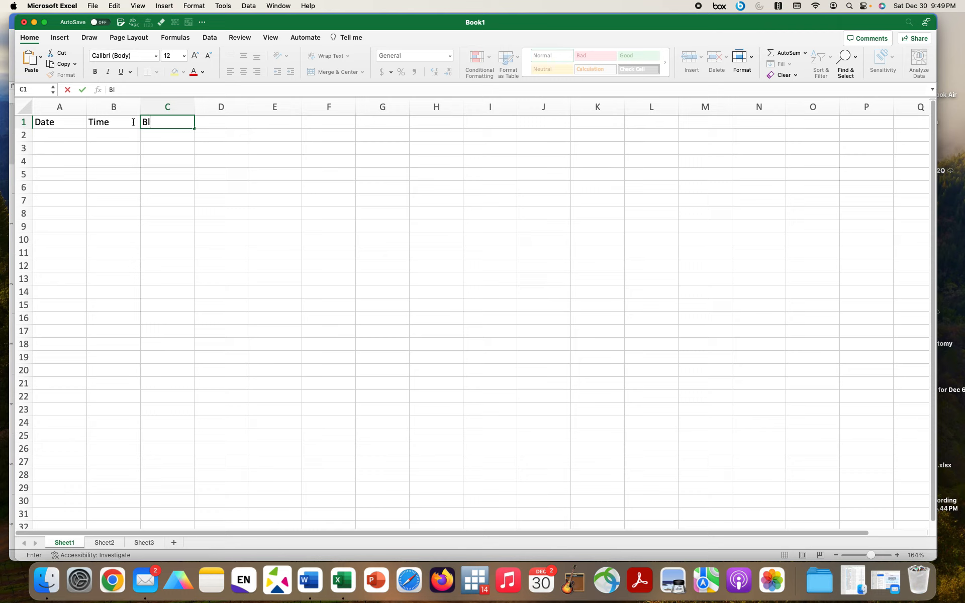
pyautogui.press('BackSpace')
pyautogui.press('BackSpace')
pyautogui.write('Ward')
pyautogui.press('Tab')
# - Enter the column headers Name, ID# and Criteria in cells D1 to F1
pyautogui.write('Name')
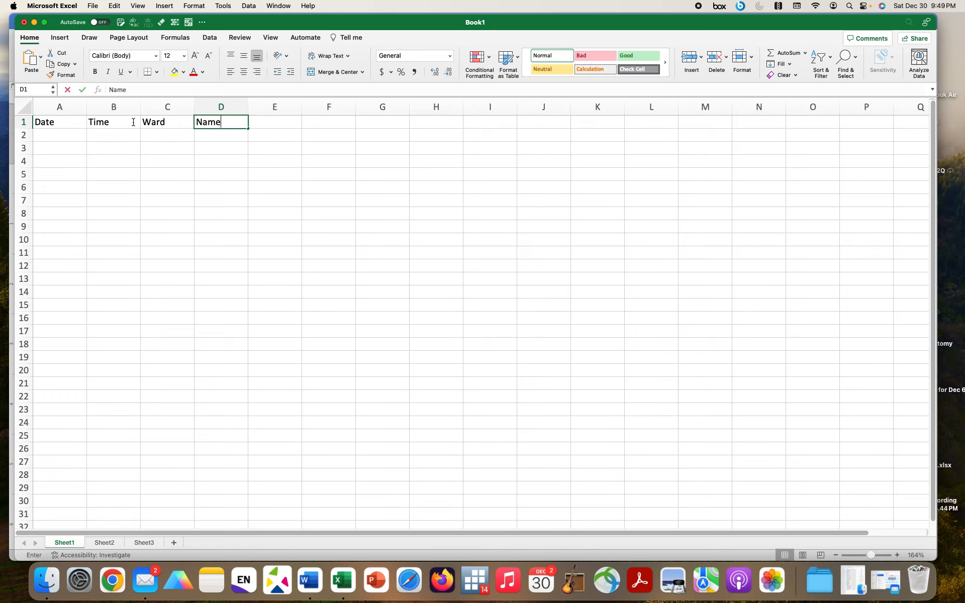
pyautogui.press('Tab')
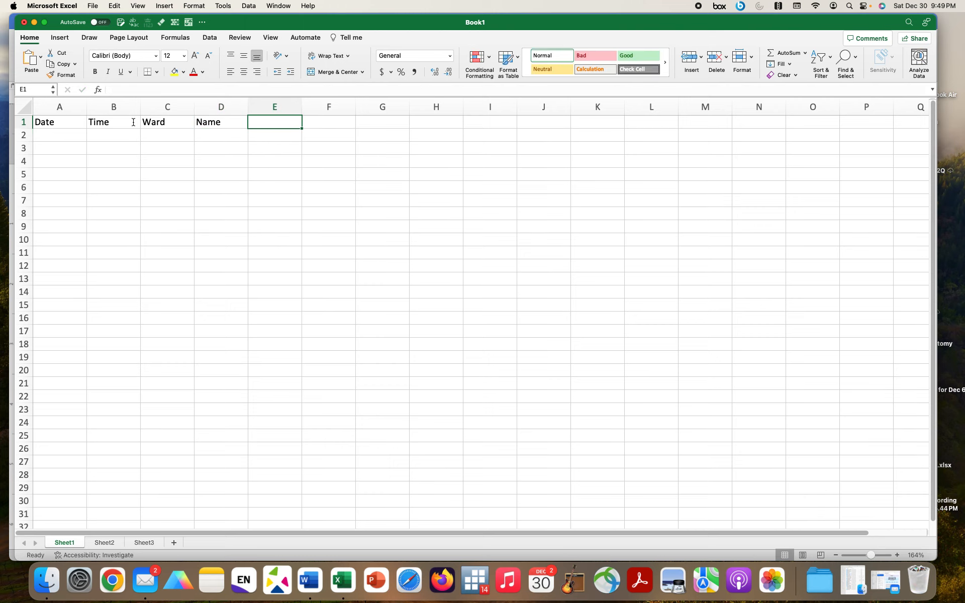
pyautogui.write('ID#')
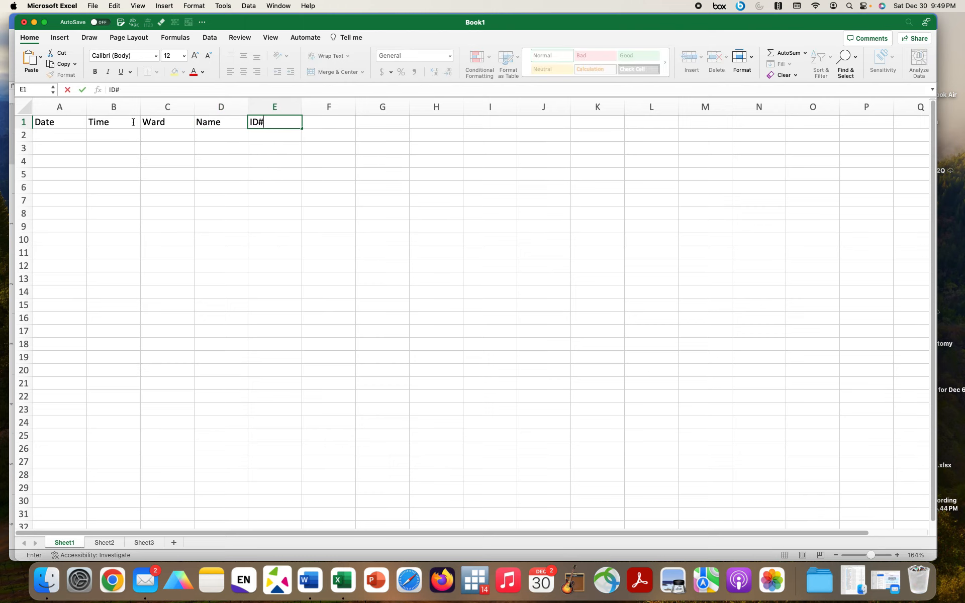
pyautogui.press('Tab')
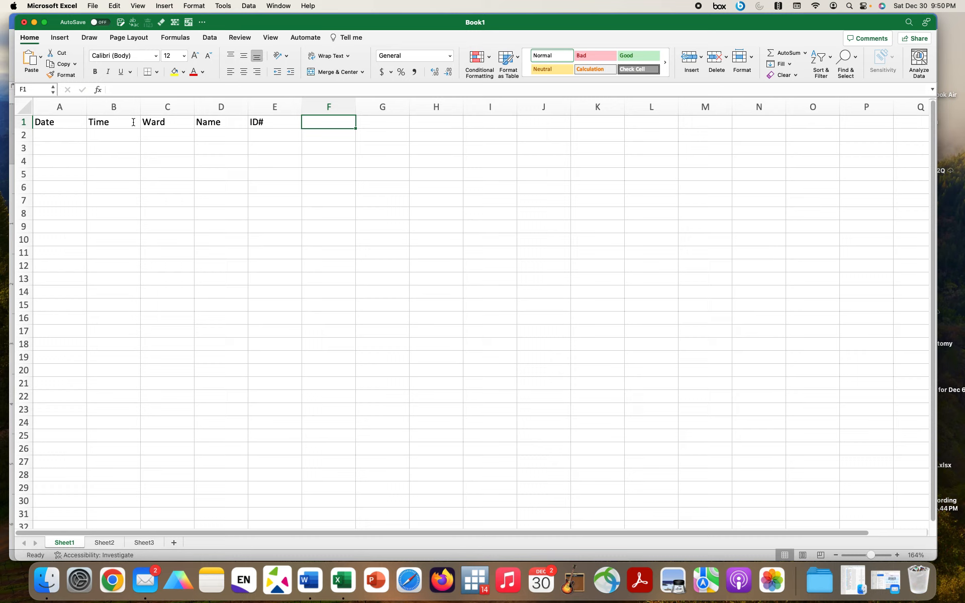
pyautogui.write('Criteria')
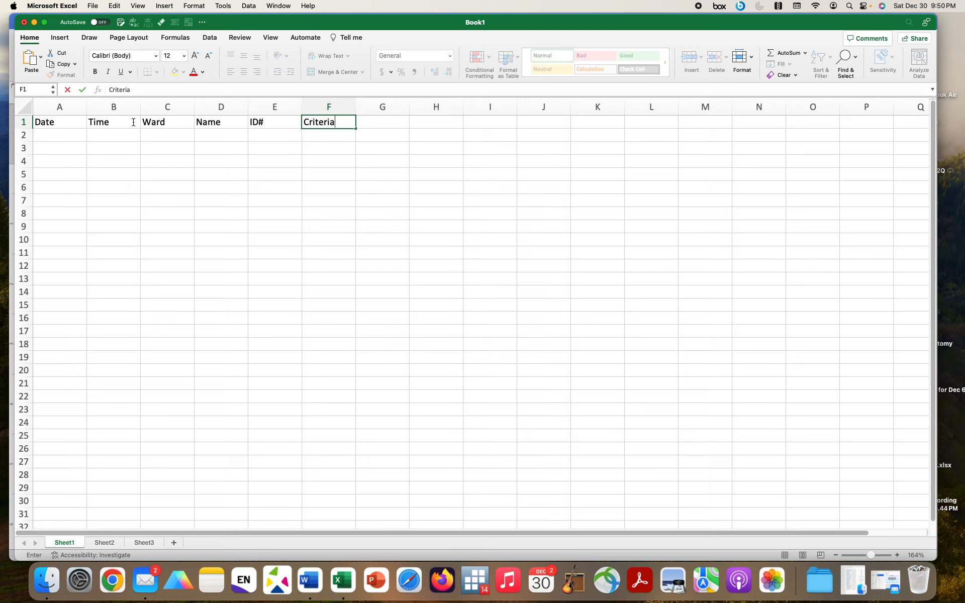
pyautogui.press('Tab')
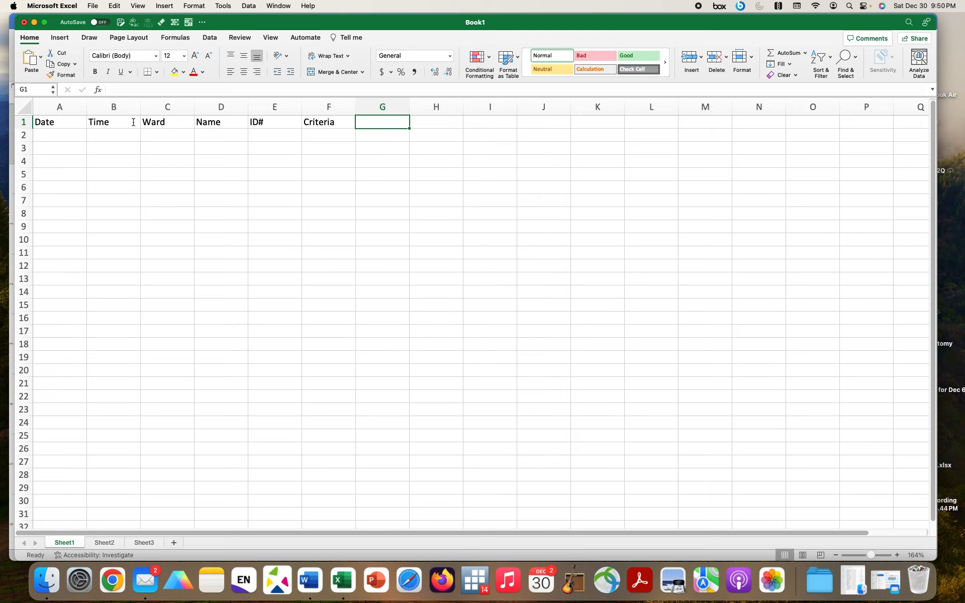
pyautogui.write('Situa')
pyautogui.press('BackSpace')
pyautogui.press('BackSpace')
pyautogui.press('BackSpace')
pyautogui.press('BackSpace')
pyautogui.press('BackSpace')
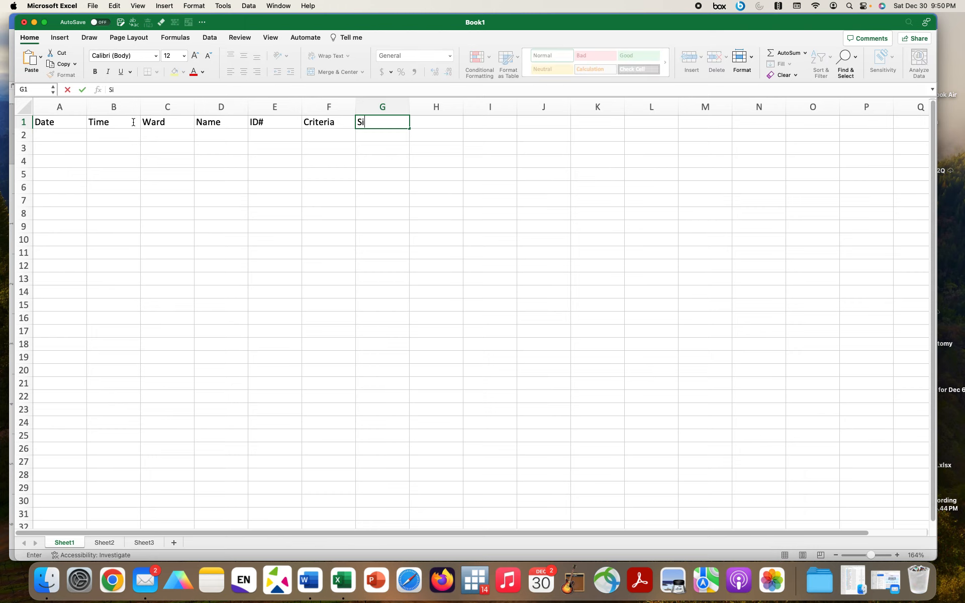
# - Enter the header Situation in cell J1 and the header Transfered? in cell G1
pyautogui.click(534, 123)
pyautogui.write('Situation')
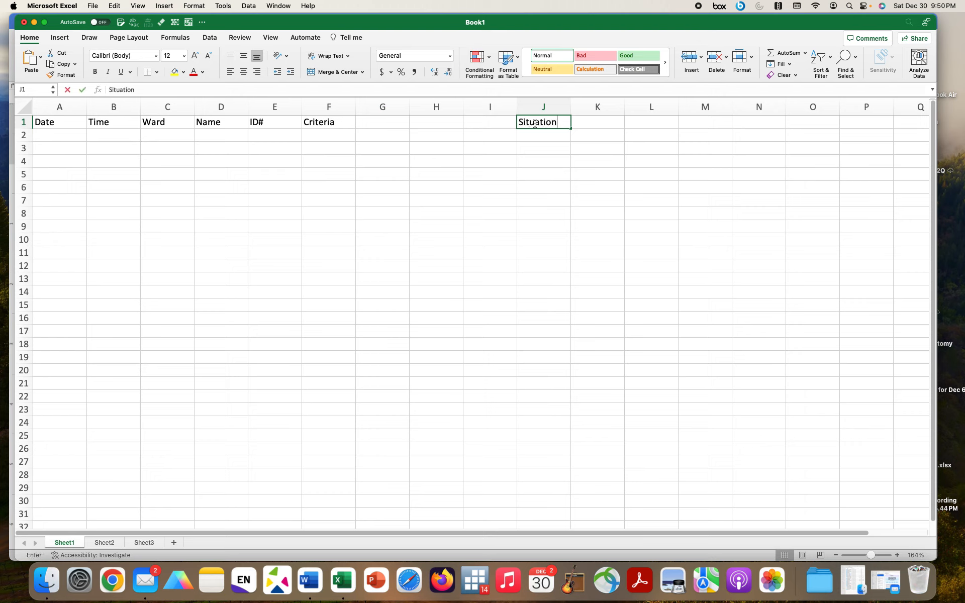
pyautogui.press('Left')
pyautogui.press('Left')
pyautogui.press('Left')
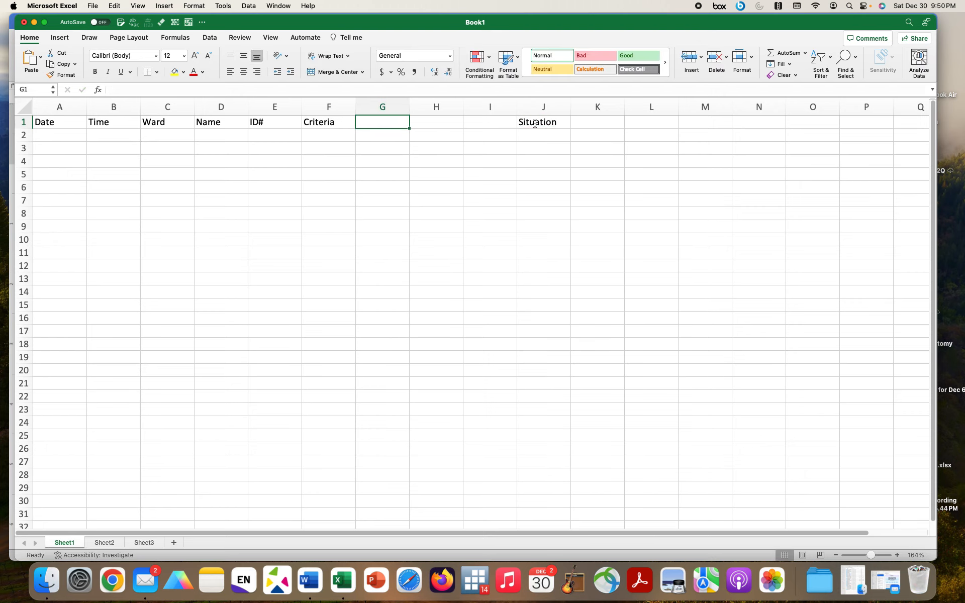
pyautogui.write('Trans')
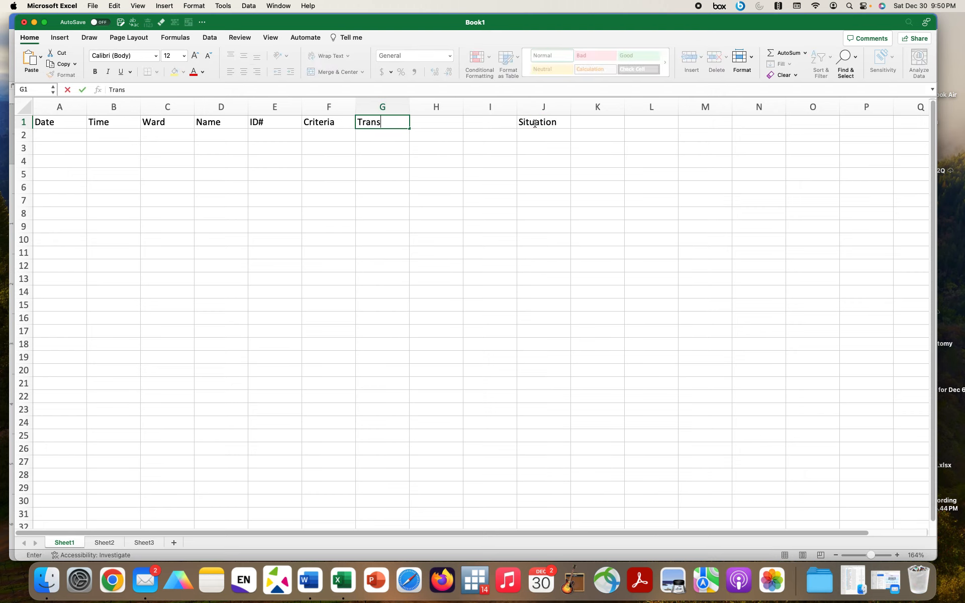
pyautogui.write('fered?')
pyautogui.click(435, 153)
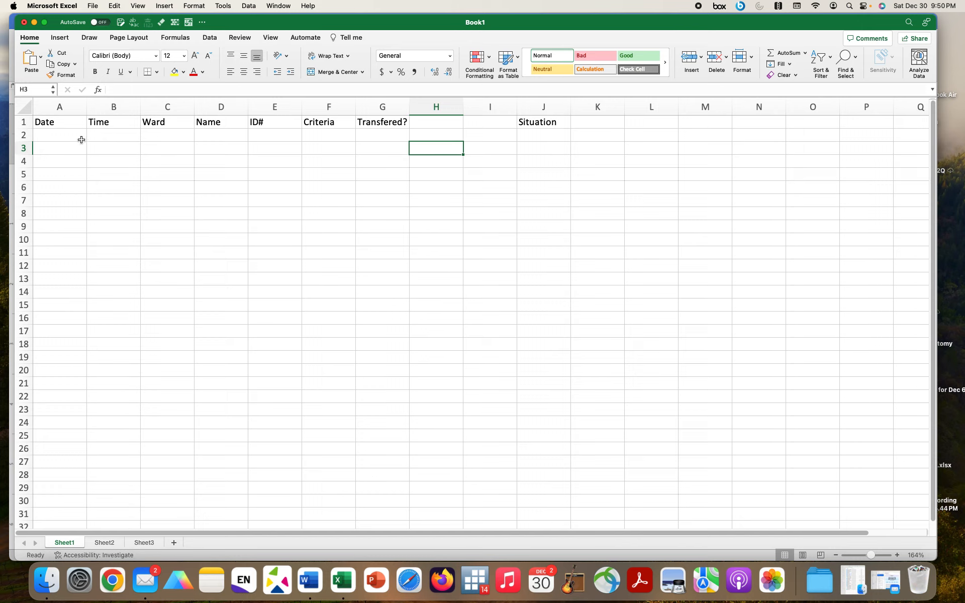
pyautogui.moveTo(58, 123); pyautogui.dragTo(572, 124)
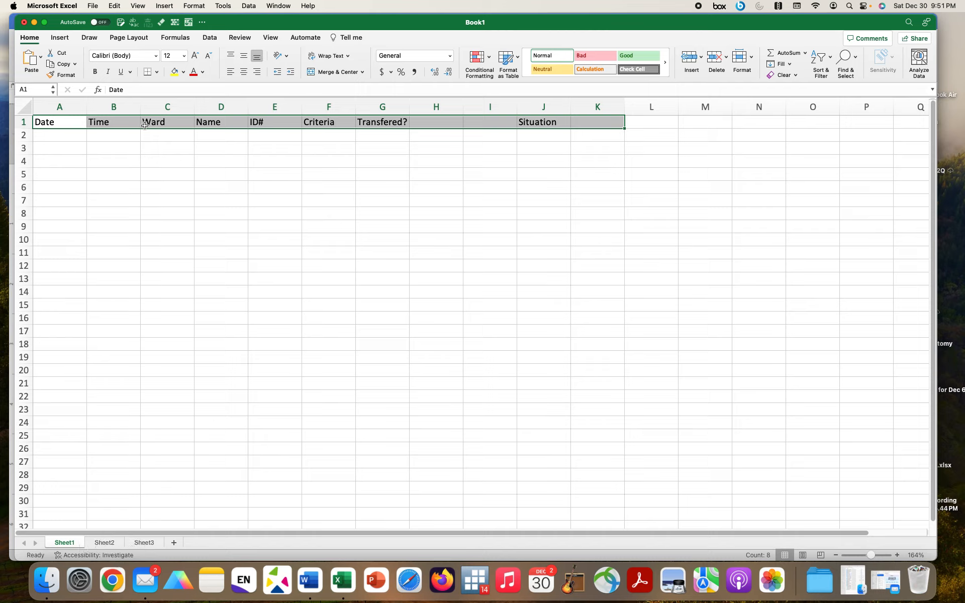
pyautogui.click(127, 134)
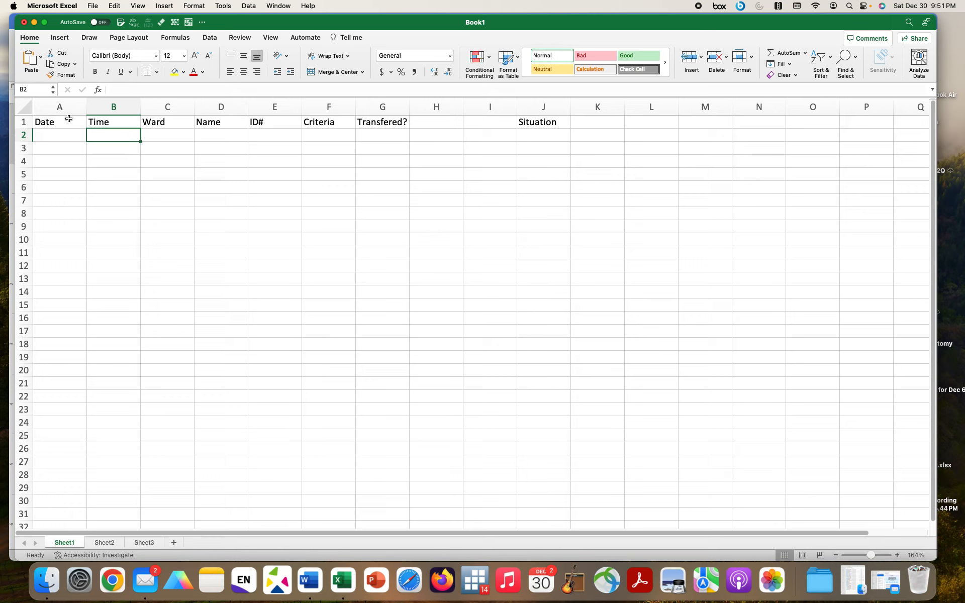
# - On Sheet2, enter the labels Date, Time and Wared down column A in cells A1 to A3
pyautogui.click(111, 542)
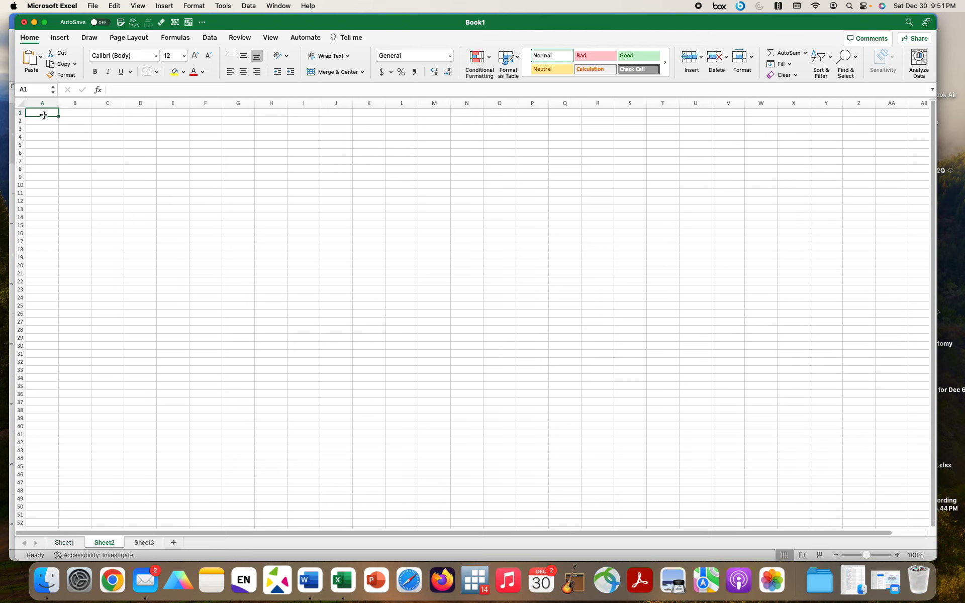
pyautogui.moveTo(865, 555); pyautogui.dragTo(876, 555)
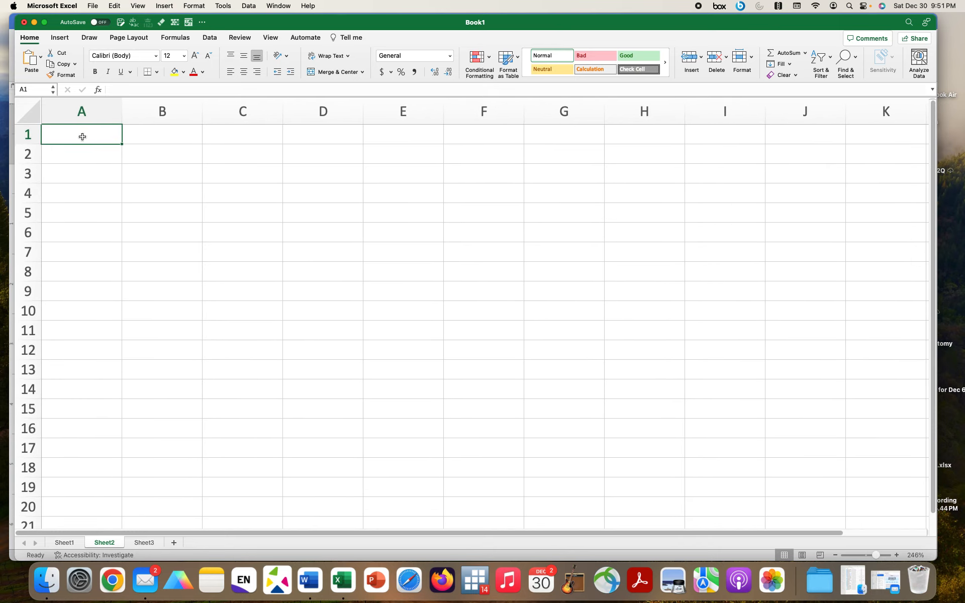
pyautogui.write('Date')
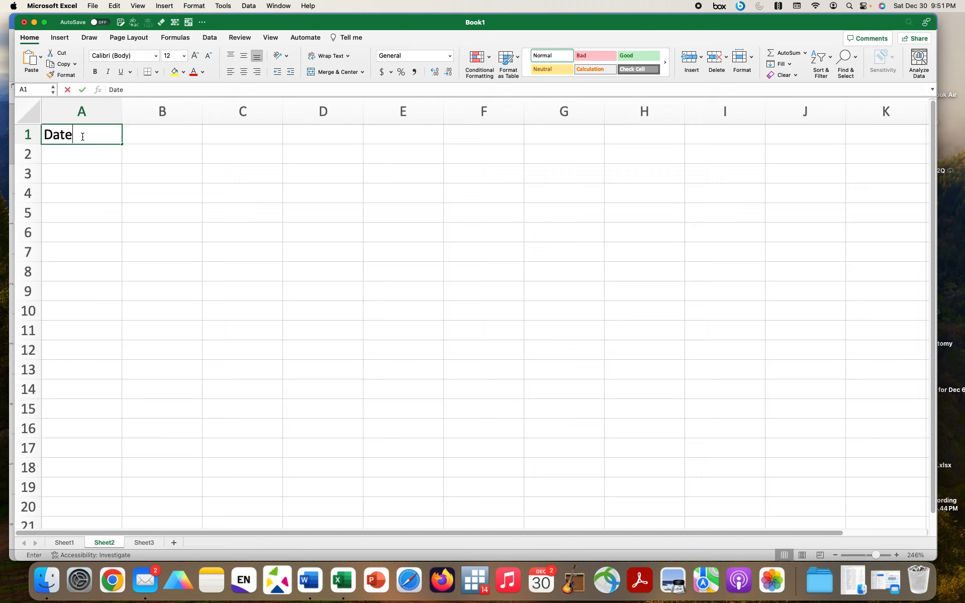
pyautogui.press('Return')
pyautogui.write('Time')
pyautogui.press('Return')
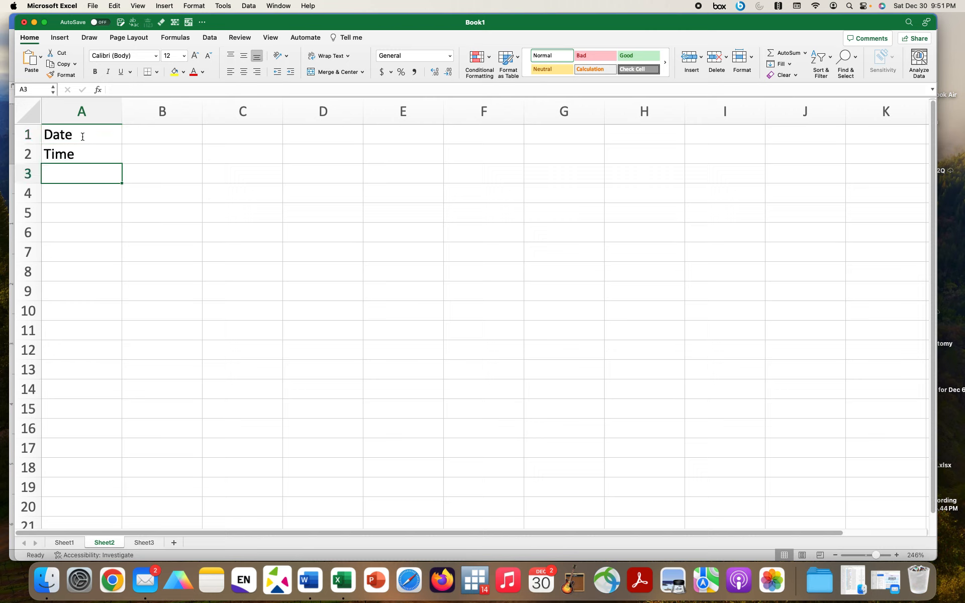
pyautogui.write('Wared')
pyautogui.press('Return')
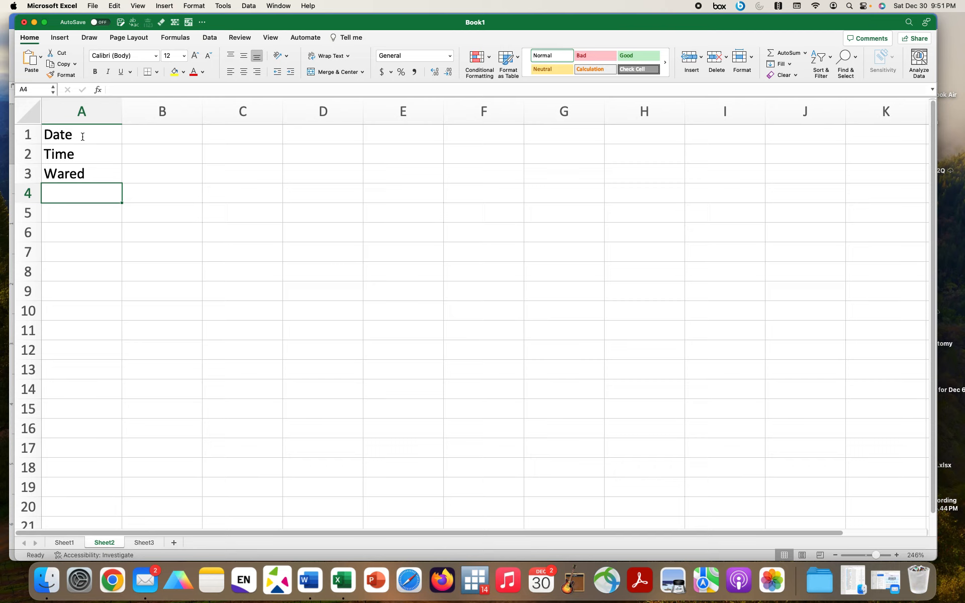
# - Correct the label in cell A3 to Ward and enter the label Name in cell A4
pyautogui.press('Up')
pyautogui.write('Ward')
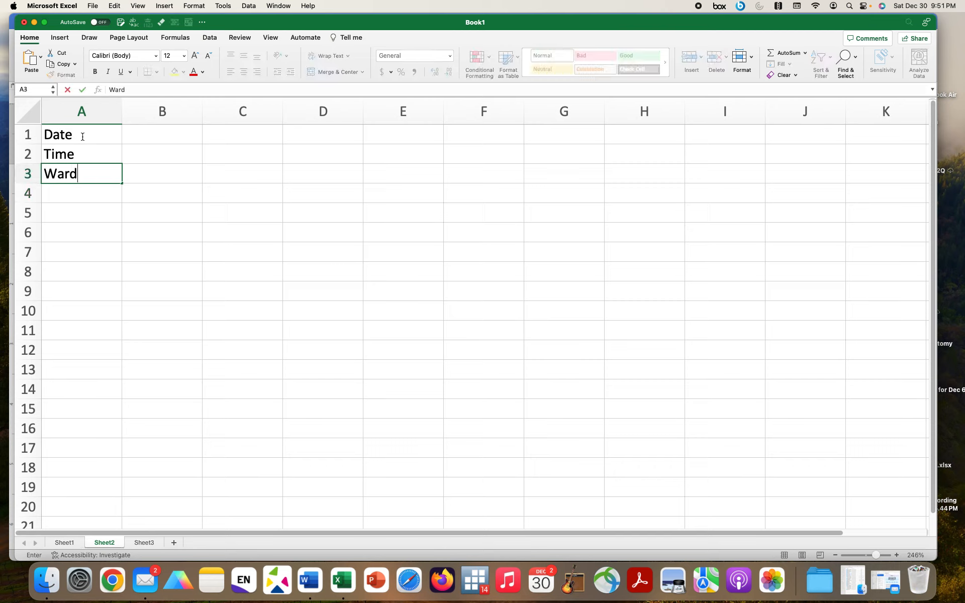
pyautogui.press('Return')
pyautogui.write('N')
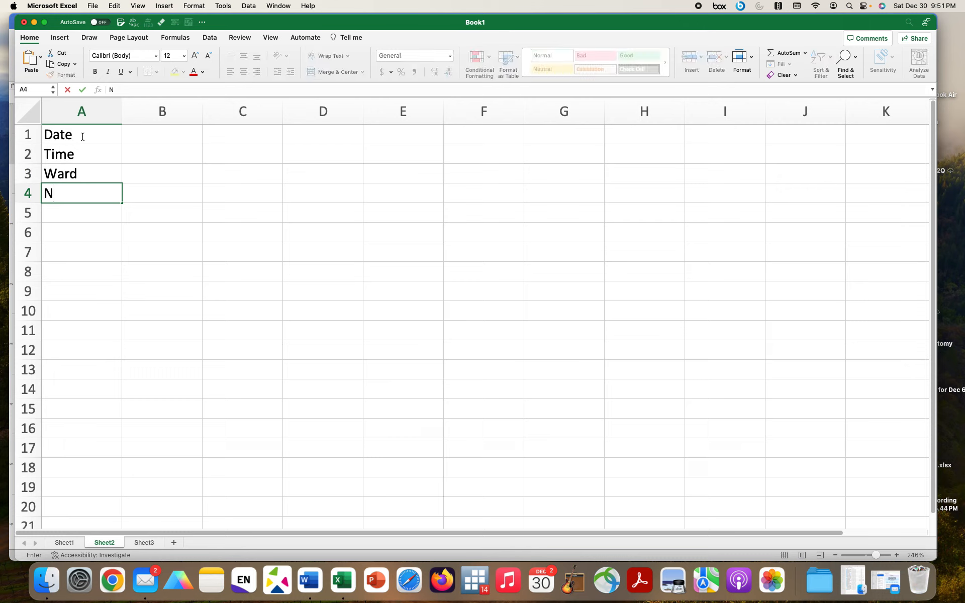
pyautogui.write('ame')
pyautogui.press('Return')
# - Enter the labels ID, Criteria and Trans in cells A5 to A7
pyautogui.write('I')
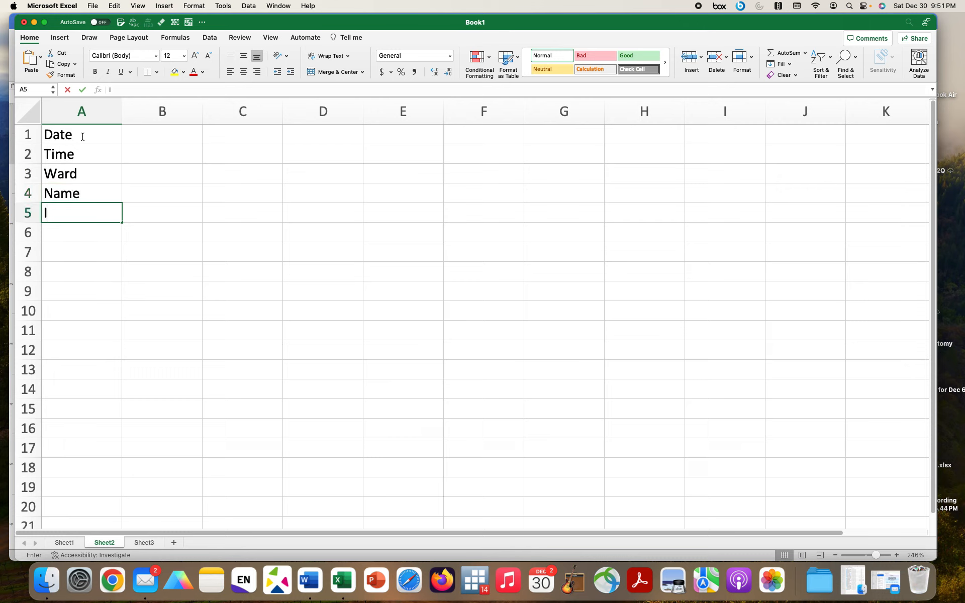
pyautogui.write('D')
pyautogui.press('Return')
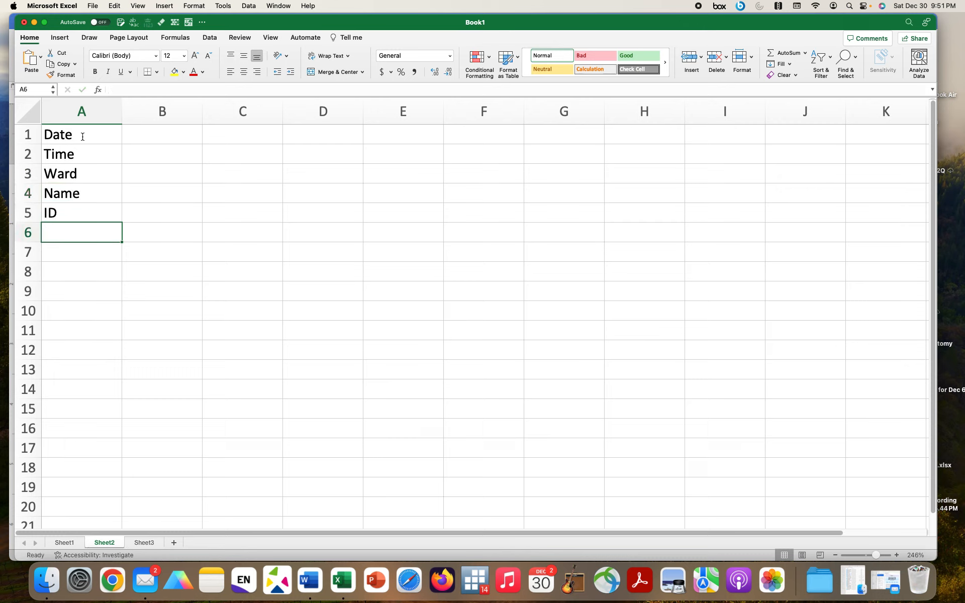
pyautogui.write('Criteria')
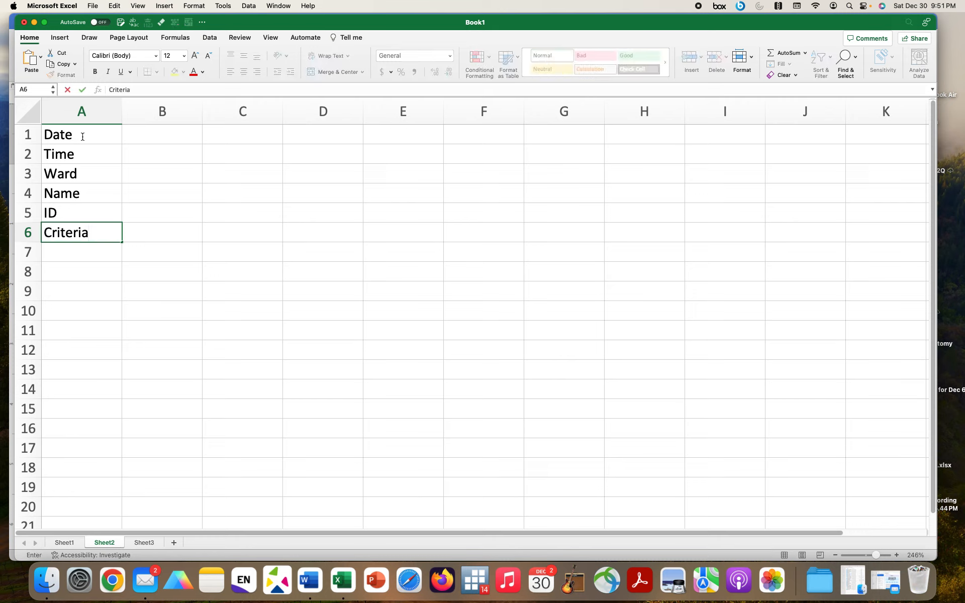
pyautogui.press('Return')
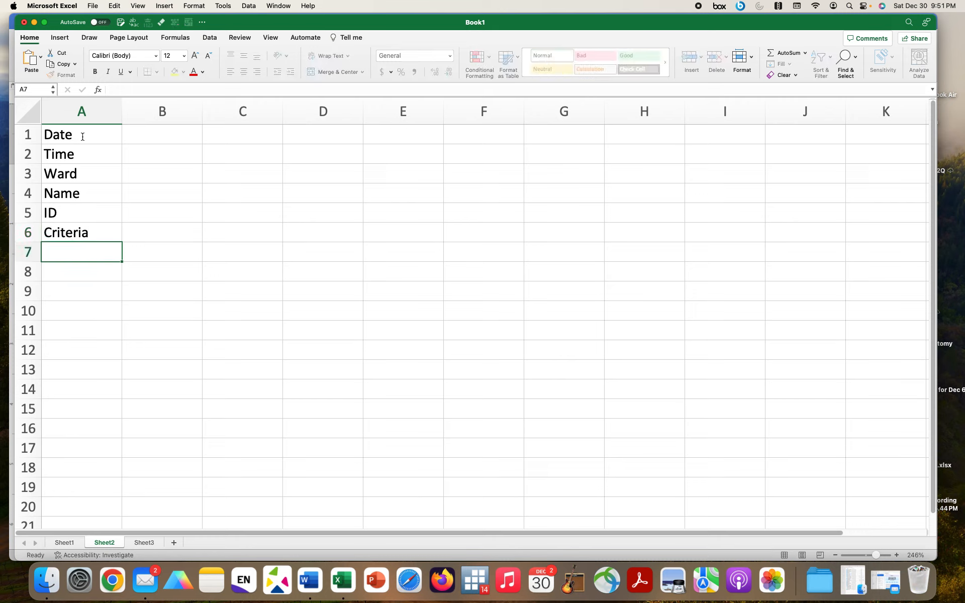
pyautogui.write('Trans')
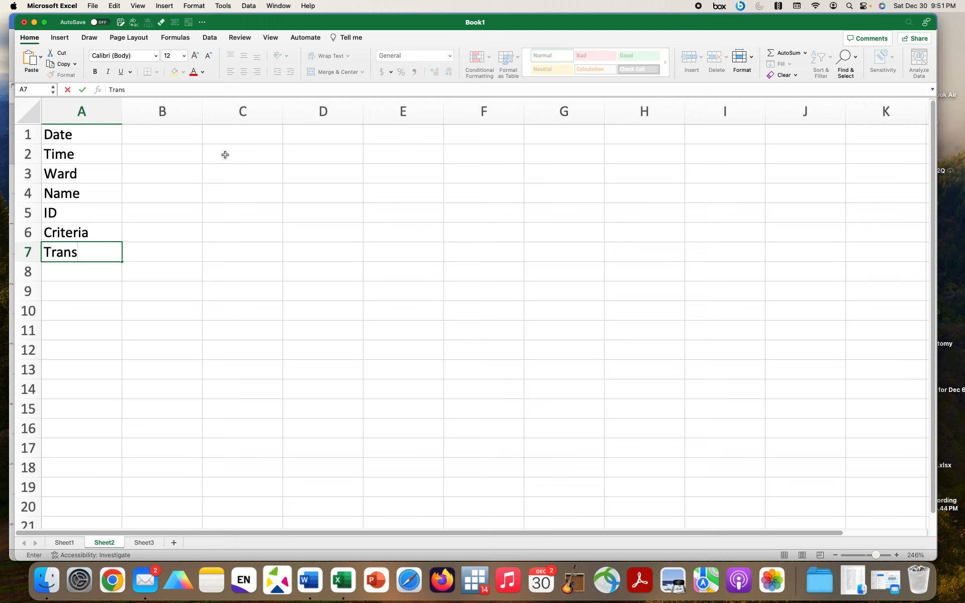
# - Enter the sample entries adf, adg and adfg in cells B1 to B3
pyautogui.click(176, 139)
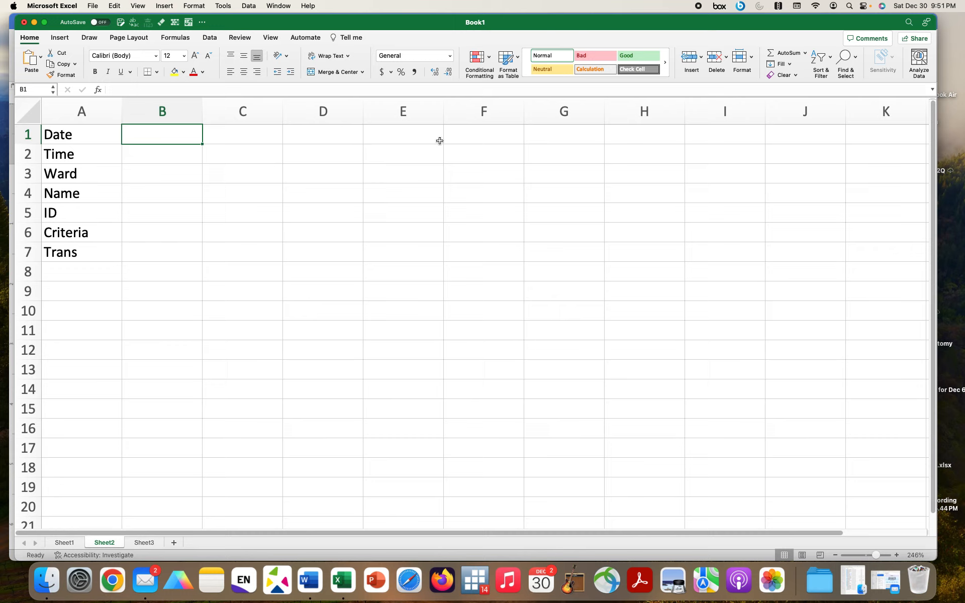
pyautogui.write('adf')
pyautogui.press('Return')
pyautogui.write('adg')
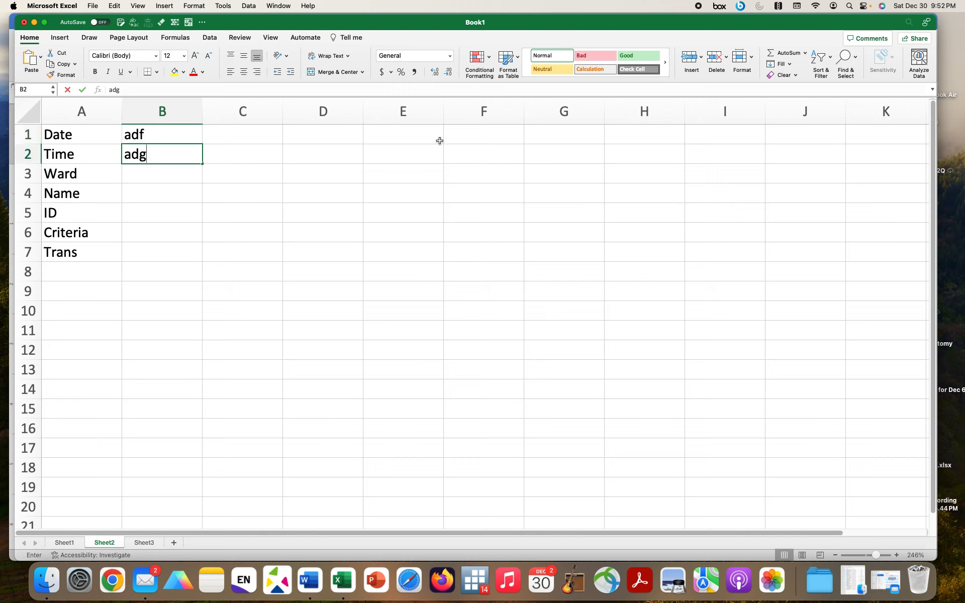
pyautogui.press('Return')
pyautogui.write('adfg')
pyautogui.press('Return')
# - Enter dfg in each of the cells B4 to B7
pyautogui.write('dfg')
pyautogui.press('Return')
pyautogui.write('dfg')
pyautogui.press('Return')
pyautogui.write('dfg')
pyautogui.press('Return')
pyautogui.write('dfg')
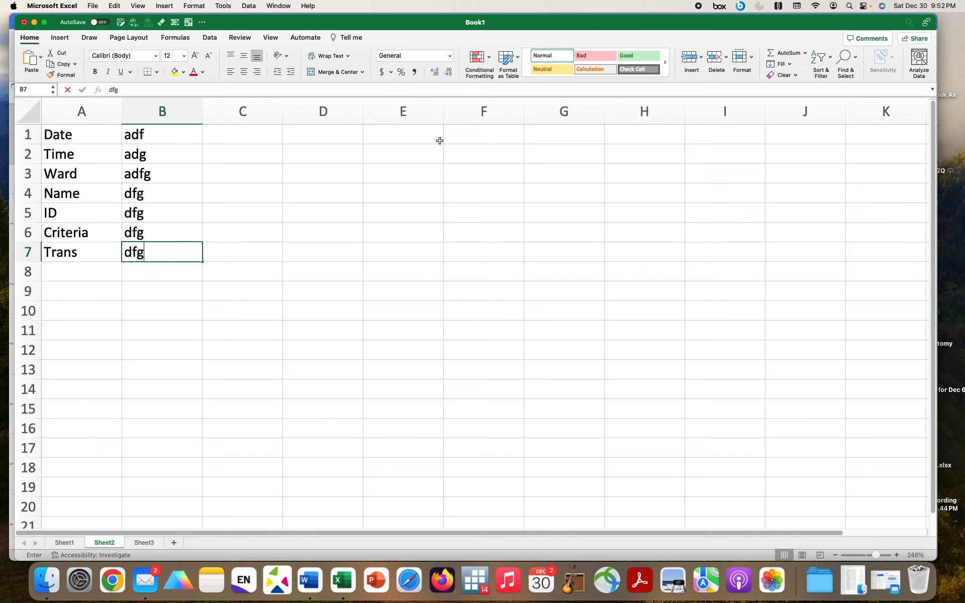
pyautogui.press('Return')
# - Enter the sample entries asd, asd, adfs, fds, fu, s and adr in cells C1 to C7
pyautogui.click(254, 132)
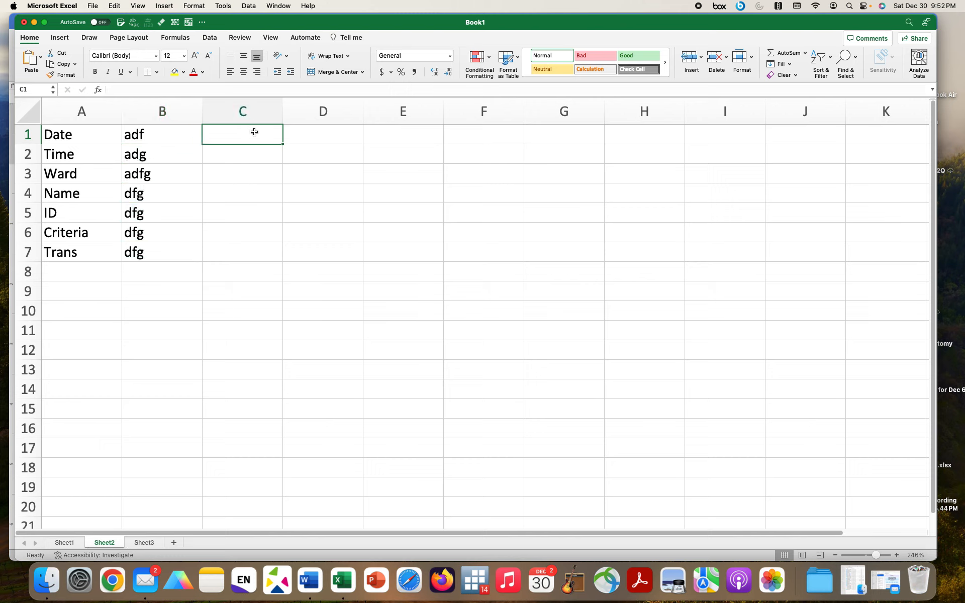
pyautogui.write('asd asd adfs fds fds')
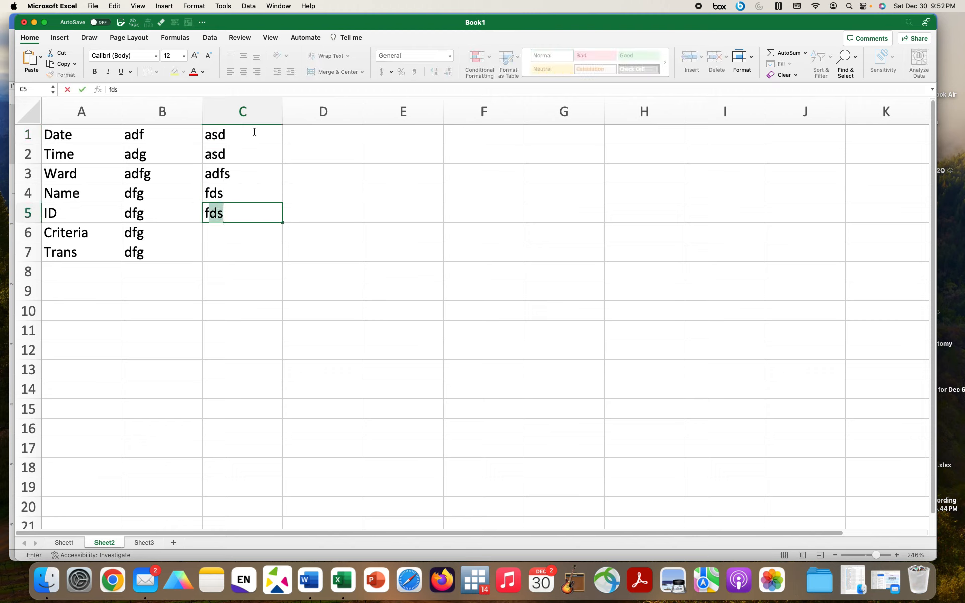
pyautogui.press('BackSpace')
pyautogui.press('BackSpace')
pyautogui.write('u')
pyautogui.press('Return')
pyautogui.write('s')
pyautogui.press('Return')
pyautogui.write('adr')
pyautogui.press('Return')
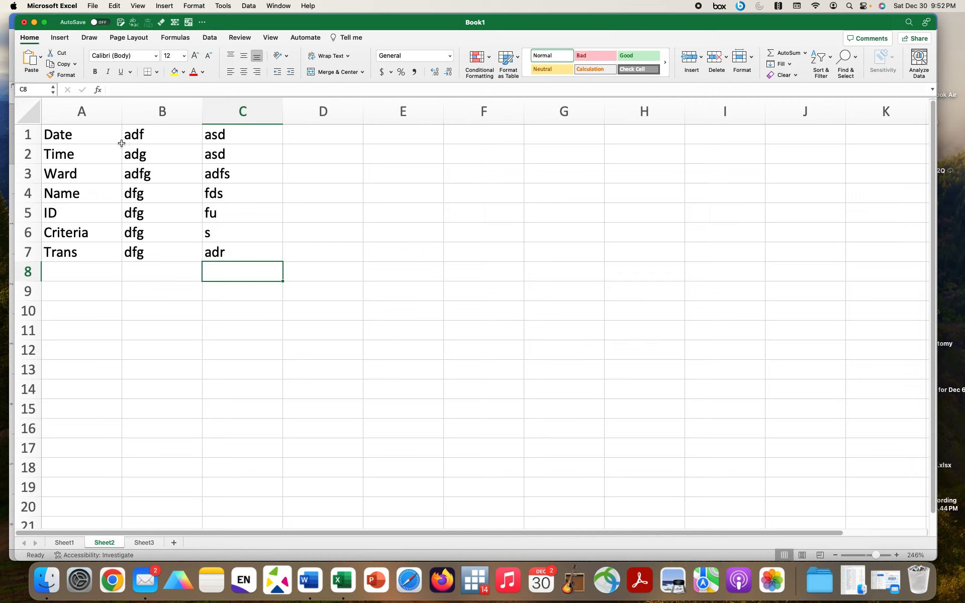
# - Copy the sample data in B1:C7 and paste it into columns D and E starting at cell D1
pyautogui.moveTo(140, 136); pyautogui.dragTo(241, 251)
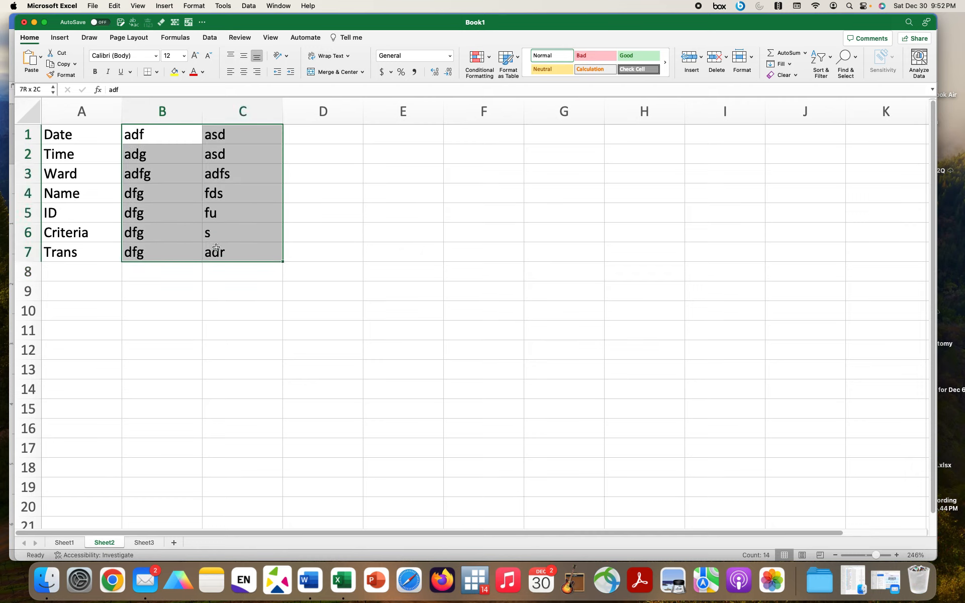
pyautogui.press('super+c')
pyautogui.press('super+v')
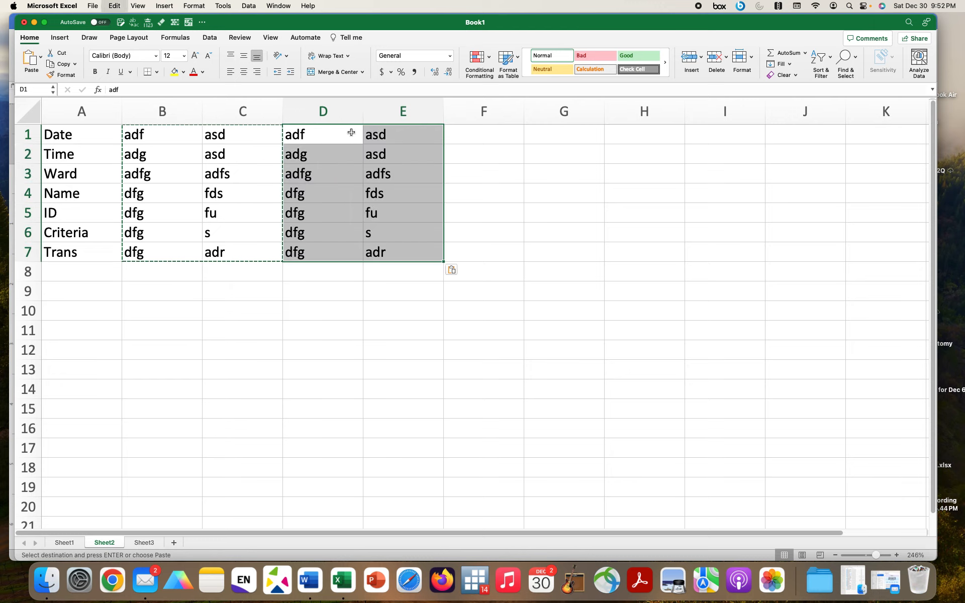
pyautogui.click(465, 135)
pyautogui.press('Escape')
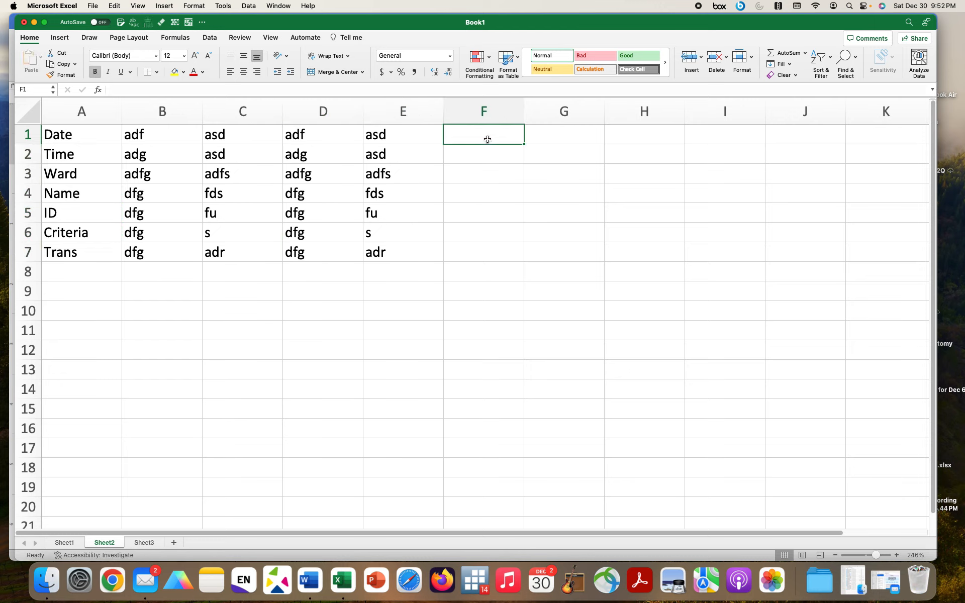
pyautogui.moveTo(152, 135); pyautogui.dragTo(370, 249)
pyautogui.press('super+c')
pyautogui.click(483, 138)
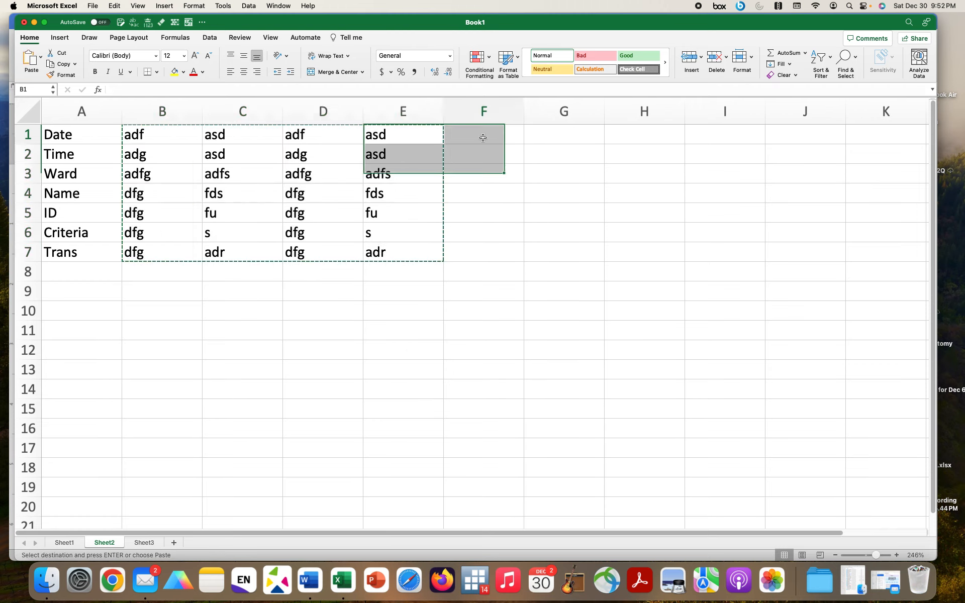
pyautogui.press('Escape')
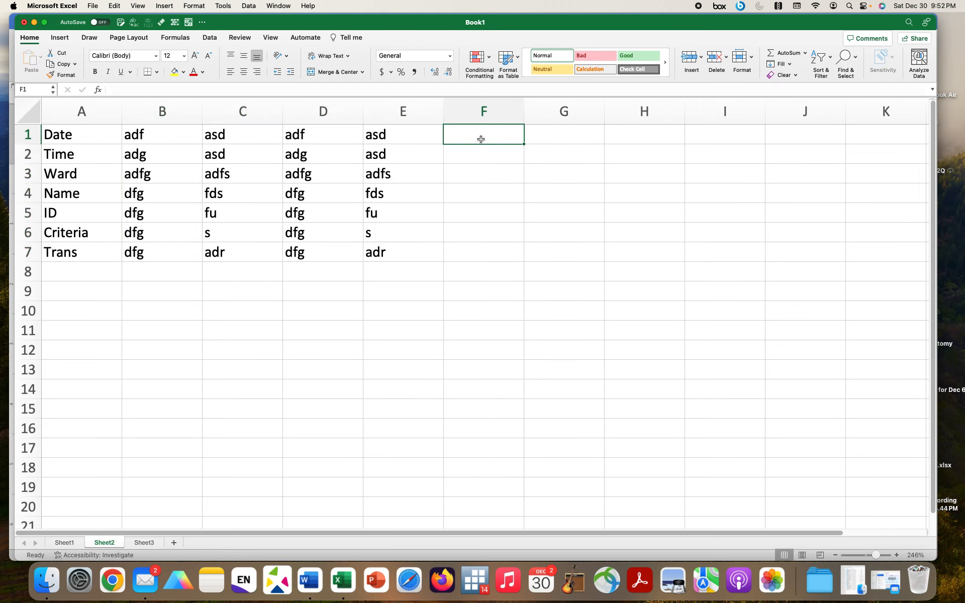
# - Copy the sample data in B1:E7 and paste it starting at cell F1
pyautogui.moveTo(135, 138); pyautogui.dragTo(380, 252)
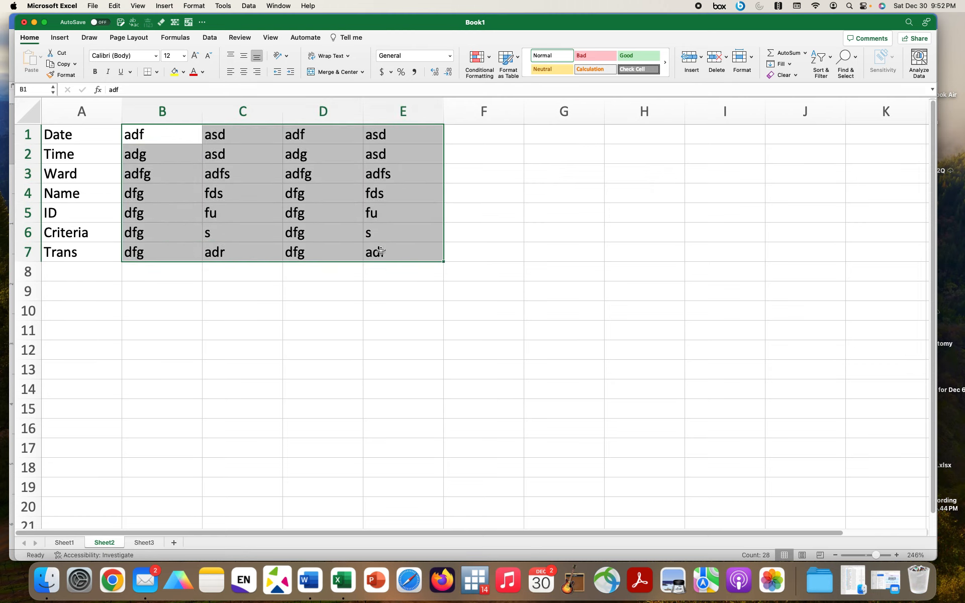
pyautogui.click(94, 6)
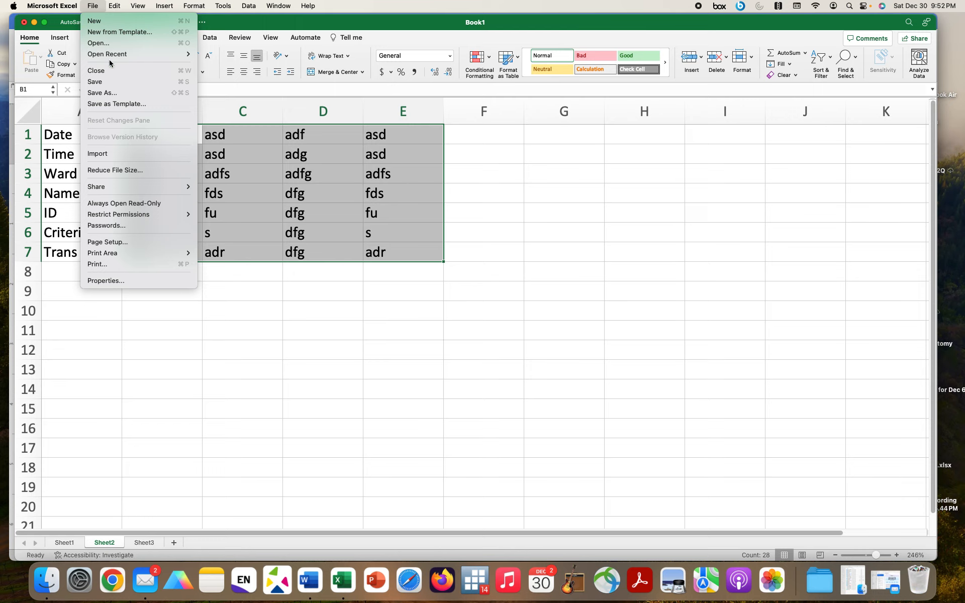
pyautogui.moveTo(114, 6)
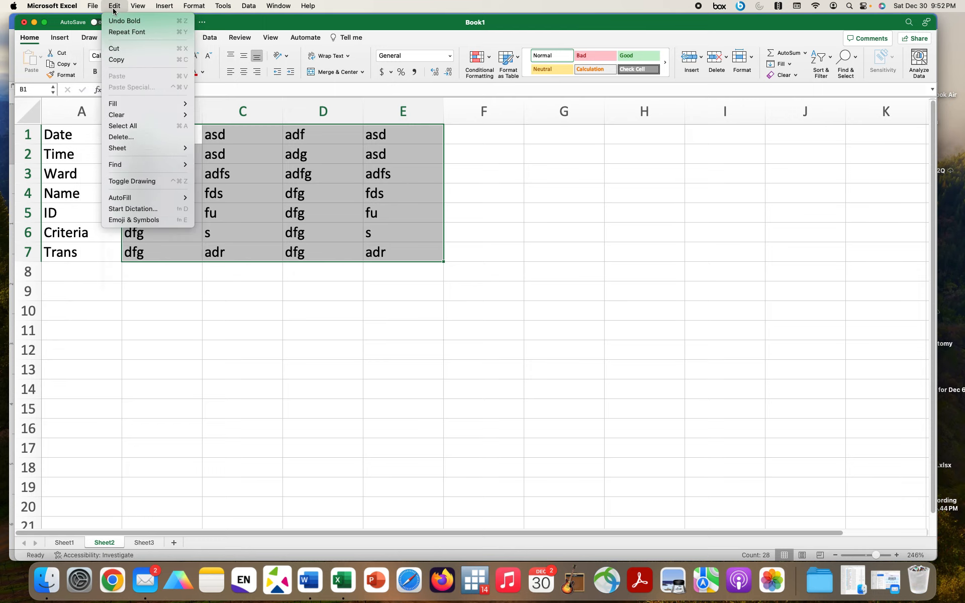
pyautogui.click(125, 60)
pyautogui.click(479, 133)
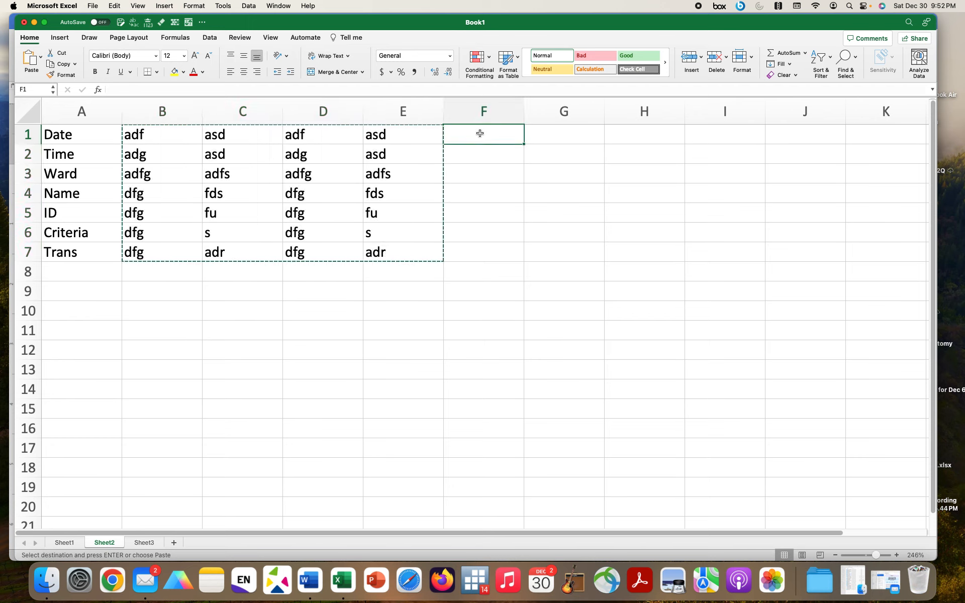
pyautogui.click(114, 5)
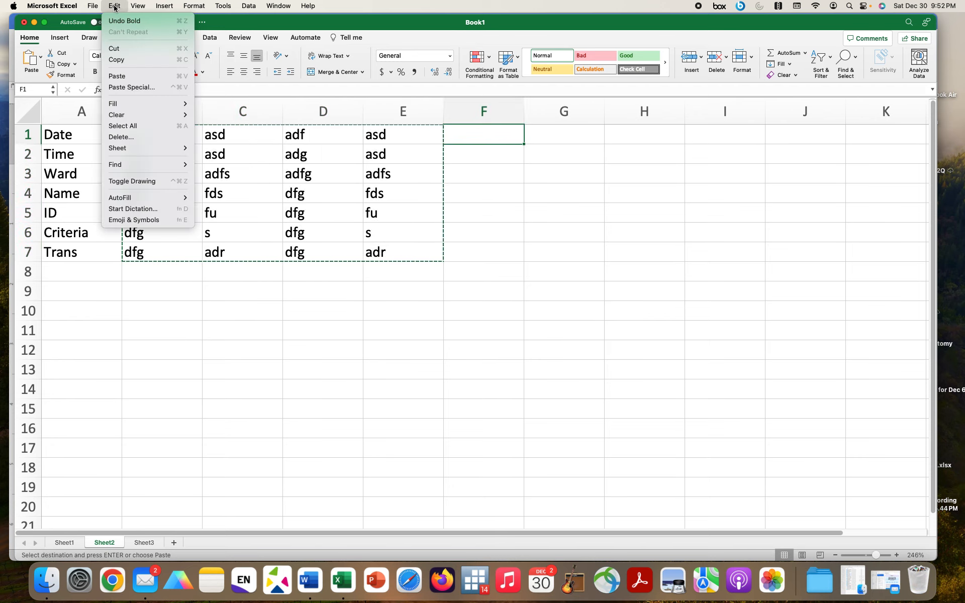
pyautogui.click(131, 78)
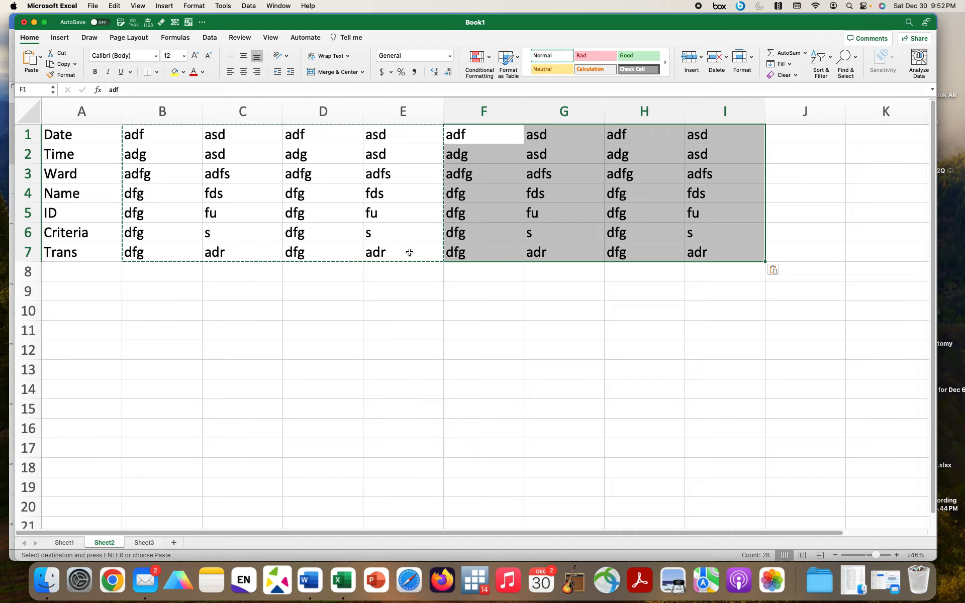
pyautogui.click(425, 281)
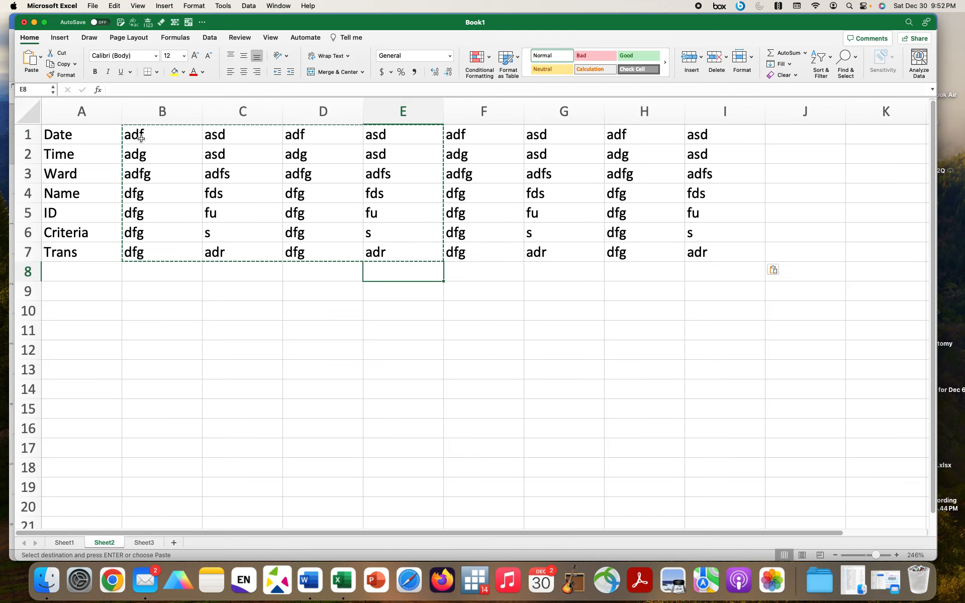
# - Copy the sample data in B1:I7, paste it transposed into Sheet1 starting at cell A2, and return to Sheet2
pyautogui.moveTo(141, 138); pyautogui.dragTo(684, 251)
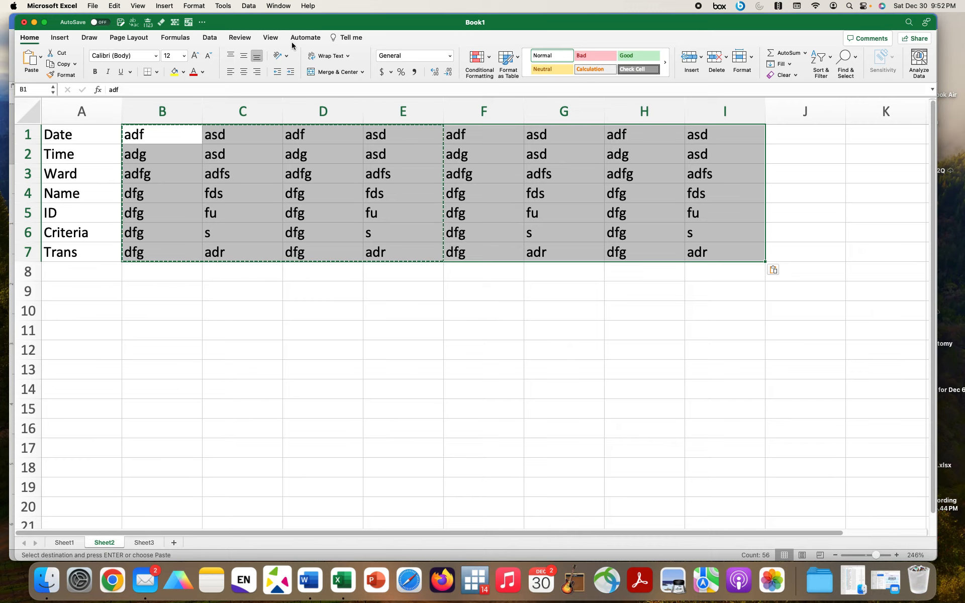
pyautogui.click(111, 6)
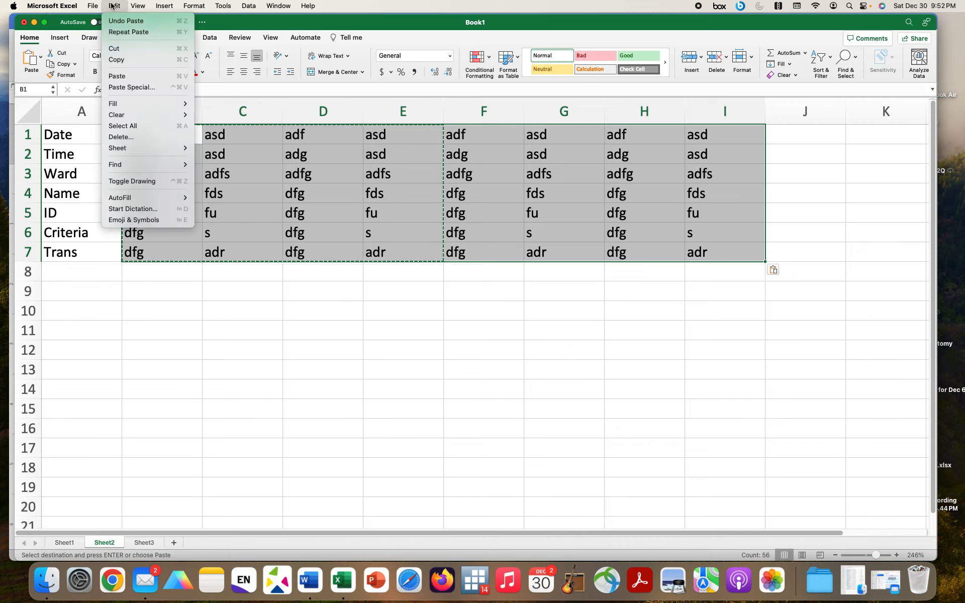
pyautogui.click(125, 59)
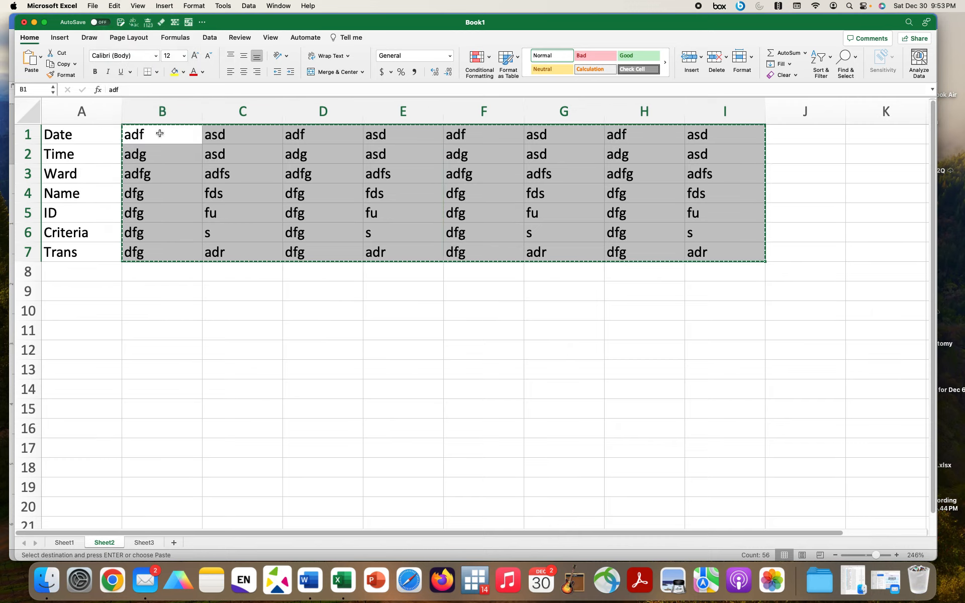
pyautogui.click(69, 542)
pyautogui.click(54, 136)
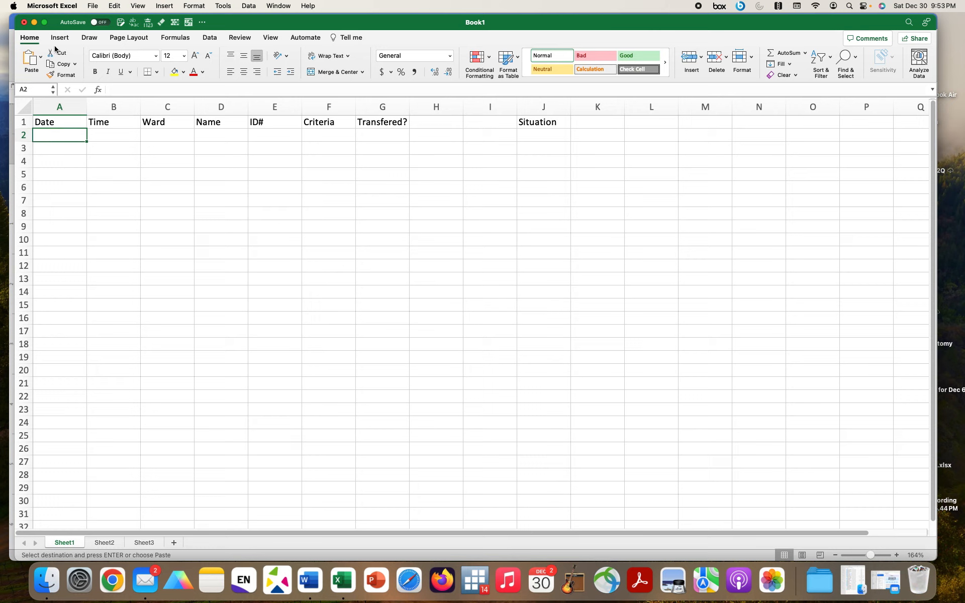
pyautogui.click(115, 7)
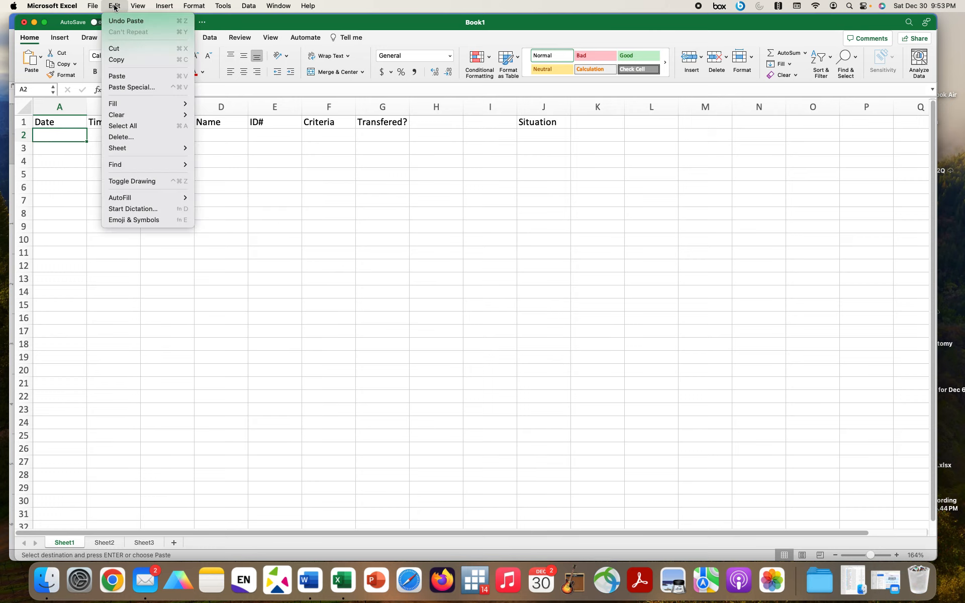
pyautogui.click(135, 88)
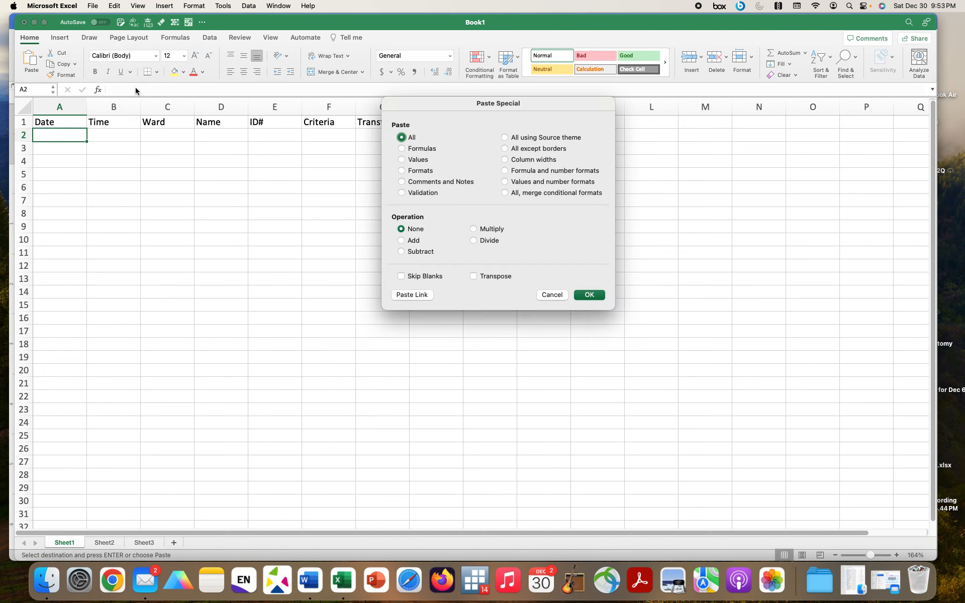
pyautogui.click(473, 276)
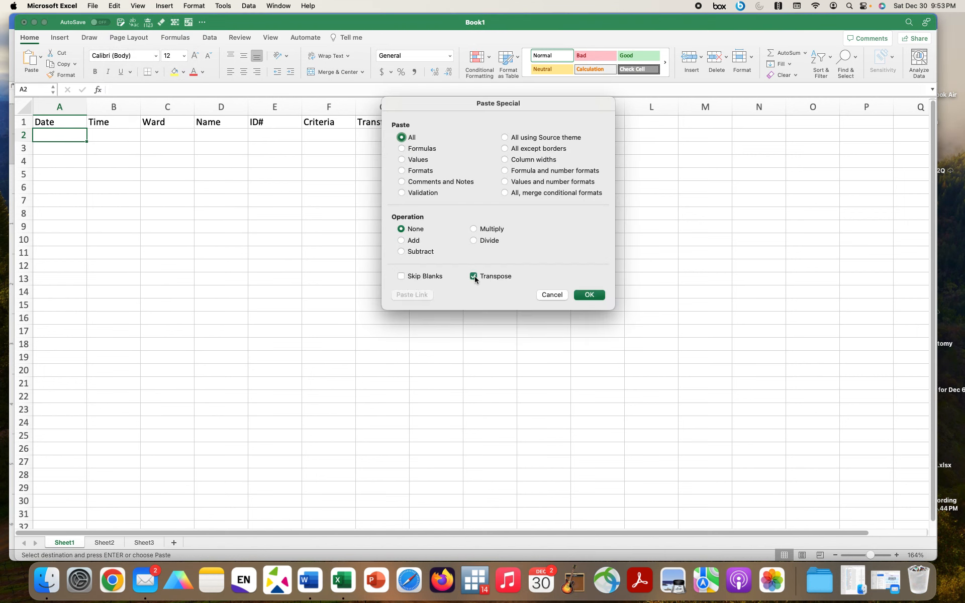
pyautogui.click(589, 295)
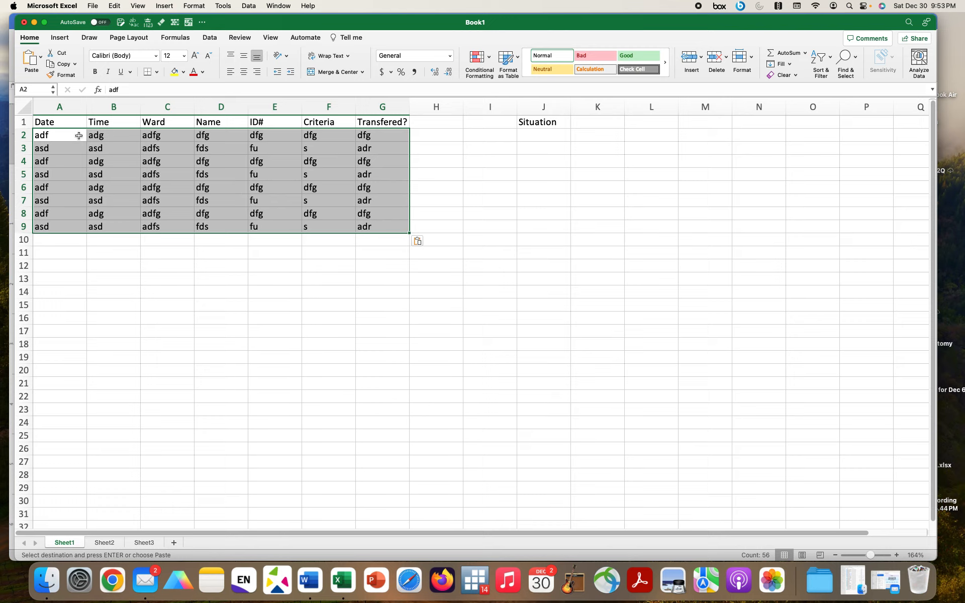
pyautogui.click(469, 243)
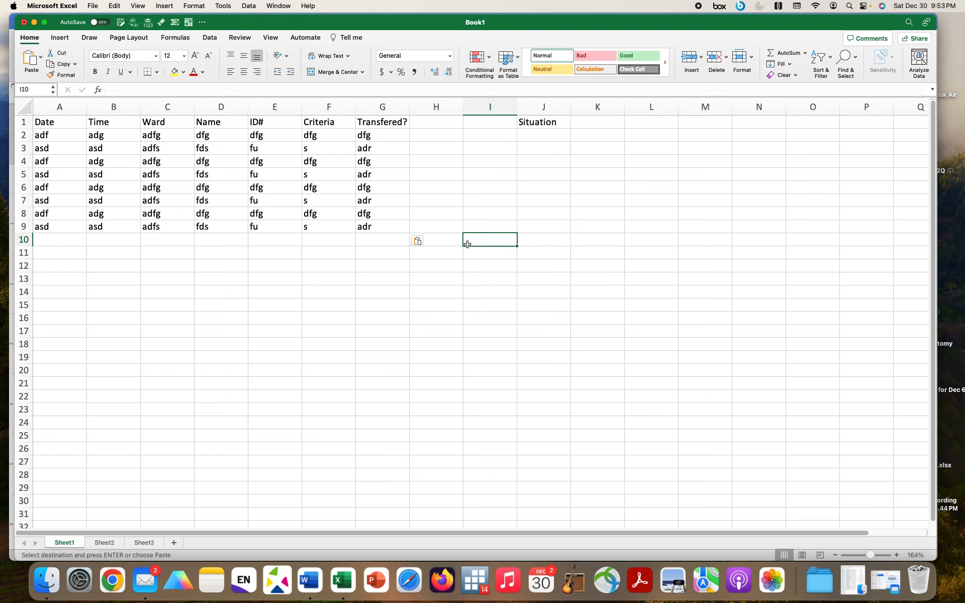
pyautogui.click(106, 543)
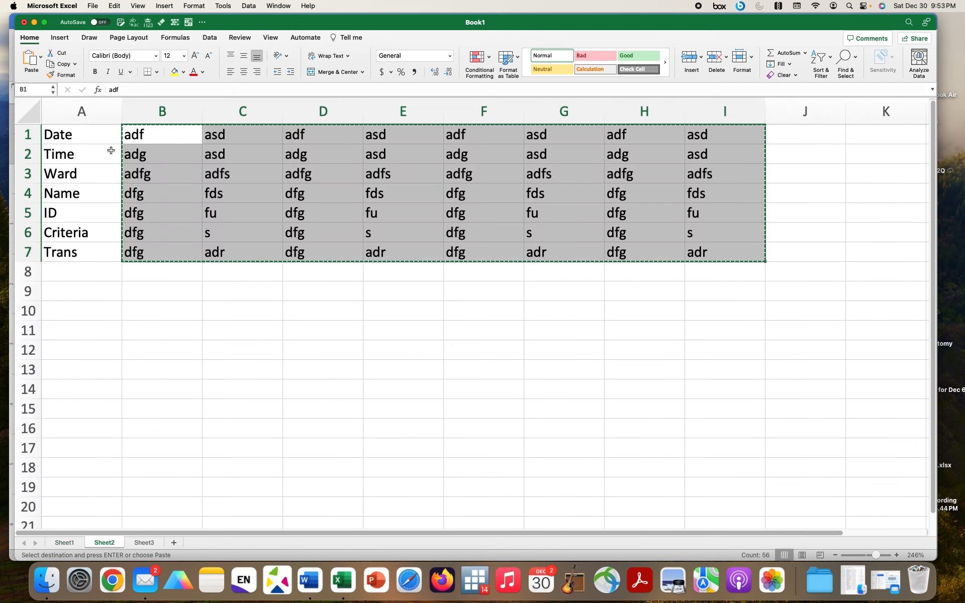
# - Clear the sample data from B1:I7 on Sheet2, then switch to Sheet1 and select the empty range A10:G17
pyautogui.click(165, 24)
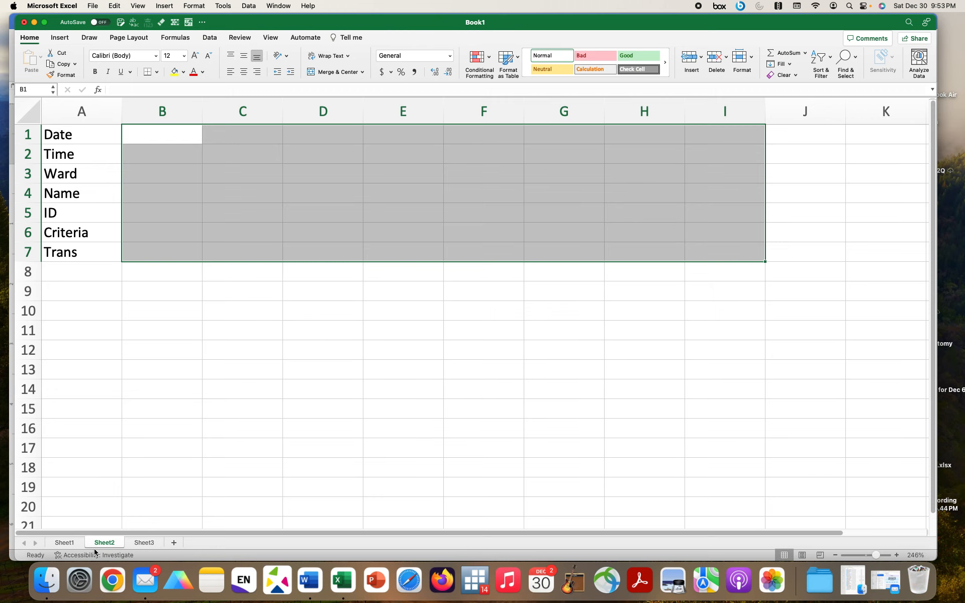
pyautogui.click(66, 542)
pyautogui.moveTo(58, 239); pyautogui.dragTo(362, 328)
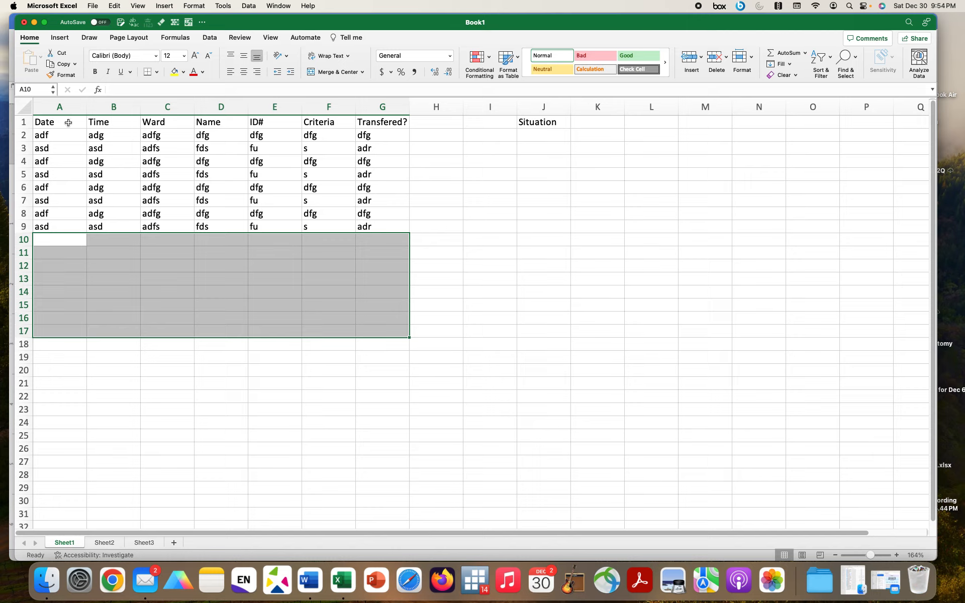
# - Examine how far Sheet1 extends across from the header row and down below the sample entries
pyautogui.moveTo(64, 121); pyautogui.dragTo(860, 116)
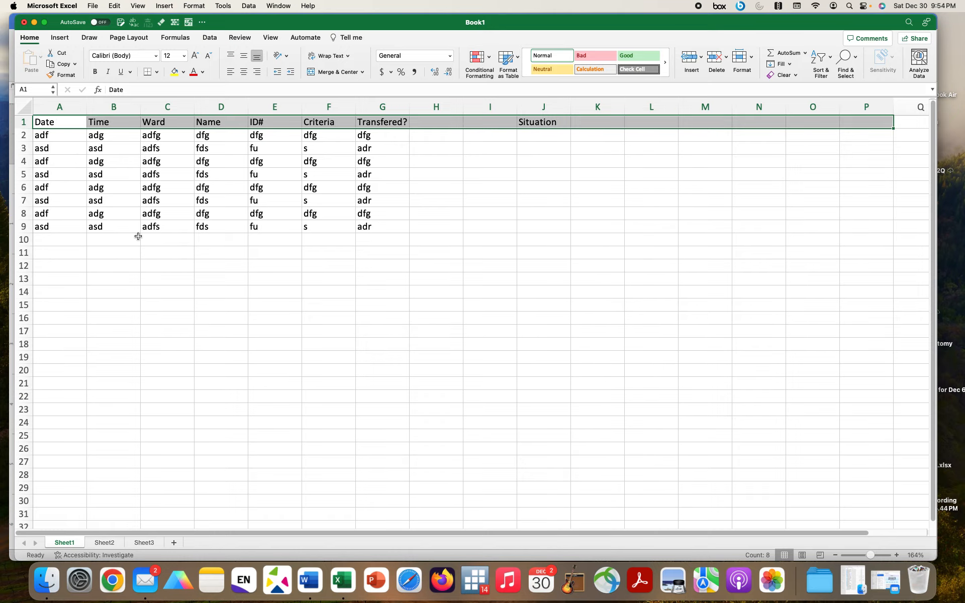
pyautogui.hscroll(15, 139, 235)
pyautogui.hscroll(20, 140, 236)
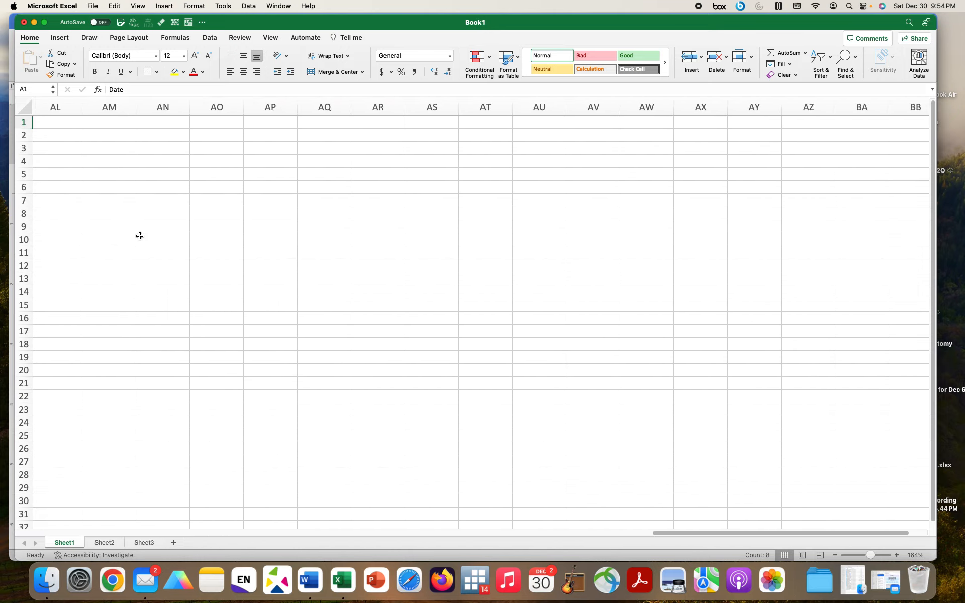
pyautogui.hscroll(8, 140, 235)
pyautogui.hscroll(-20, 138, 236)
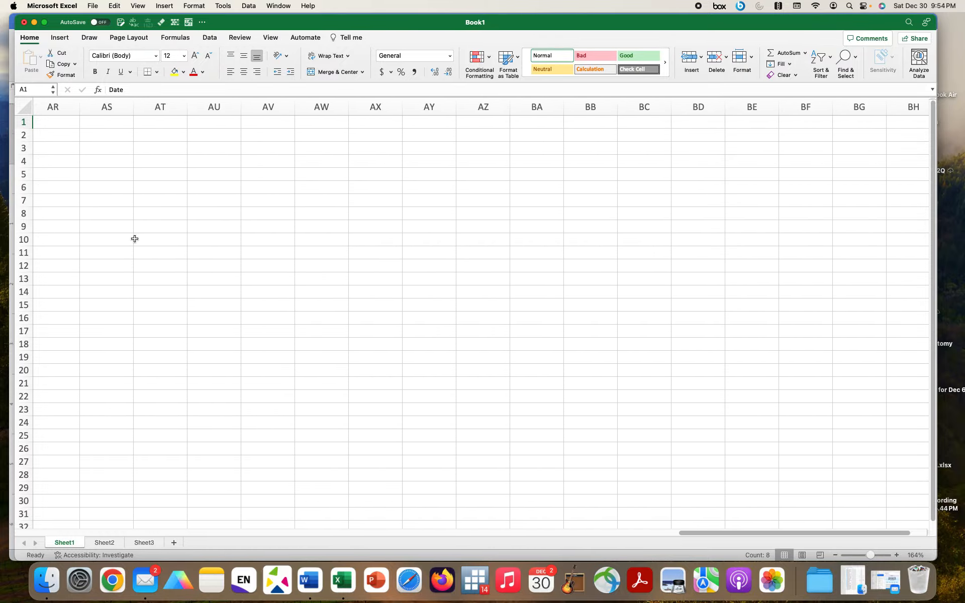
pyautogui.hscroll(-20, 126, 241)
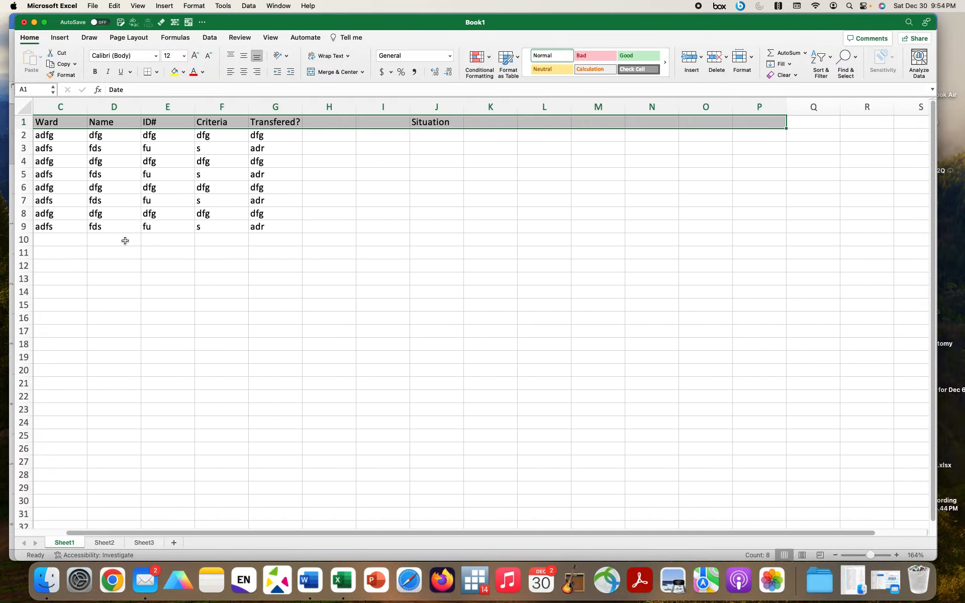
pyautogui.scroll(-20, 97, 211)
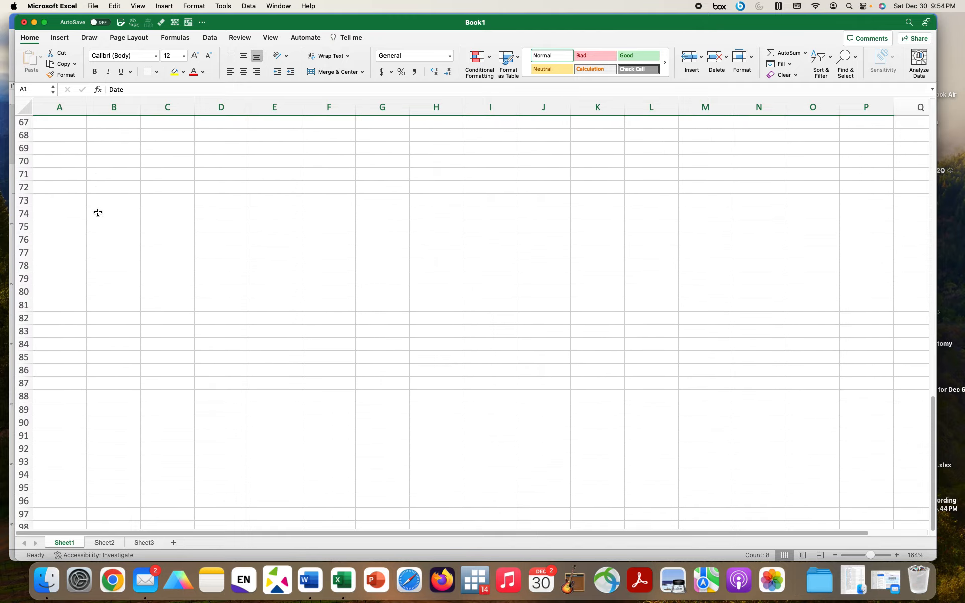
pyautogui.scroll(20, 97, 212)
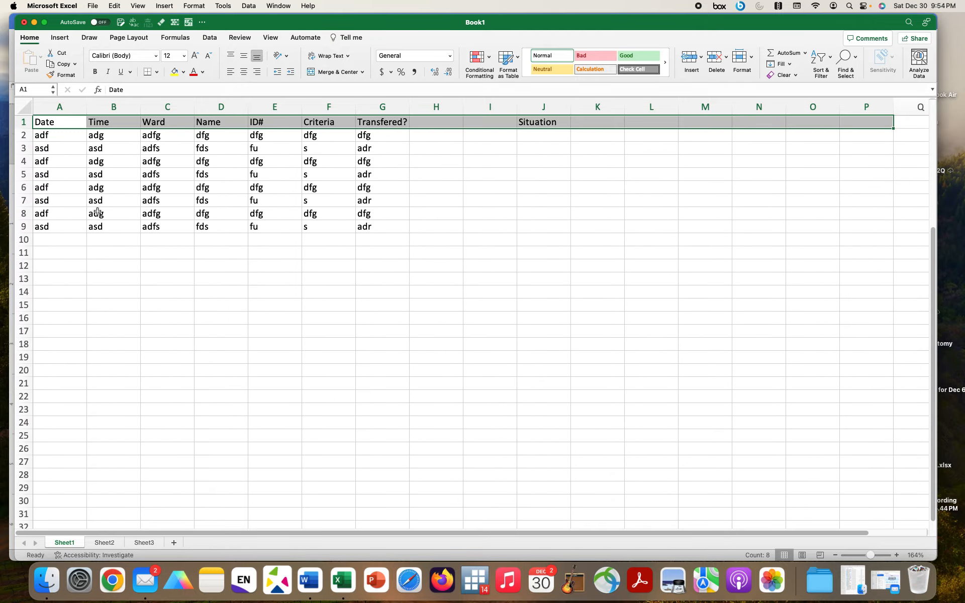
pyautogui.click(342, 303)
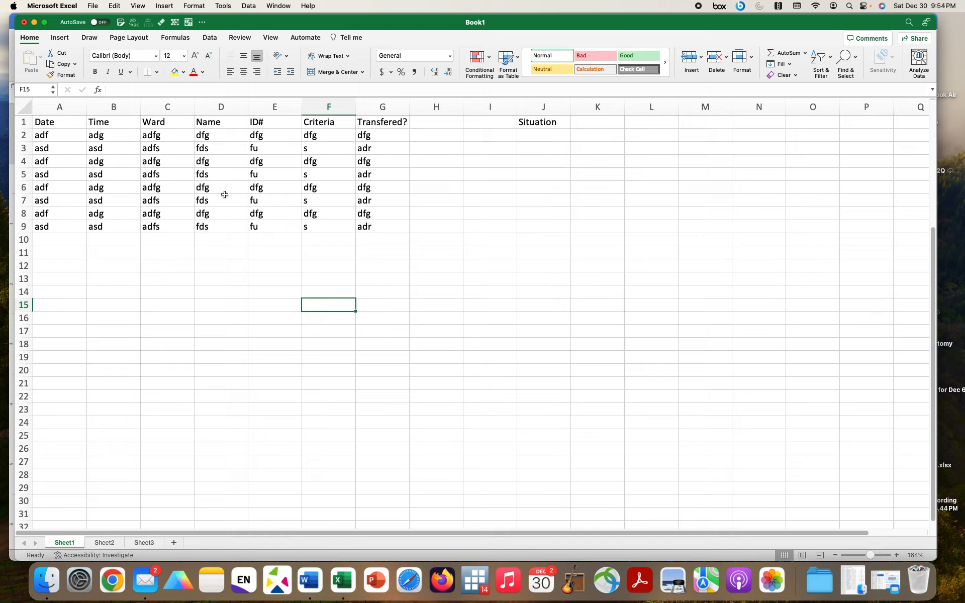
# - Copy the sample rows in A2:G9 and paste them below, starting at cells A10 and A18
pyautogui.moveTo(53, 135); pyautogui.dragTo(363, 227)
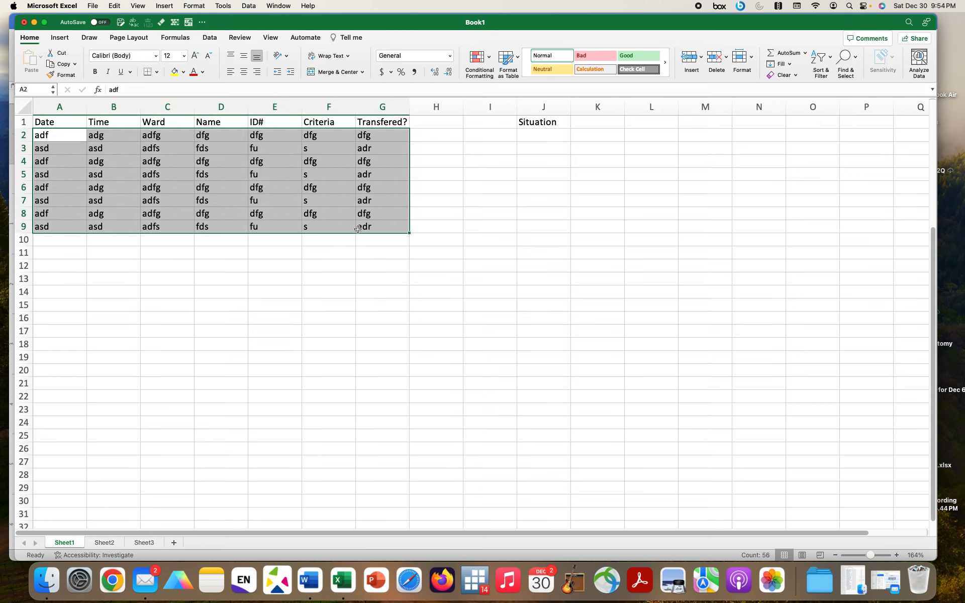
pyautogui.press('super+c')
pyautogui.click(62, 239)
pyautogui.press('super+v')
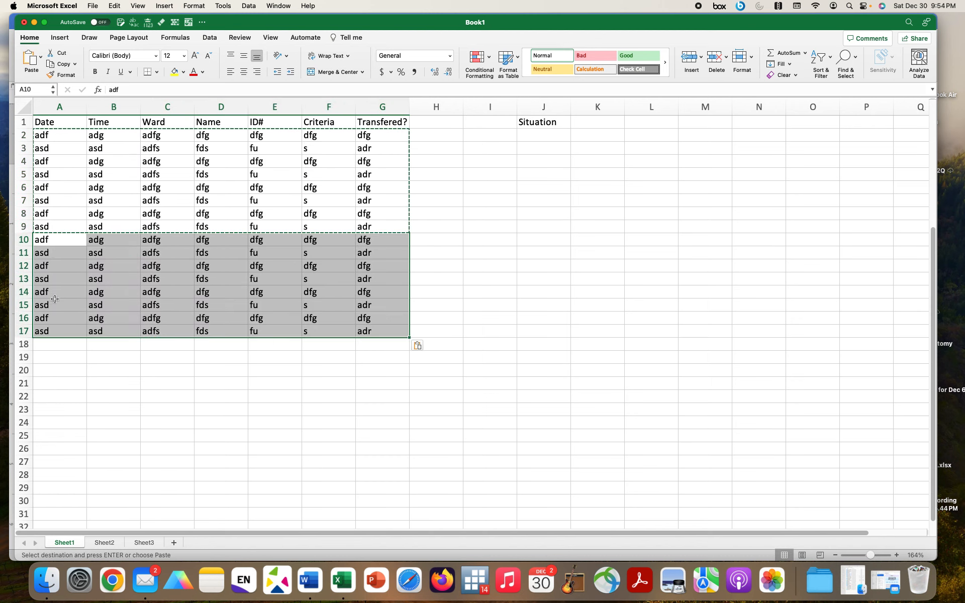
pyautogui.click(52, 345)
pyautogui.press('super+v')
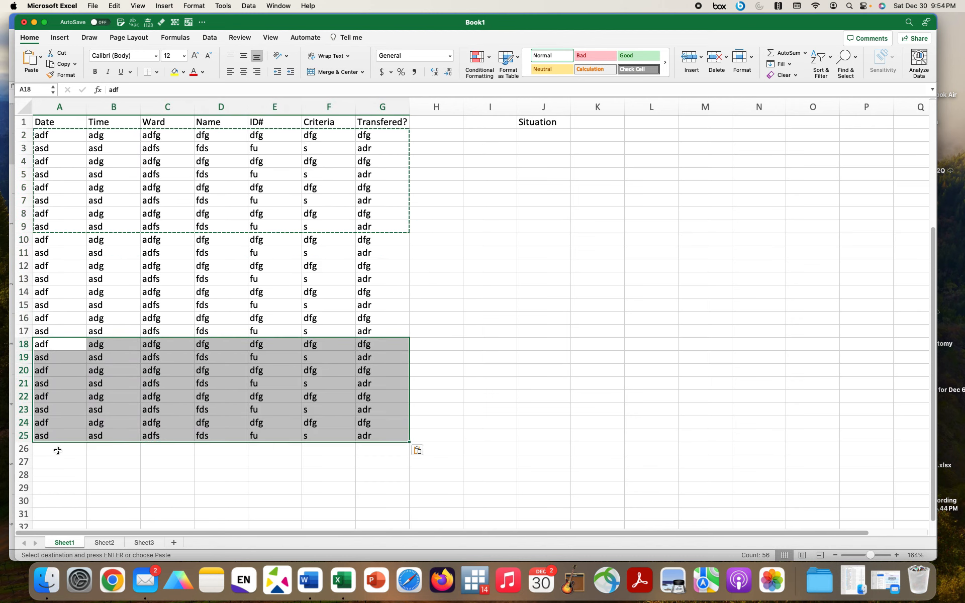
# - Paste the copied sample rows two more times, starting at cells A26 and A34
pyautogui.click(57, 450)
pyautogui.press('super+v')
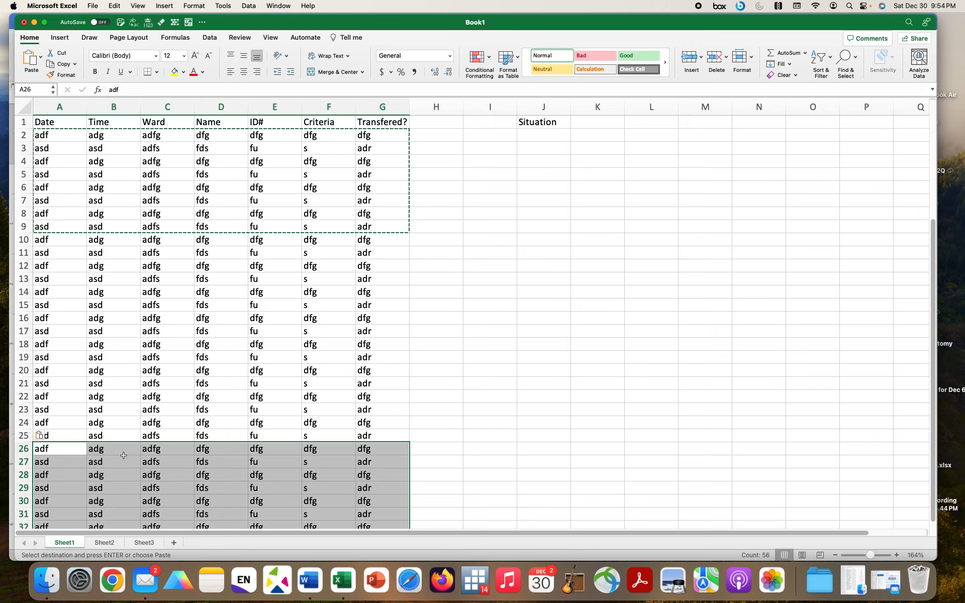
pyautogui.scroll(-4, 124, 454)
pyautogui.click(63, 451)
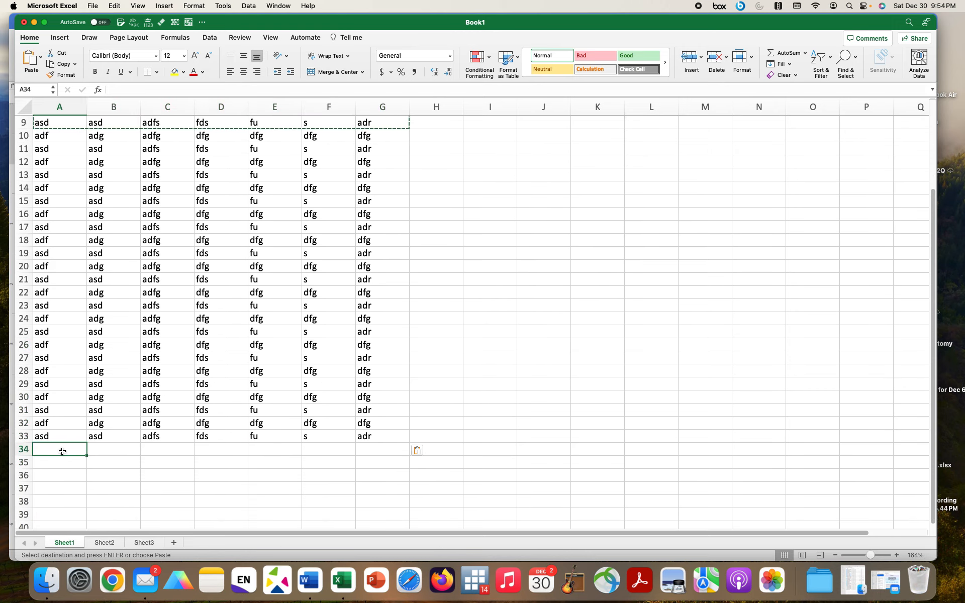
pyautogui.press('super+v')
pyautogui.scroll(4, 62, 451)
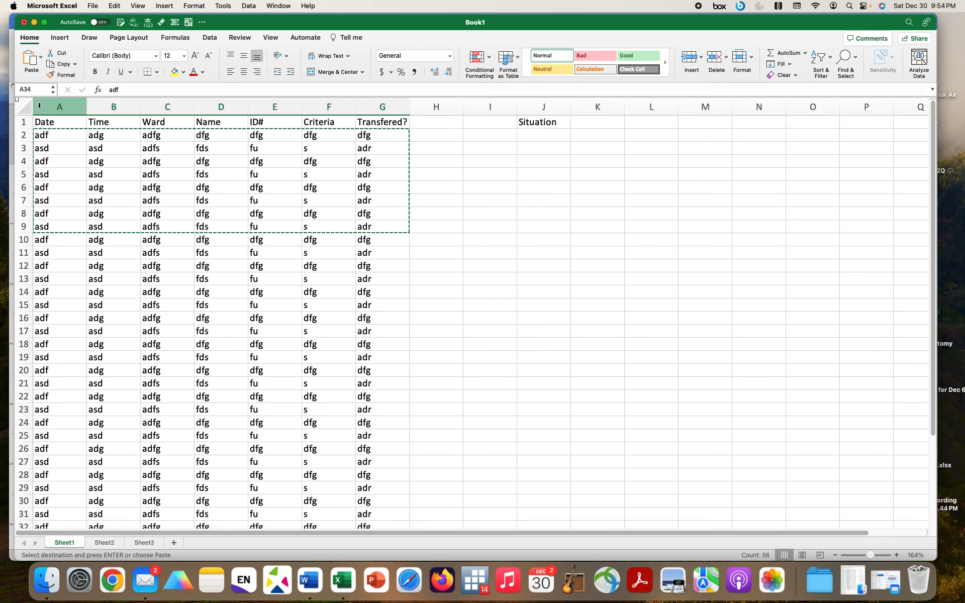
# - Split the Sheet1 window into panes and move the horizontal divider up to just below row 2
pyautogui.click(42, 122)
pyautogui.click(24, 121)
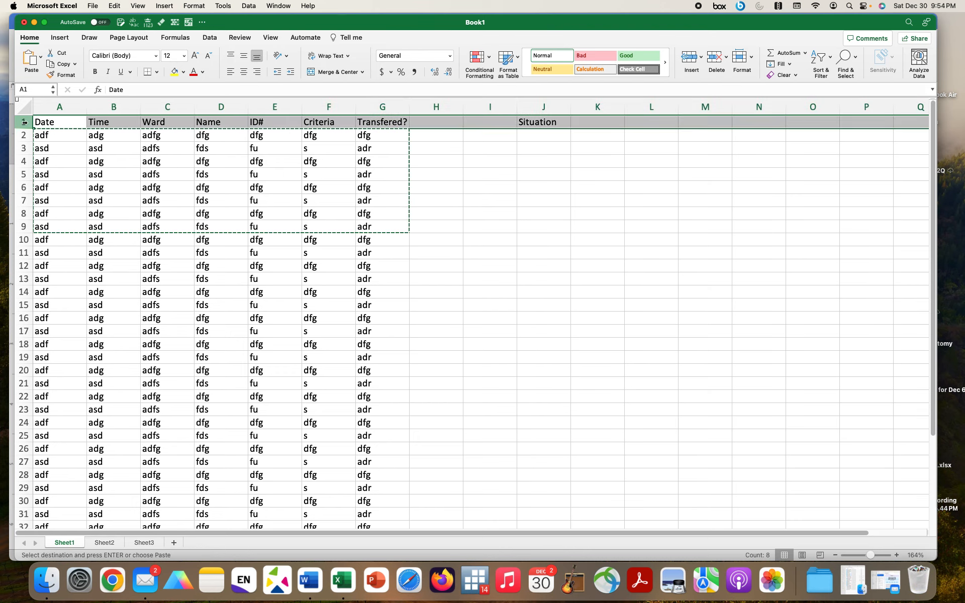
pyautogui.click(277, 6)
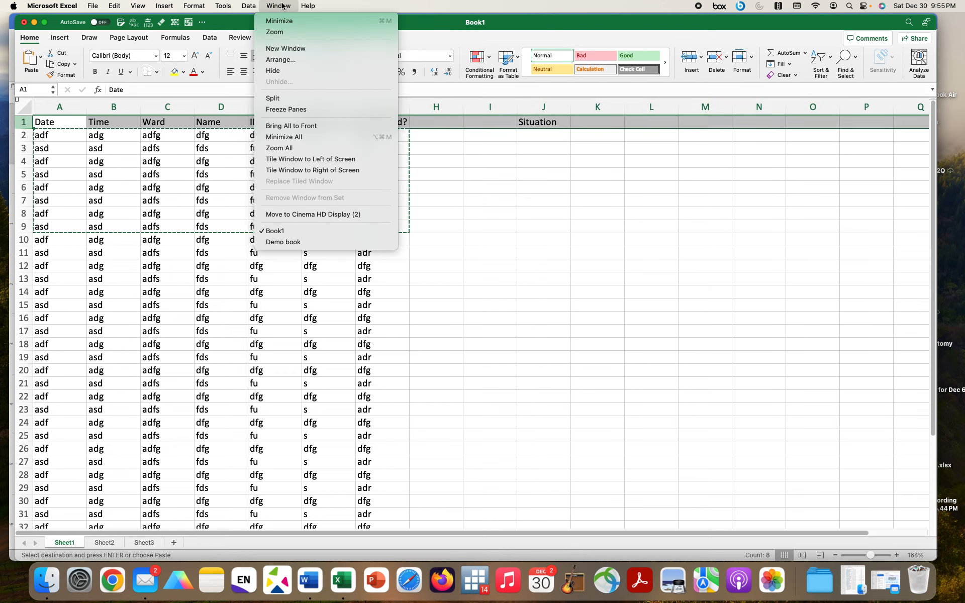
pyautogui.click(292, 99)
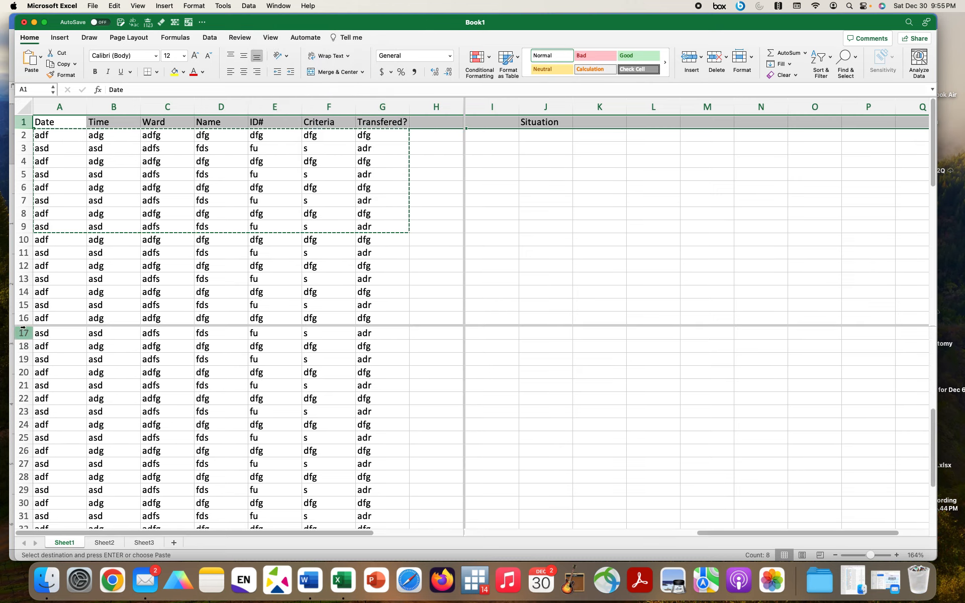
pyautogui.moveTo(20, 326); pyautogui.dragTo(21, 136)
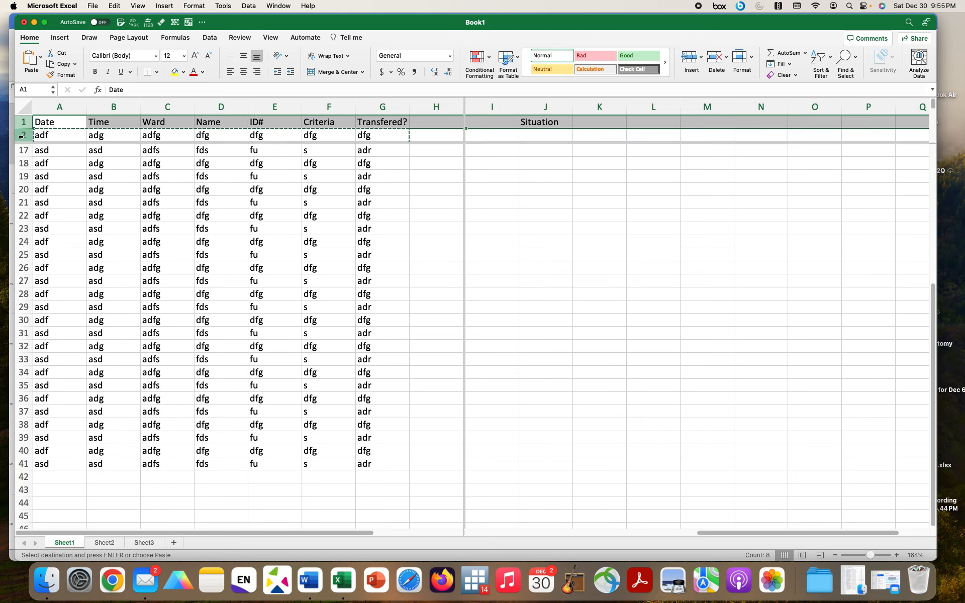
# - Examine the sample rows in the lower pane against the headers held in the upper pane
pyautogui.click(272, 187)
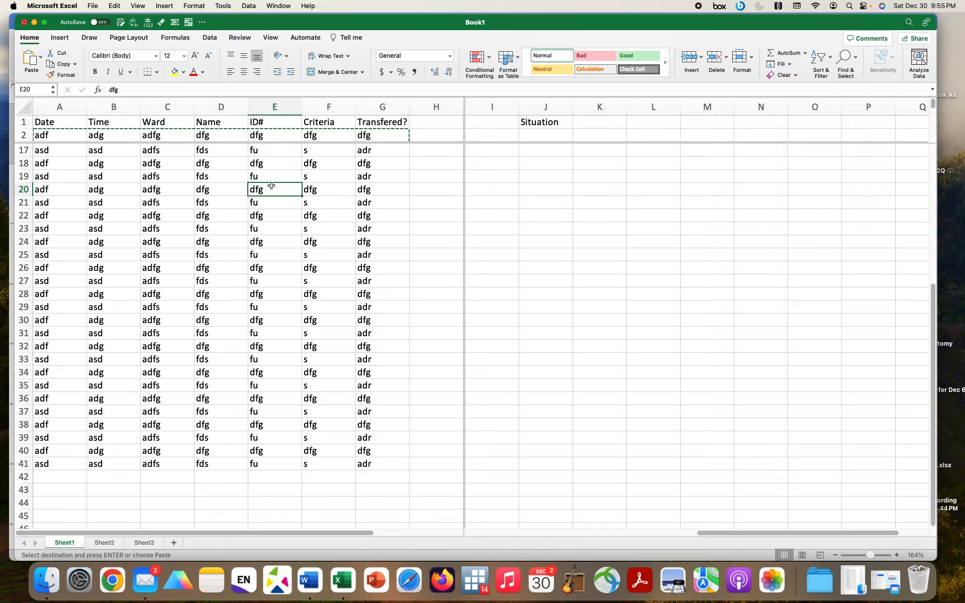
pyautogui.scroll(-2, 272, 186)
pyautogui.scroll(7, 271, 186)
pyautogui.scroll(-20, 270, 185)
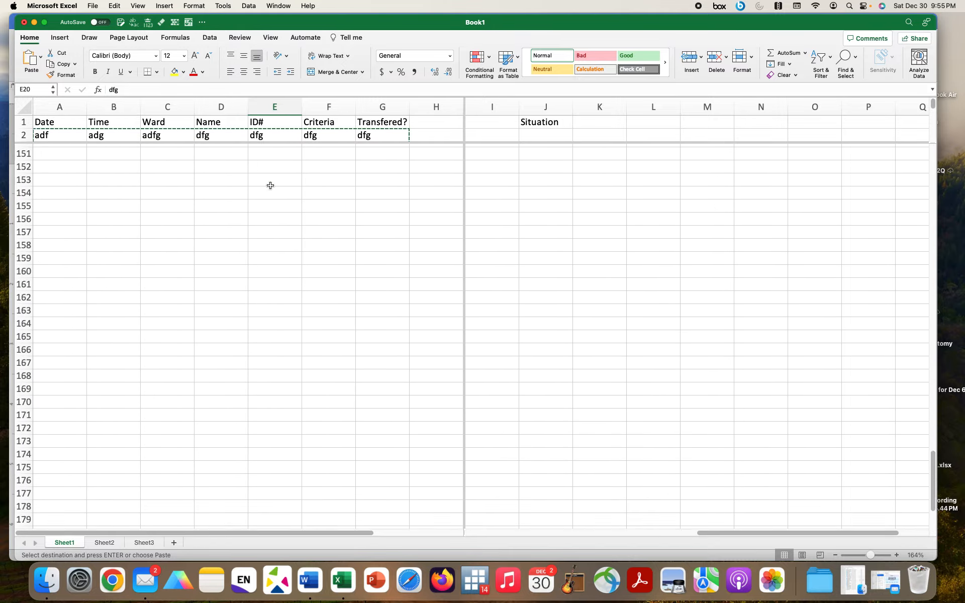
pyautogui.scroll(20, 270, 186)
pyautogui.scroll(-20, 270, 184)
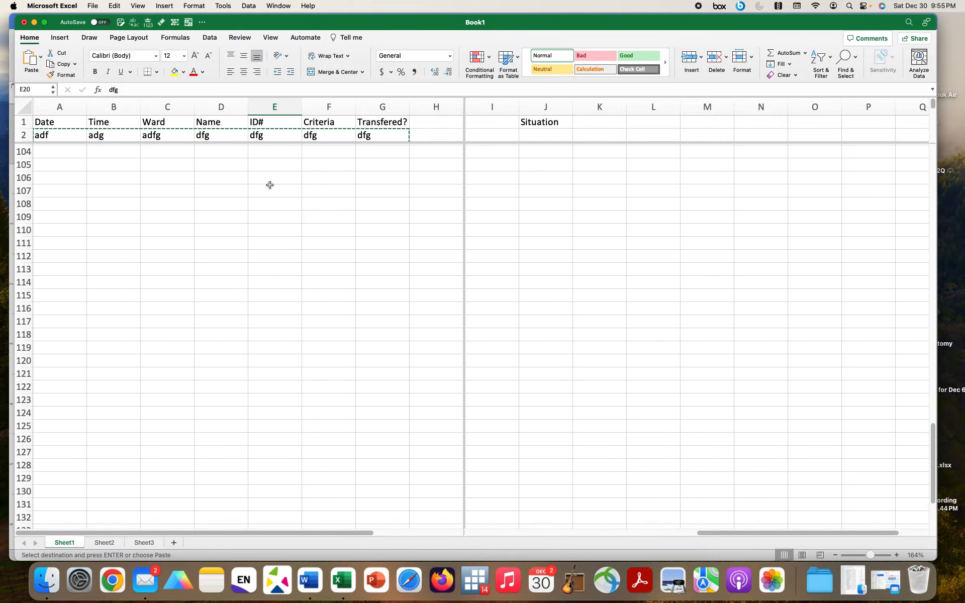
pyautogui.scroll(20, 270, 185)
# - Make the header labels in A1:G1 bold
pyautogui.moveTo(38, 123); pyautogui.dragTo(397, 120)
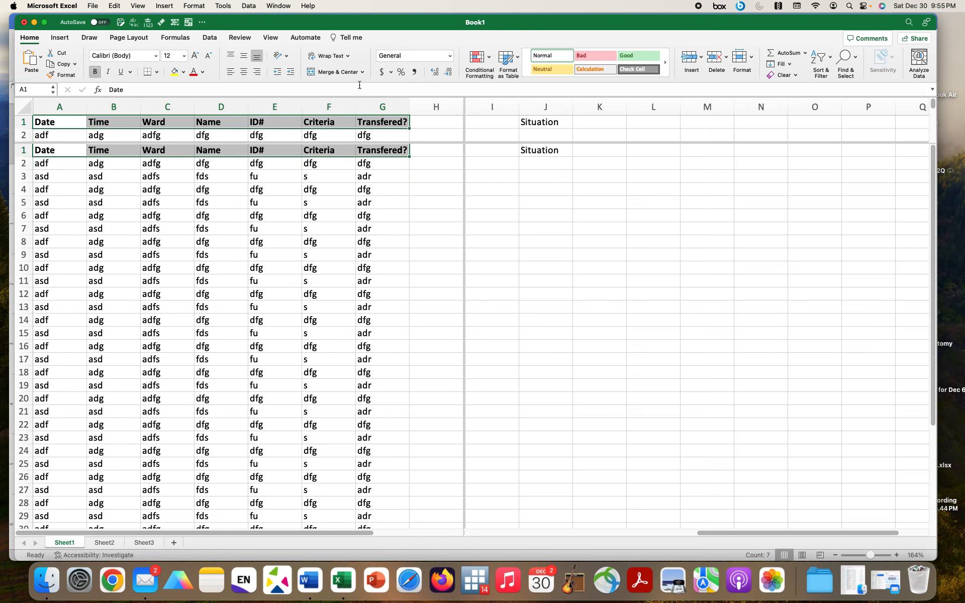
pyautogui.press('Escape')
pyautogui.click(291, 174)
# - Look through the lower pane down to the last sample rows and back up to the bold headers
pyautogui.scroll(-10, 273, 164)
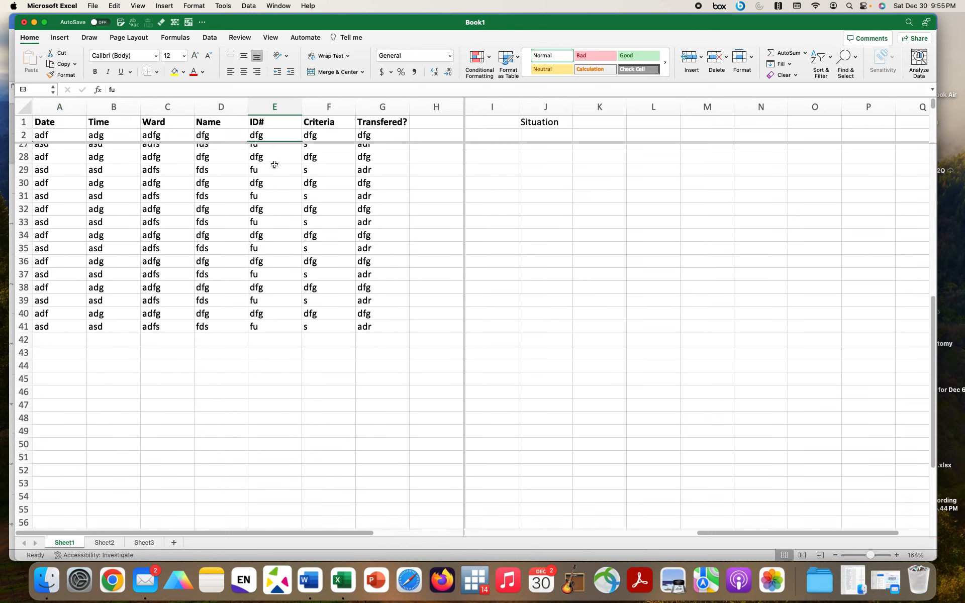
pyautogui.scroll(3, 274, 164)
pyautogui.scroll(8, 274, 164)
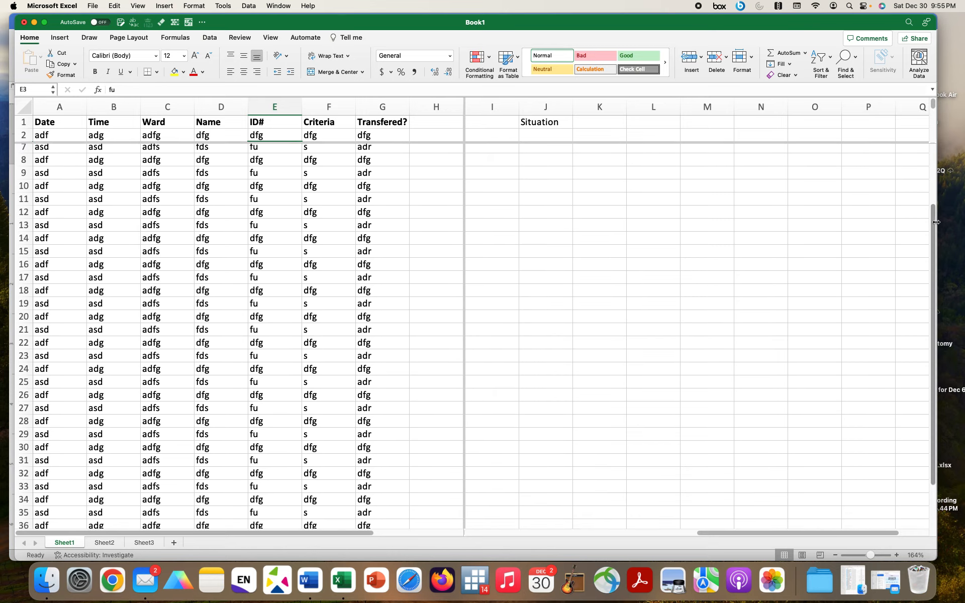
pyautogui.moveTo(933, 222); pyautogui.dragTo(923, 295)
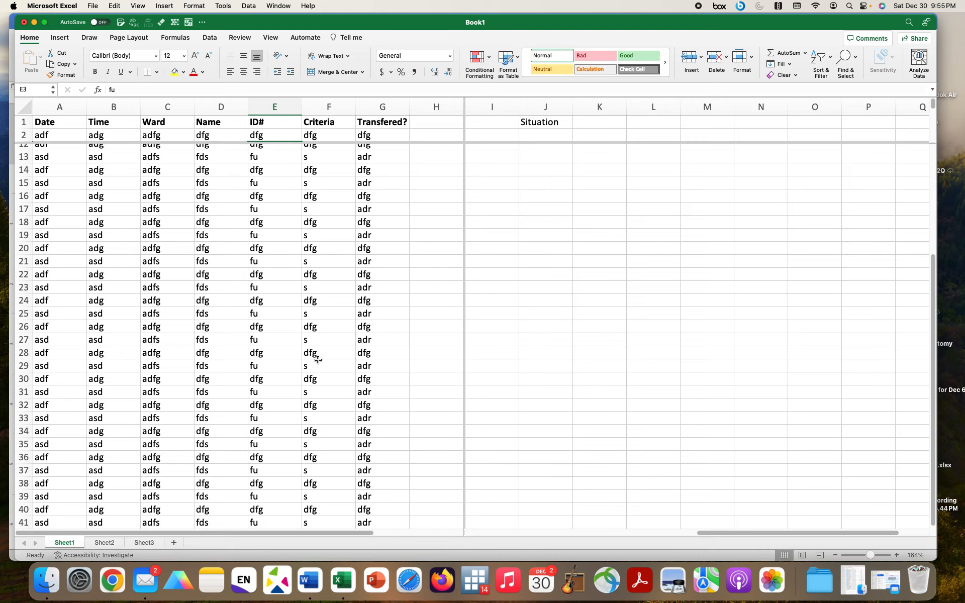
pyautogui.scroll(5, 317, 359)
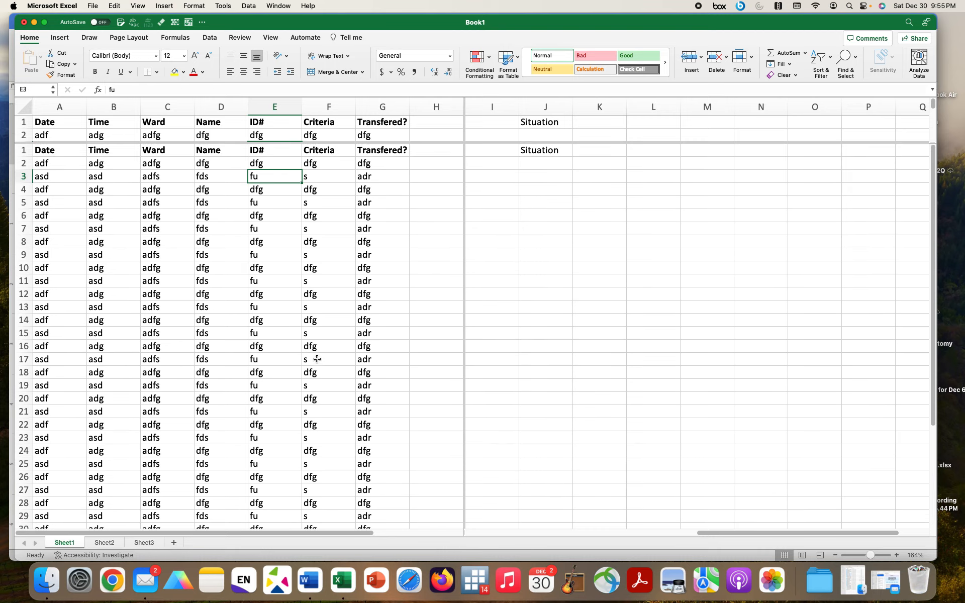
# - Remove the vertical pane divider so only the horizontal split below row 2 remains, and select cell A2
pyautogui.scroll(-15, 317, 359)
pyautogui.scroll(15, 317, 360)
pyautogui.moveTo(463, 106); pyautogui.dragTo(28, 124)
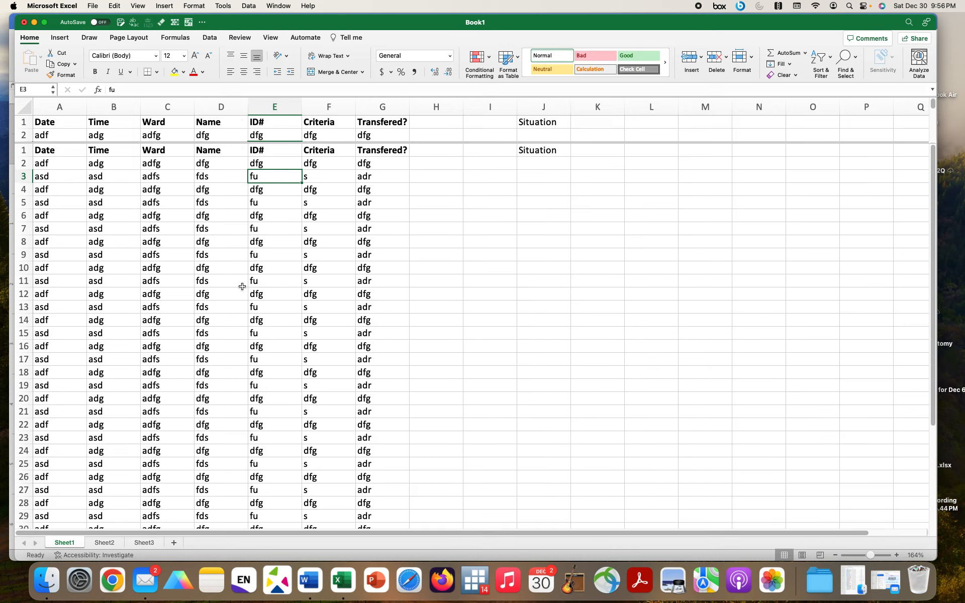
pyautogui.click(49, 135)
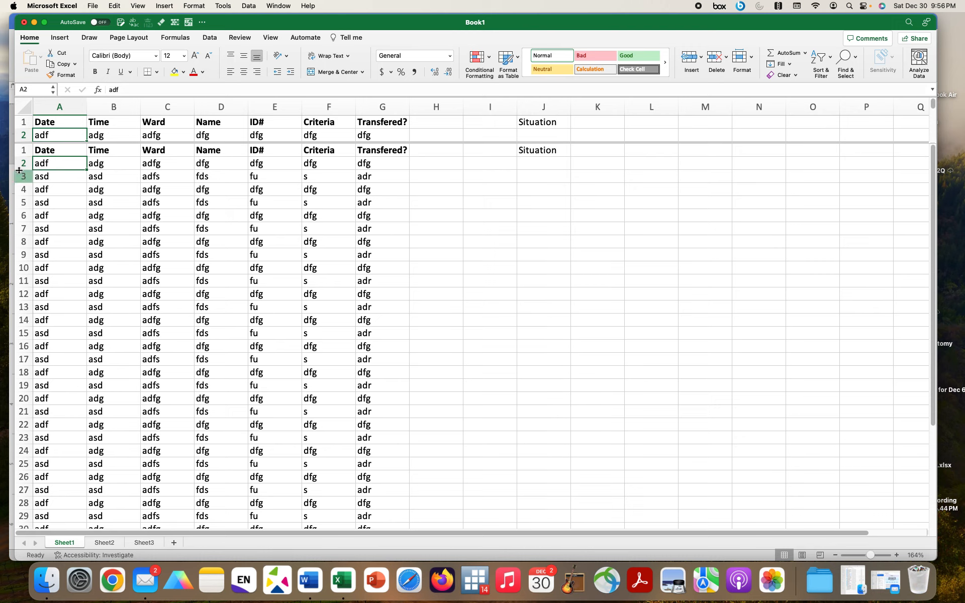
# - Clear the sample entries from A2:E90 on Sheet1
pyautogui.moveTo(43, 164)
pyautogui.mouseDown()
pyautogui.moveTo(271, 190)
pyautogui.moveTo(390, 400)
pyautogui.moveTo(414, 601)
pyautogui.moveTo(277, 533)
pyautogui.mouseUp()
pyautogui.click(161, 21)
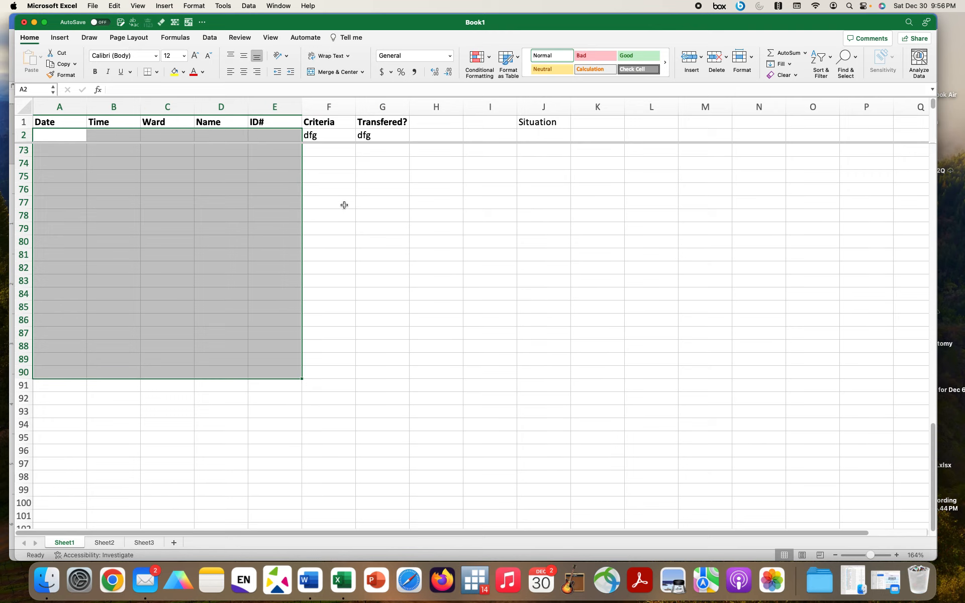
pyautogui.scroll(20, 343, 205)
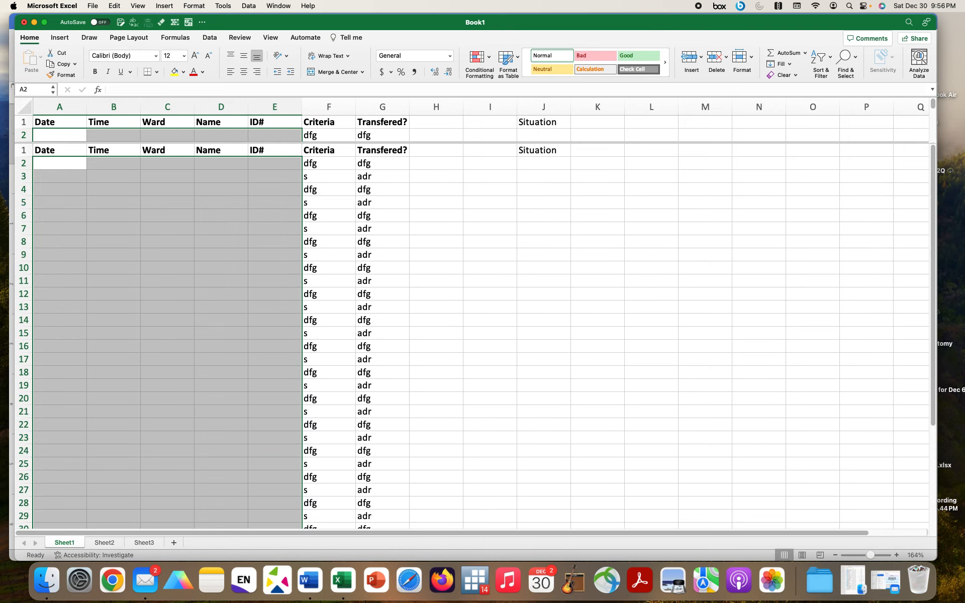
# - Bring the Demo book workbook to the front, zoomed to 142% in an enlarged window, and select cell C4
pyautogui.moveTo(964, 116); pyautogui.dragTo(380, 4)
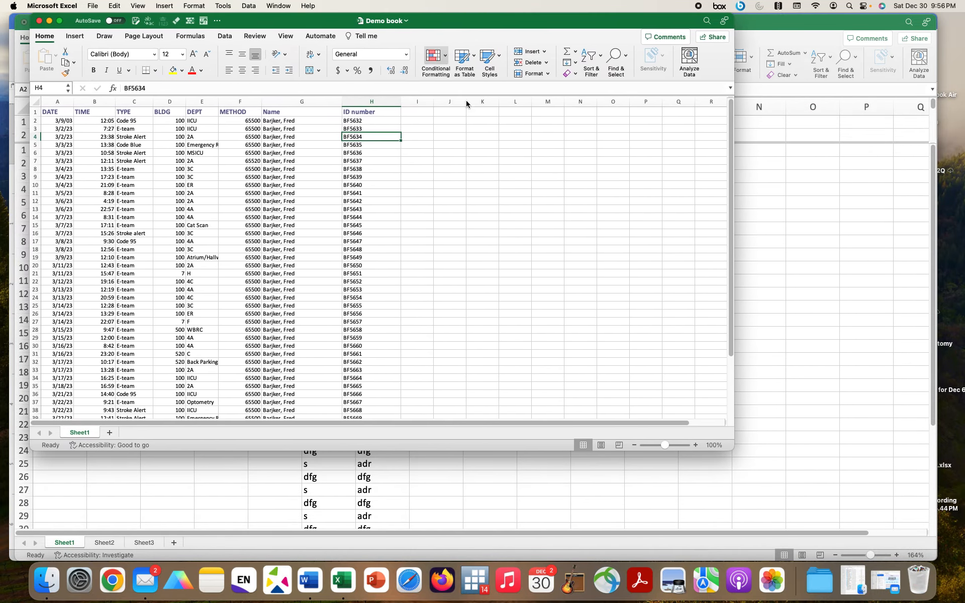
pyautogui.moveTo(664, 448); pyautogui.dragTo(667, 446)
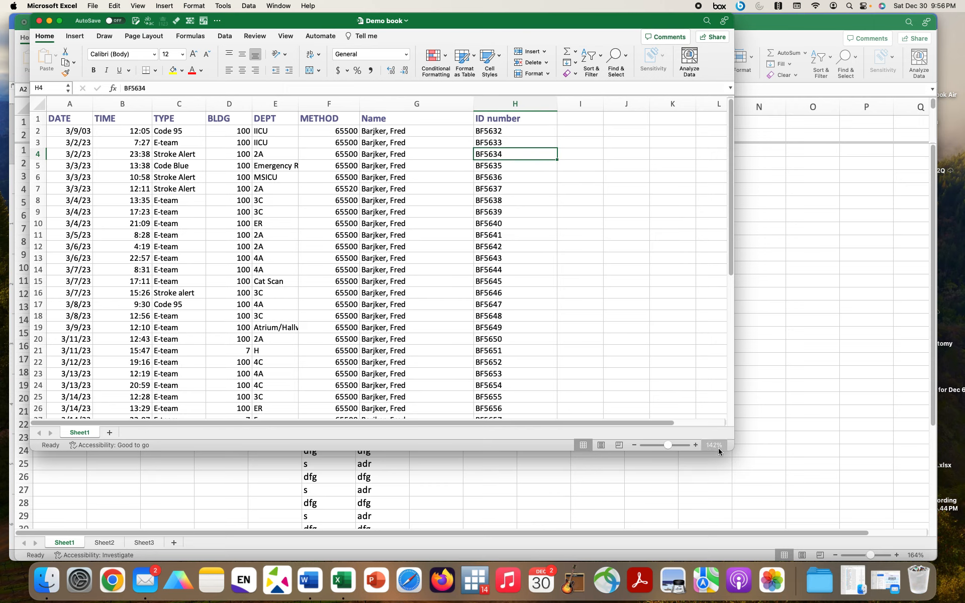
pyautogui.moveTo(726, 451); pyautogui.dragTo(883, 525)
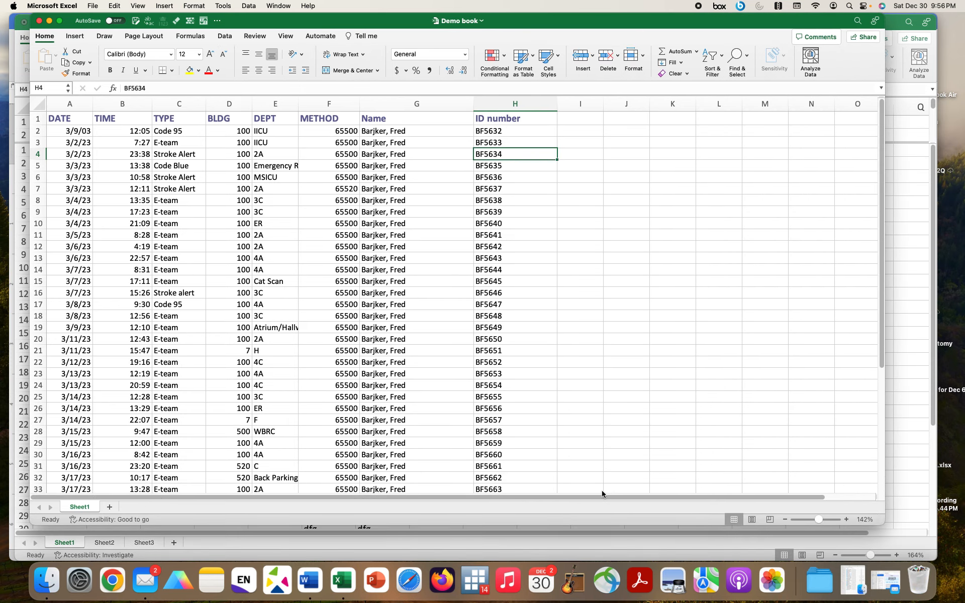
pyautogui.click(176, 156)
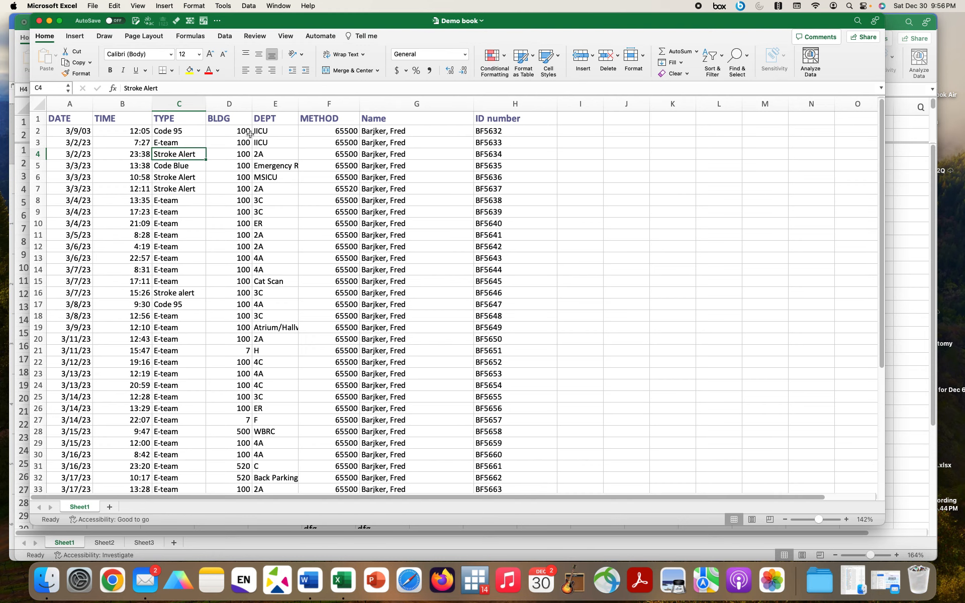
# - Move the Demo book window aside and clear the leftover Criteria and Transfered? entries in F2:G43 of Book1's Sheet1
pyautogui.moveTo(251, 19); pyautogui.dragTo(668, 82)
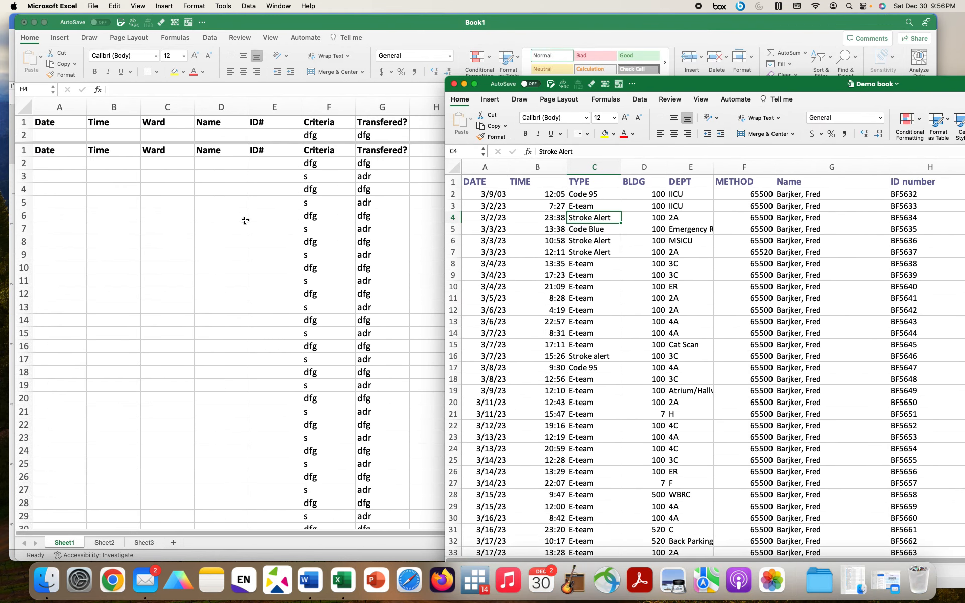
pyautogui.click(297, 203)
pyautogui.moveTo(321, 135); pyautogui.dragTo(376, 599)
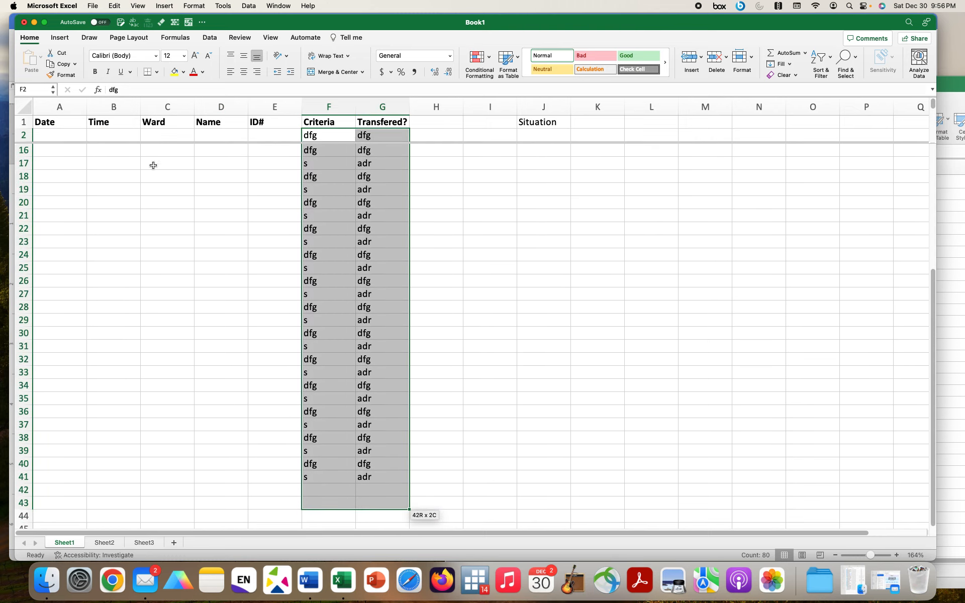
pyautogui.click(160, 22)
pyautogui.scroll(5, 473, 251)
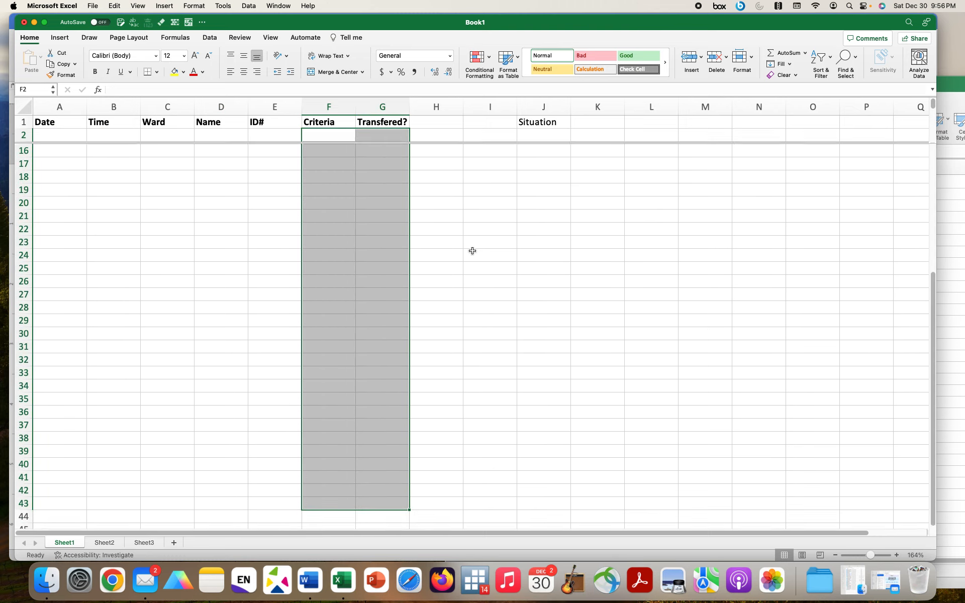
# - Bring Demo book to the front and sort the whole sheet by TYPE values, A to Z, treating row 1 as headers
pyautogui.click(948, 262)
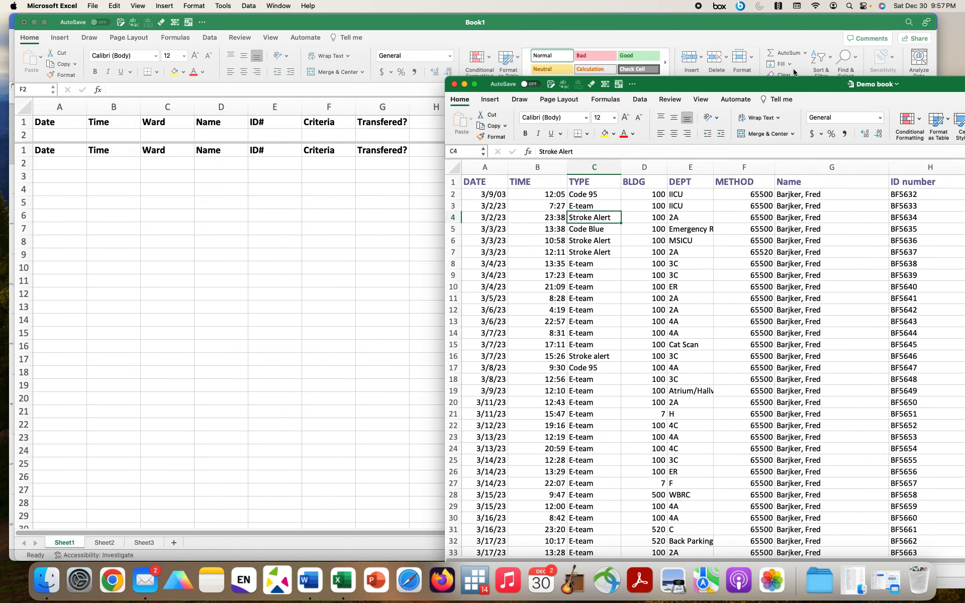
pyautogui.moveTo(794, 84); pyautogui.dragTo(416, 38)
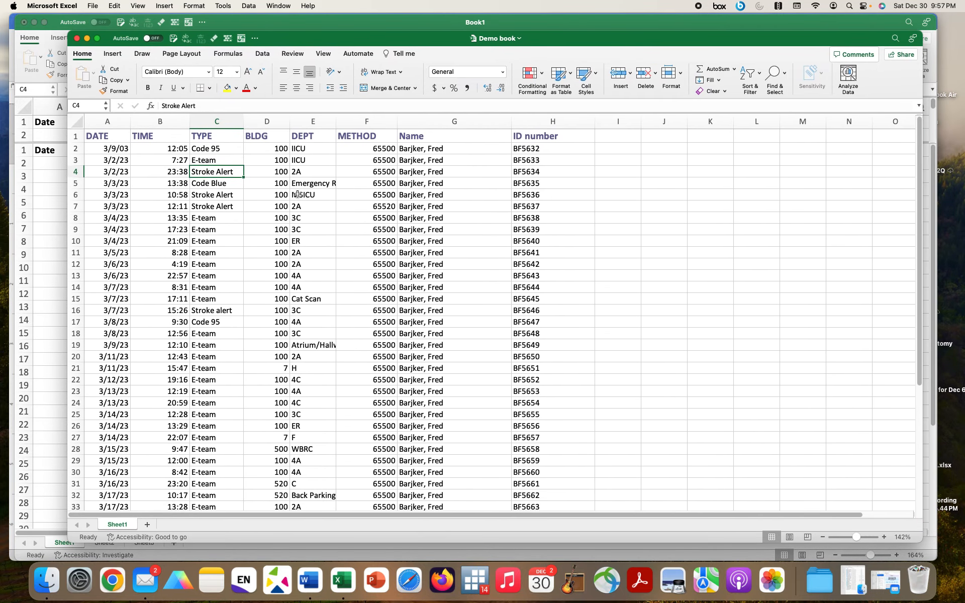
pyautogui.press('super+a')
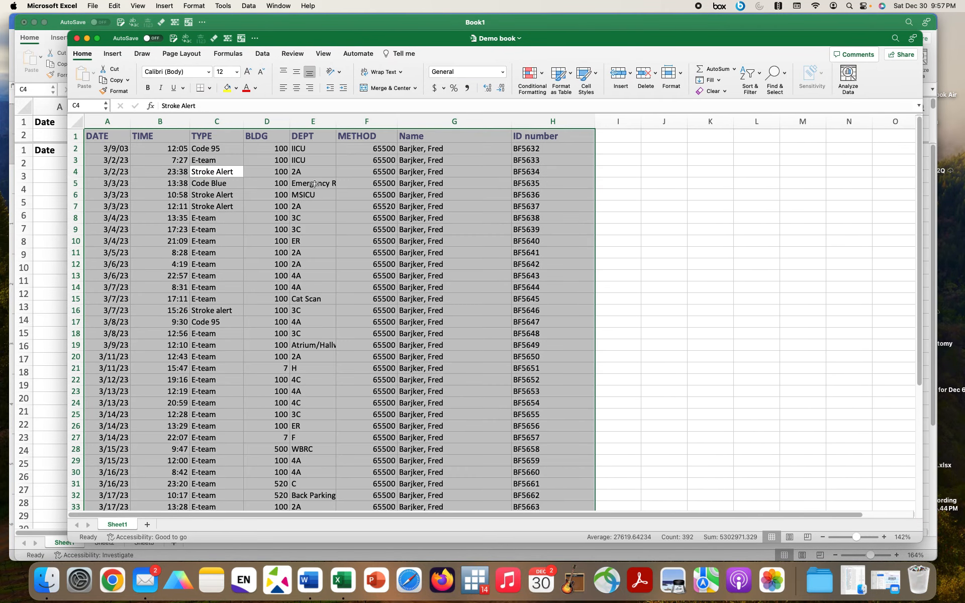
pyautogui.click(114, 6)
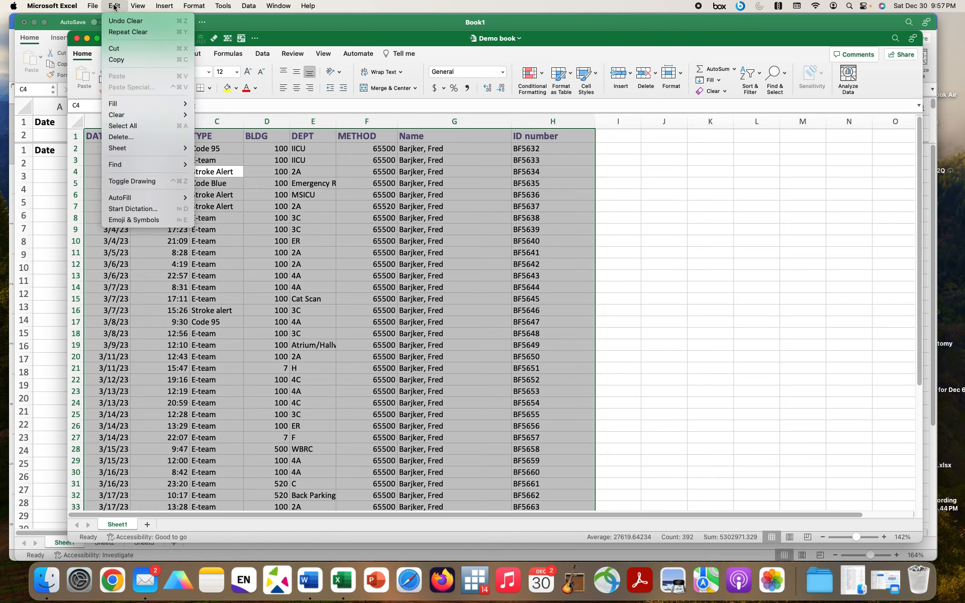
pyautogui.click(124, 129)
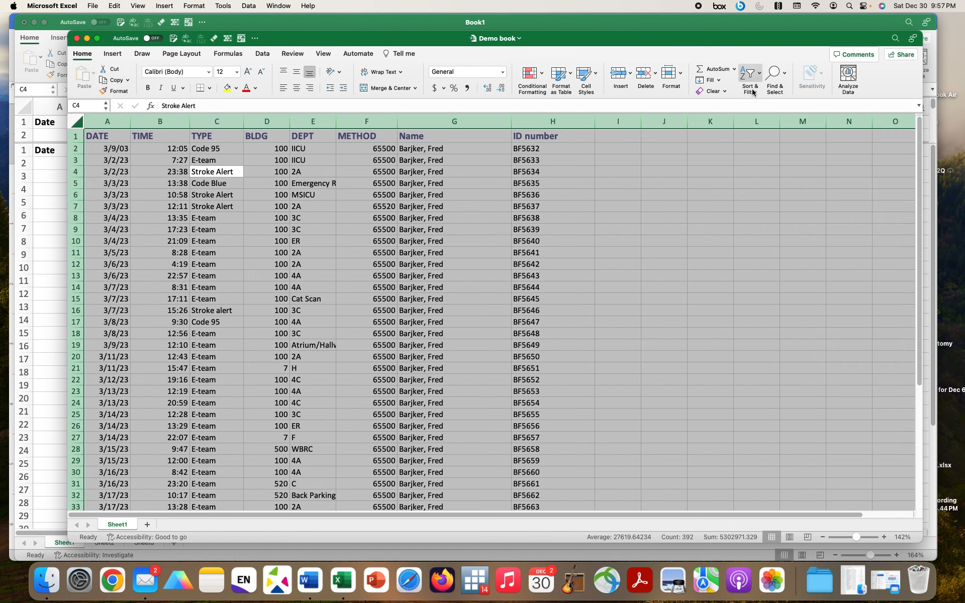
pyautogui.click(760, 77)
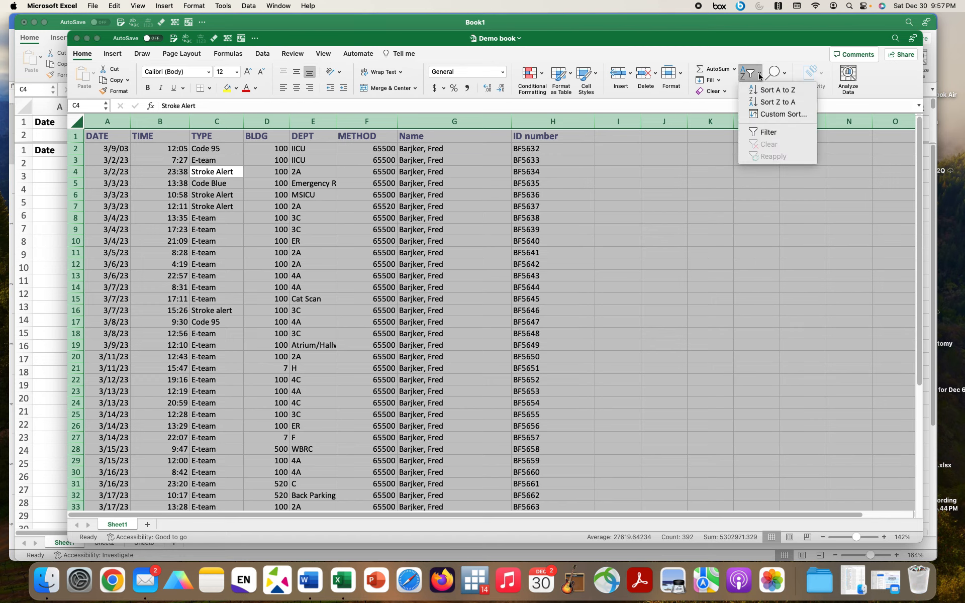
pyautogui.click(767, 115)
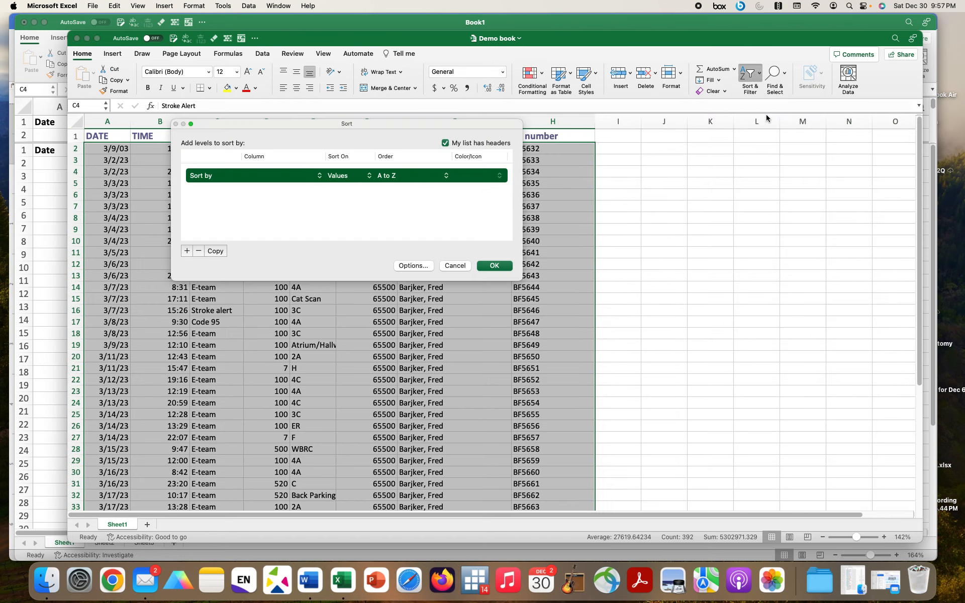
pyautogui.click(445, 143)
pyautogui.click(445, 143)
pyautogui.click(295, 176)
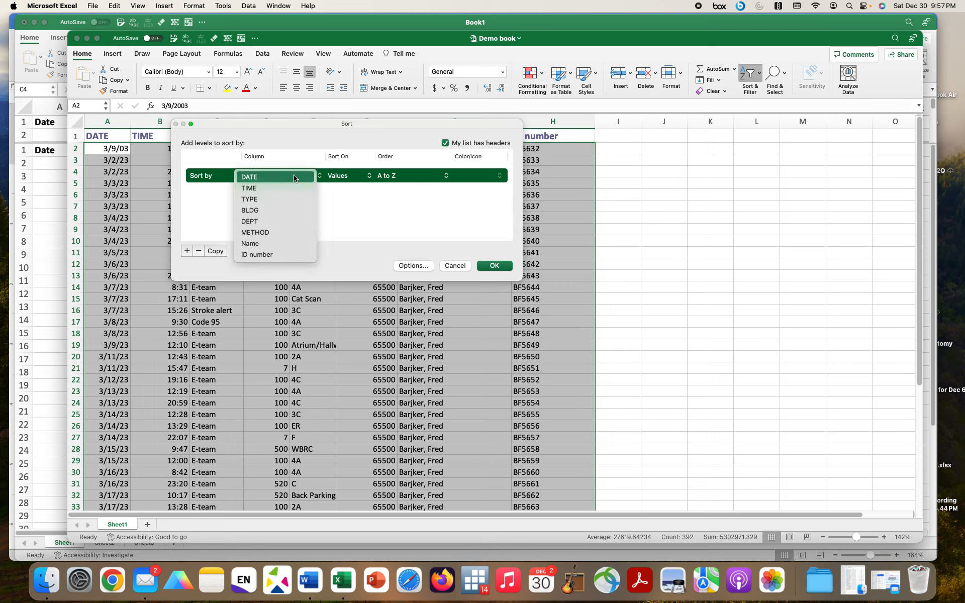
pyautogui.click(282, 199)
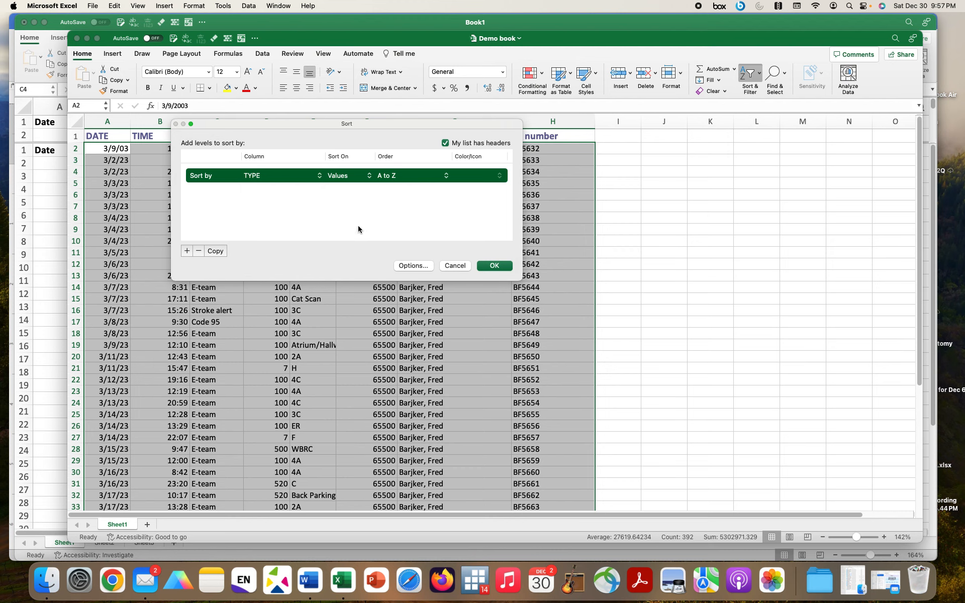
pyautogui.click(494, 266)
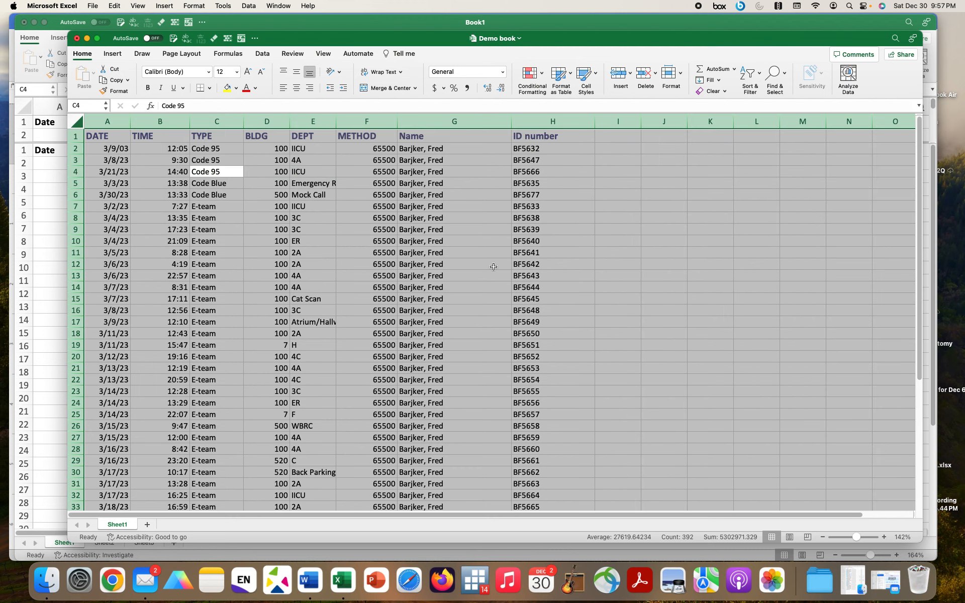
# - Highlight the E-team and Stroke Alert records in A7:H49, and move the Demo book window aside to uncover Book1's first columns
pyautogui.click(193, 159)
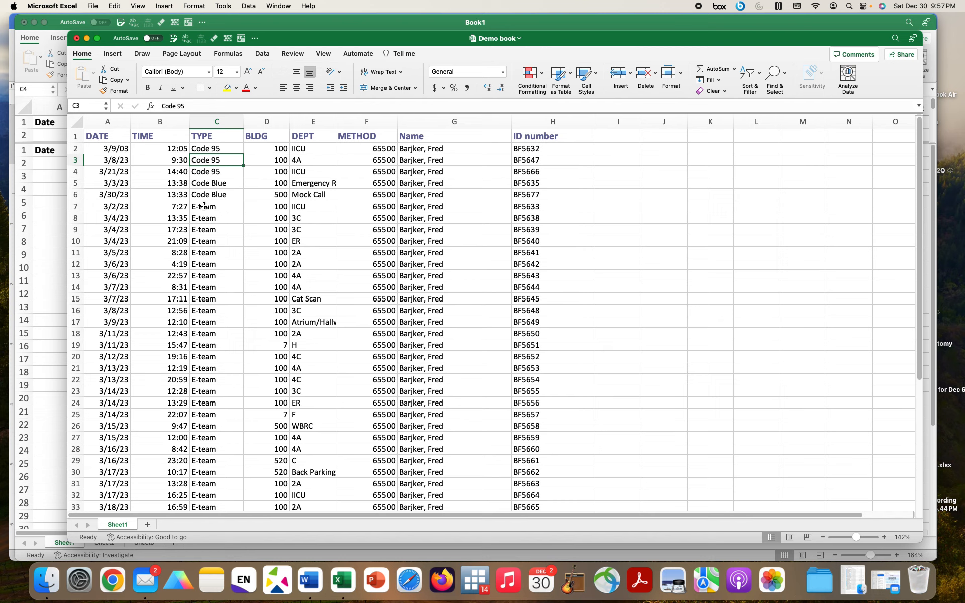
pyautogui.moveTo(96, 207); pyautogui.dragTo(525, 483)
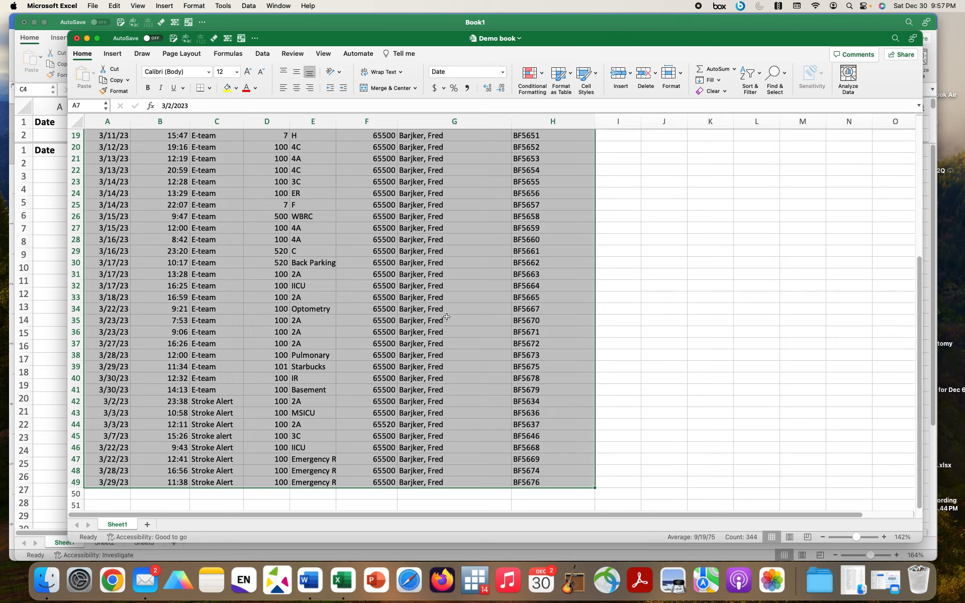
pyautogui.scroll(6, 444, 316)
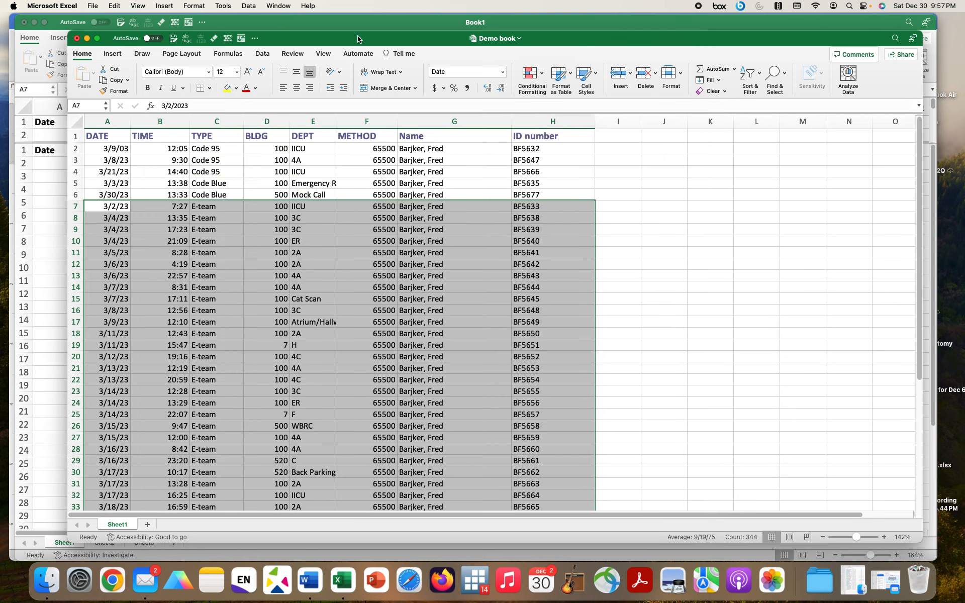
pyautogui.moveTo(358, 38); pyautogui.dragTo(602, 11)
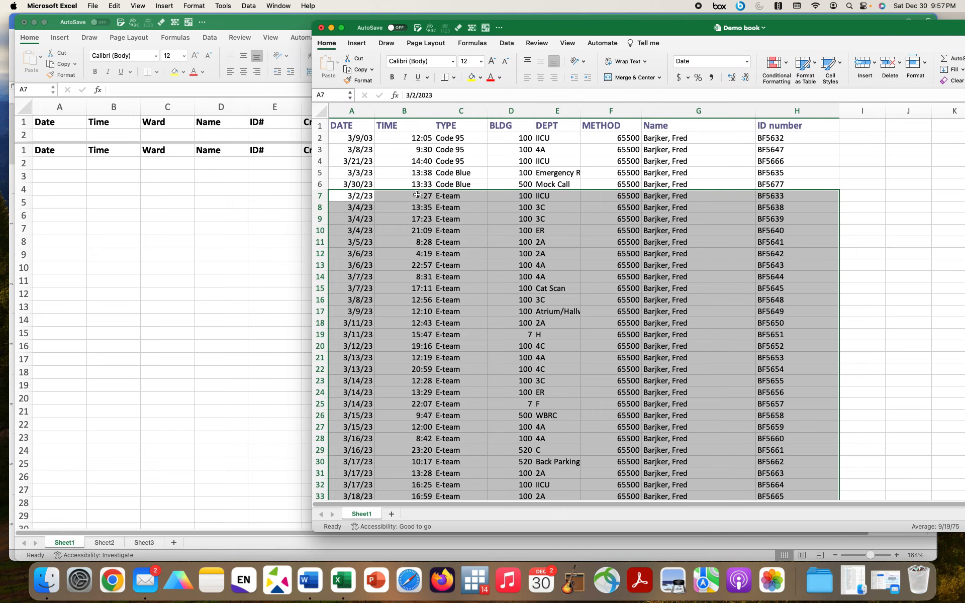
pyautogui.click(342, 199)
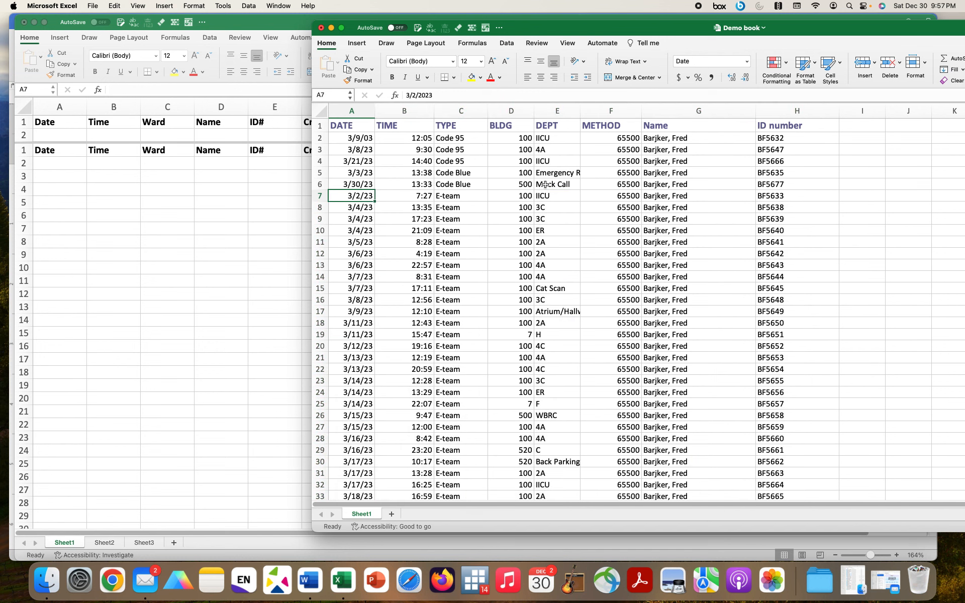
# - Copy the dates and times in A7:B49 of Demo book into Book1's Sheet1, starting at cell A2
pyautogui.moveTo(372, 196); pyautogui.dragTo(420, 482)
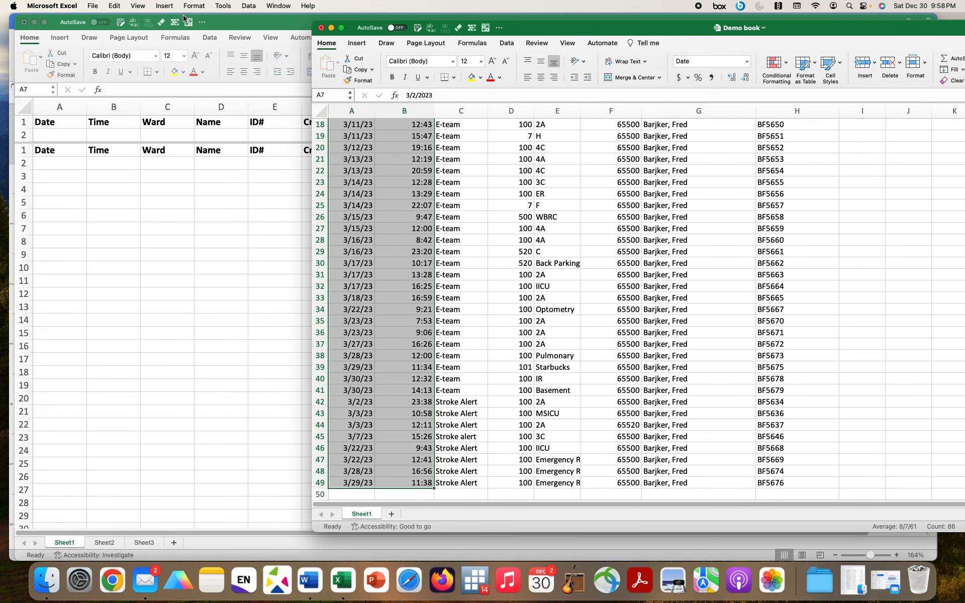
pyautogui.click(115, 5)
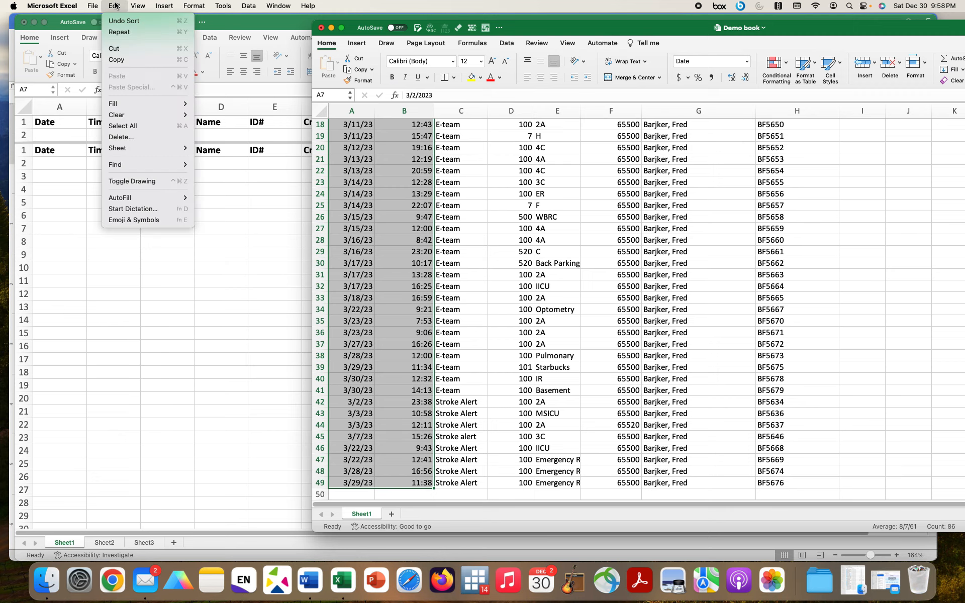
pyautogui.click(129, 61)
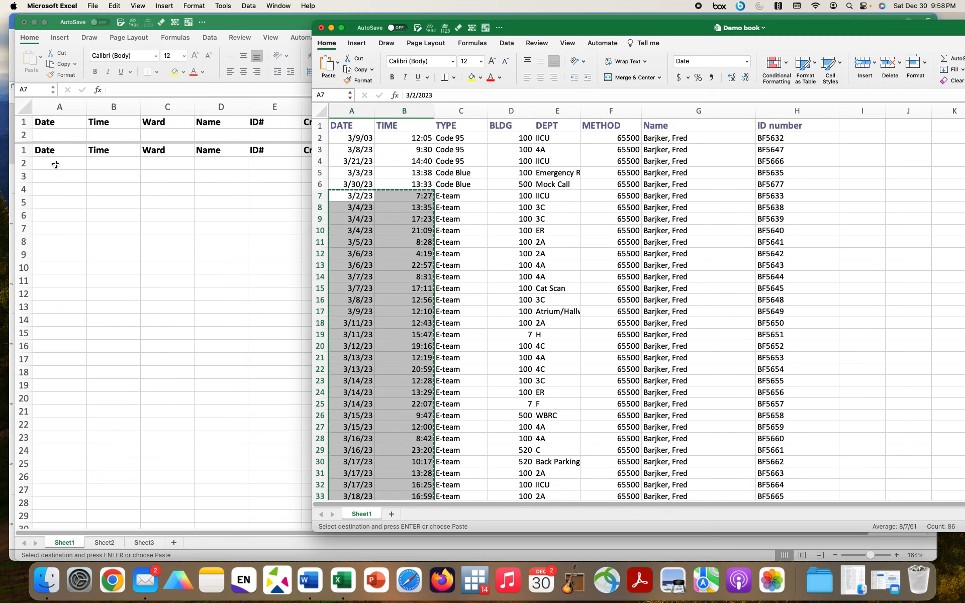
pyautogui.click(55, 165)
pyautogui.press('super+v')
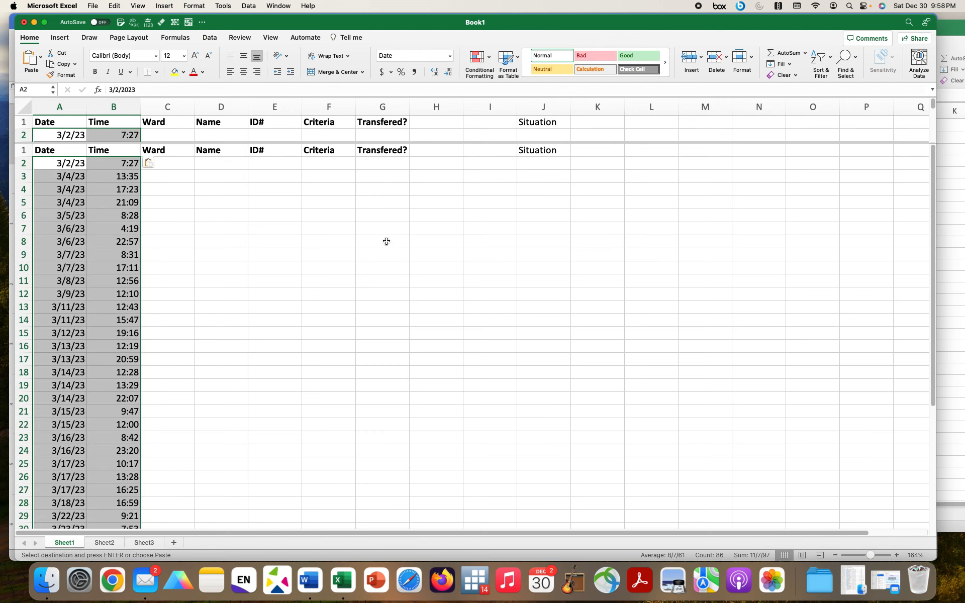
# - Try to copy the DEPT entries in E7:E49 of Demo book into Book1's Ward column at cell C2
pyautogui.click(950, 357)
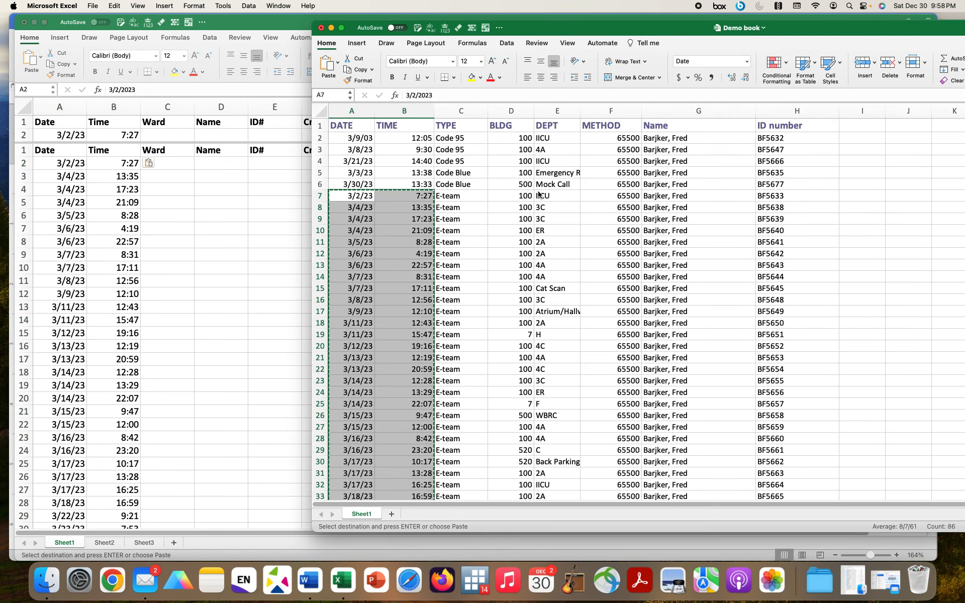
pyautogui.moveTo(538, 194); pyautogui.dragTo(543, 512)
pyautogui.press('super+c')
pyautogui.scroll(5, 355, 394)
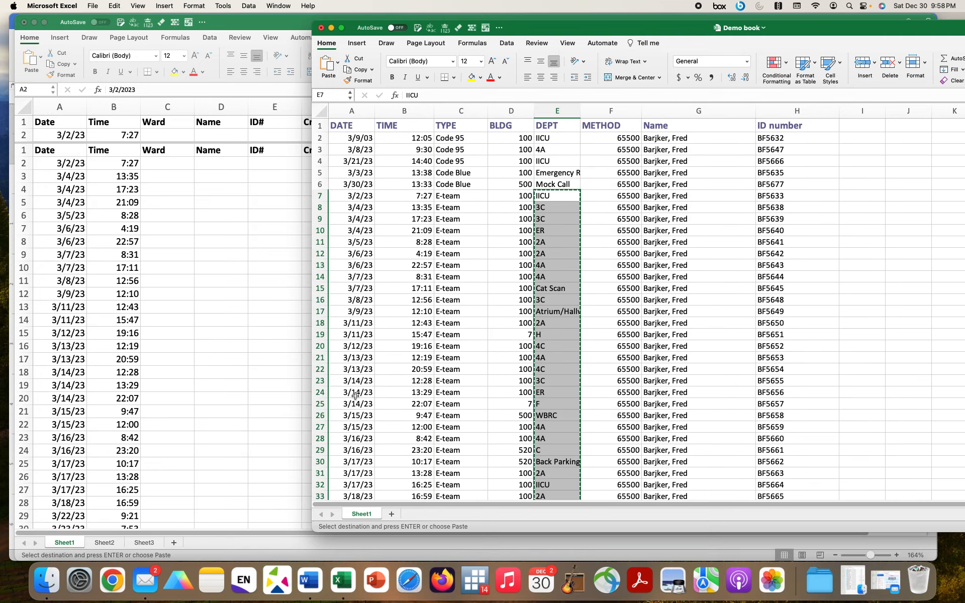
pyautogui.click(161, 168)
pyautogui.click(161, 168)
pyautogui.press('super+v')
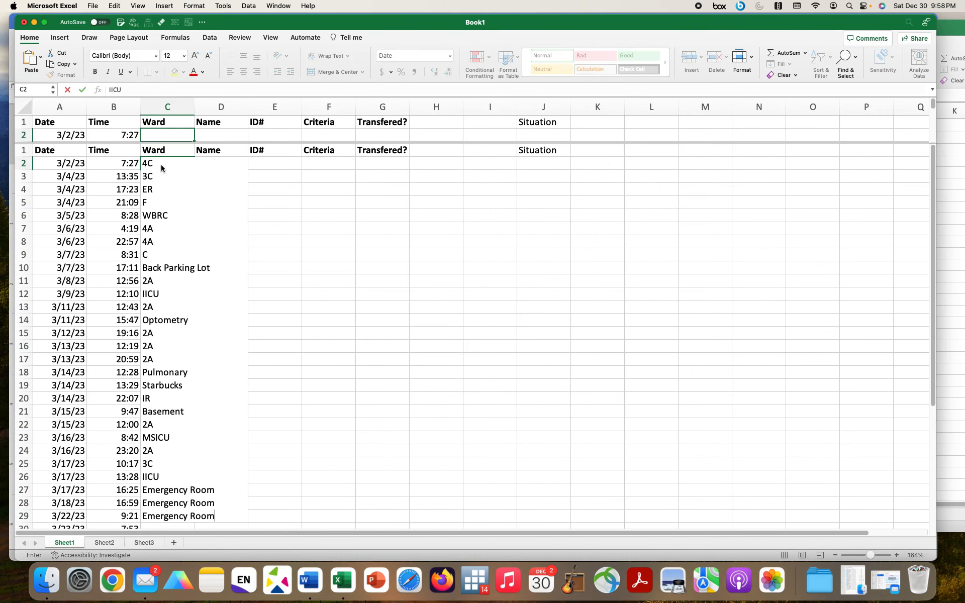
# - Copy the names and ID numbers from row 7 down in Demo book into Book1's Name and ID# columns, starting at D2
pyautogui.click(947, 250)
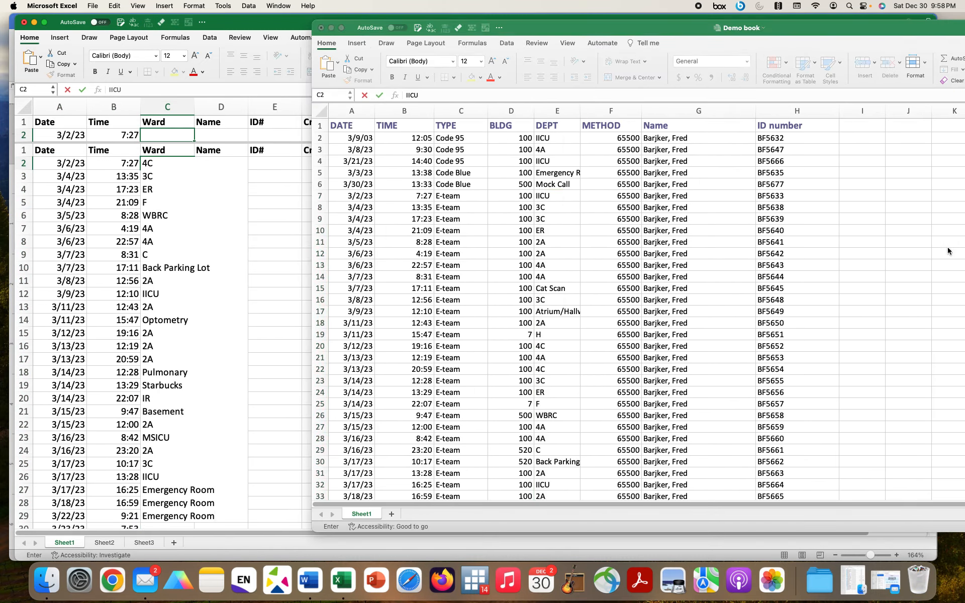
pyautogui.moveTo(659, 200); pyautogui.dragTo(768, 471)
pyautogui.press('super+c')
pyautogui.click(252, 188)
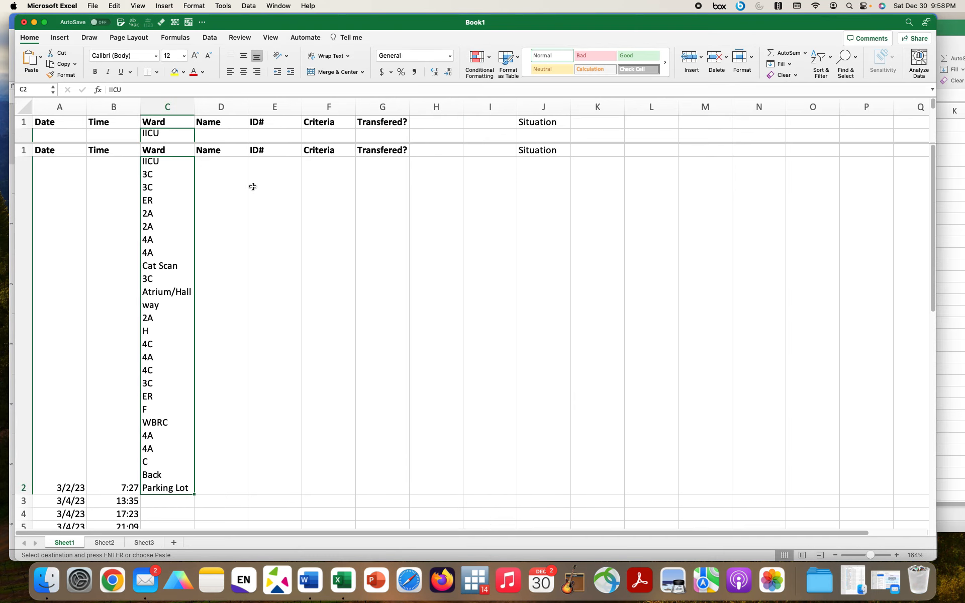
pyautogui.click(212, 164)
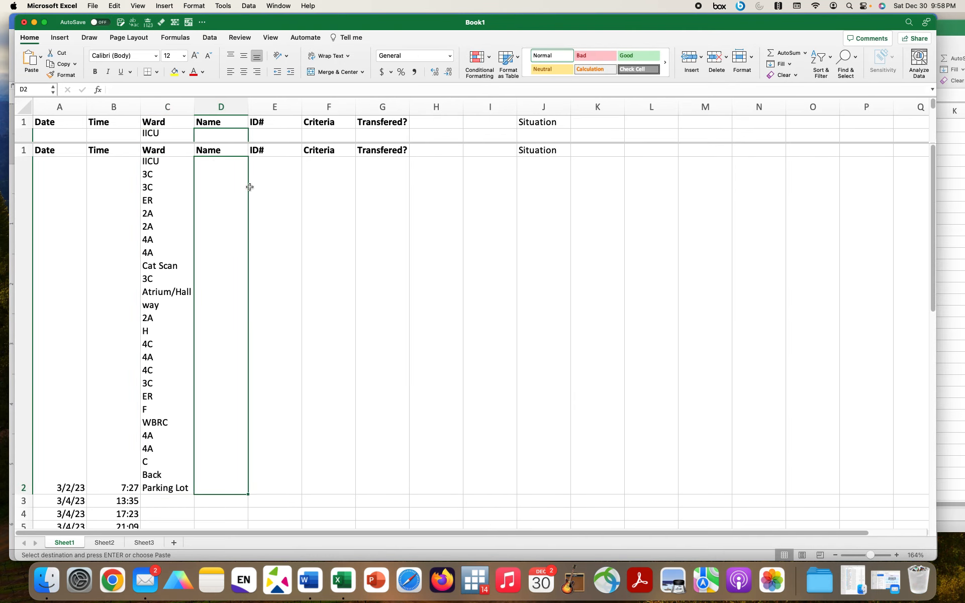
pyautogui.press('super+v')
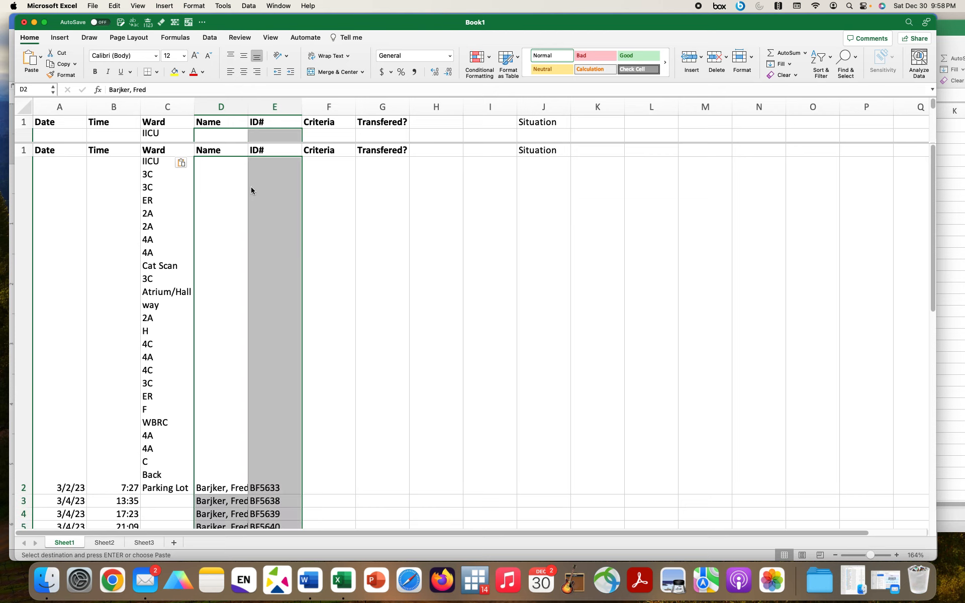
# - Undo the paste of the department list into the single Ward cell C2
pyautogui.click(166, 185)
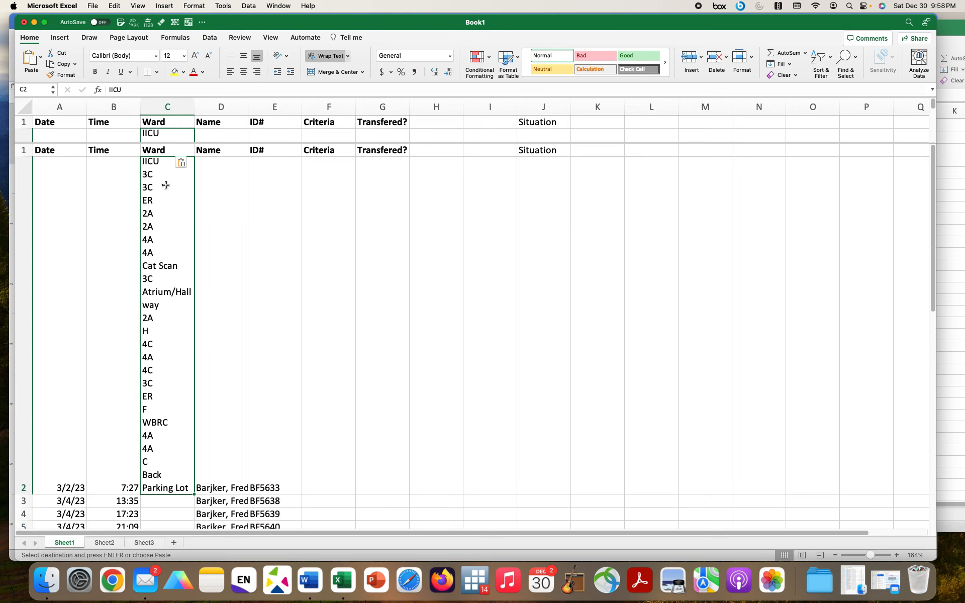
pyautogui.press('super+z')
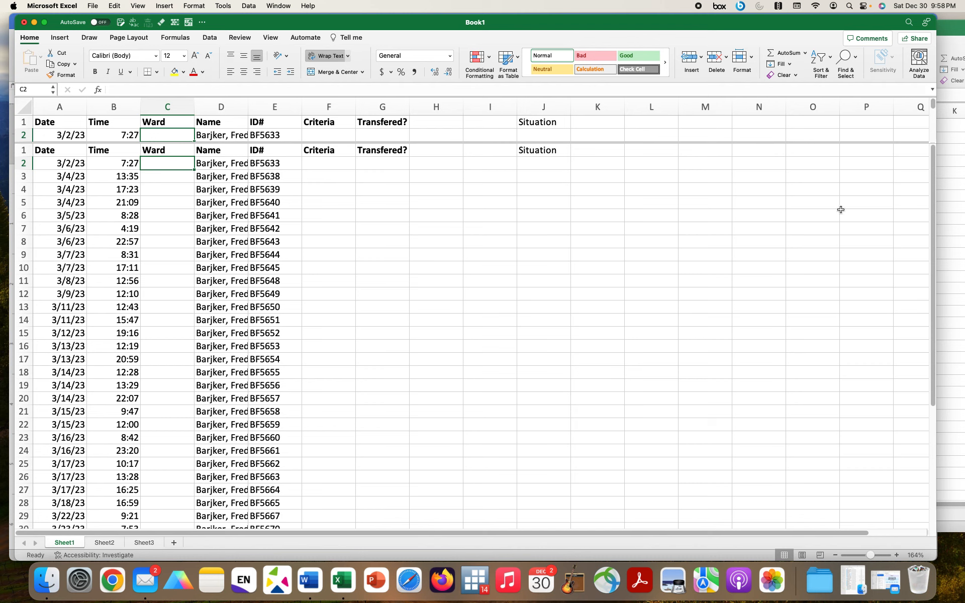
# - Copy the DEPT entries in E7:E49 of Demo book into Book1's Ward column, starting at cell C2
pyautogui.press('super+grave')
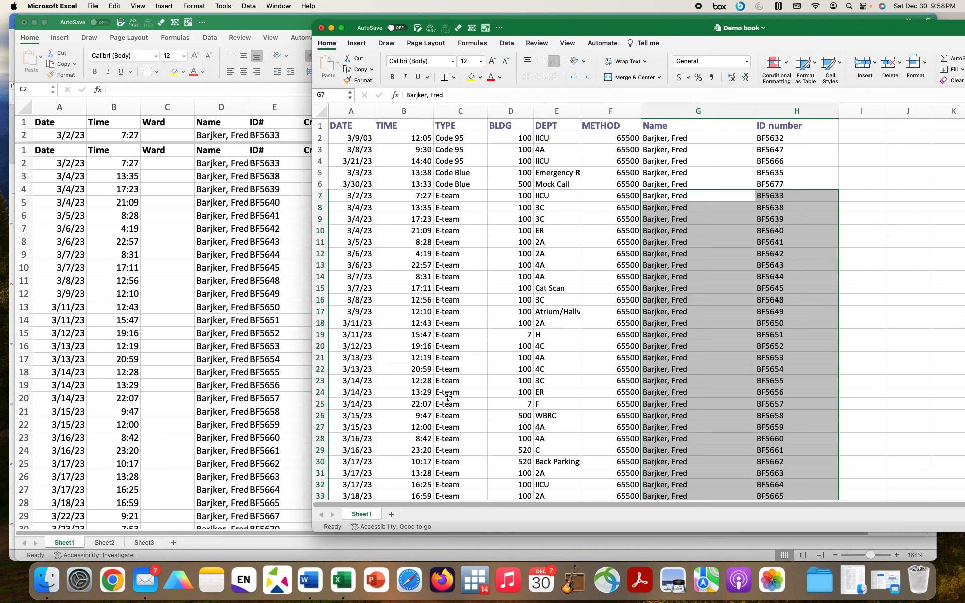
pyautogui.click(544, 140)
pyautogui.moveTo(544, 140); pyautogui.dragTo(551, 474)
pyautogui.scroll(6, 540, 301)
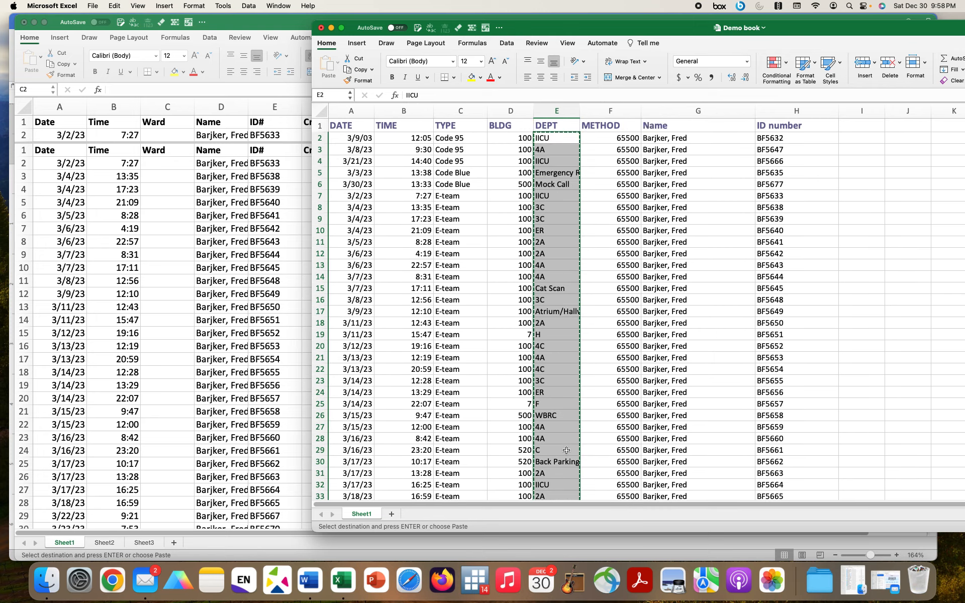
pyautogui.press('cmd+c')
pyautogui.moveTo(542, 196); pyautogui.dragTo(551, 473)
pyautogui.press('cmd+c')
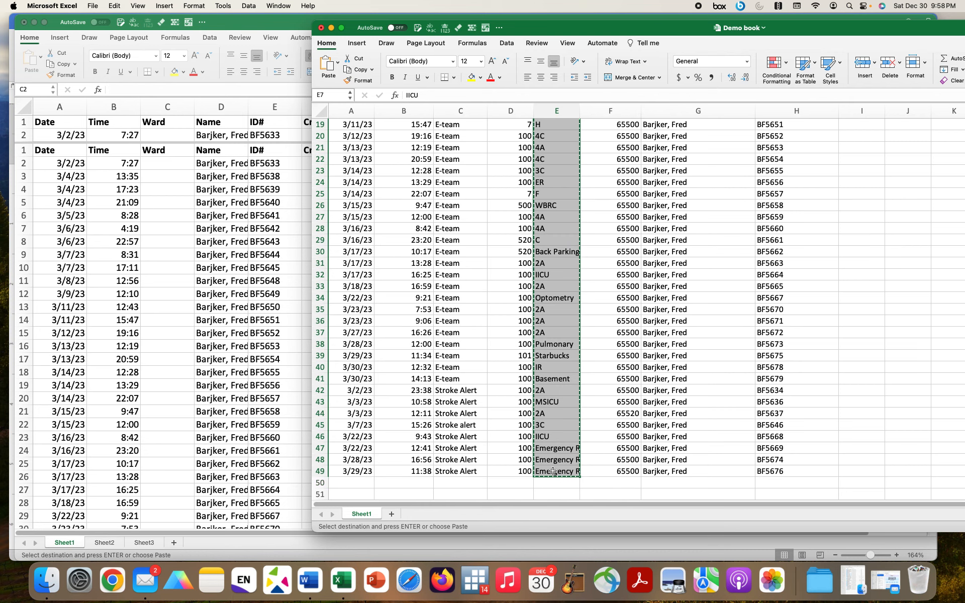
pyautogui.scroll(6, 402, 352)
pyautogui.click(185, 185)
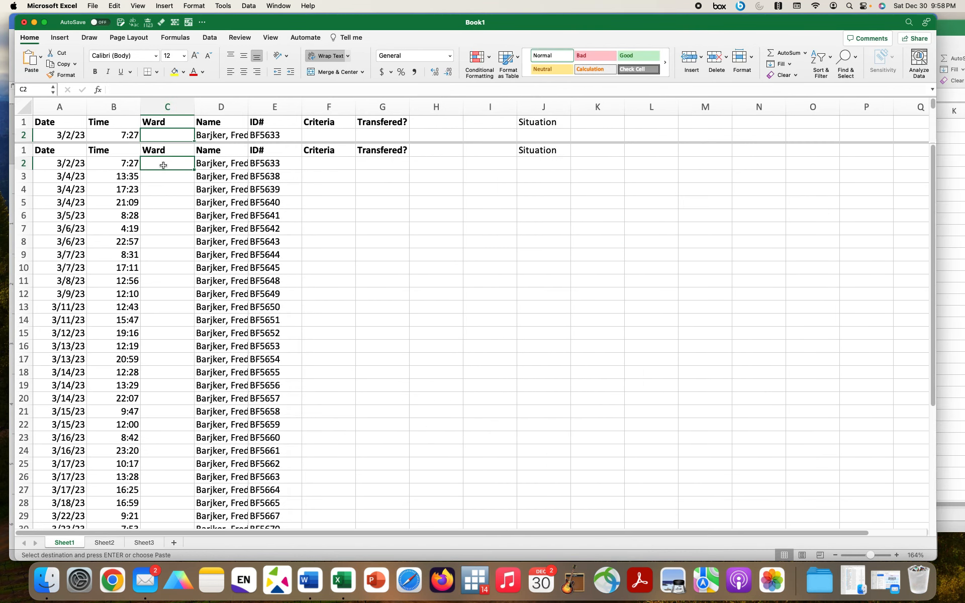
pyautogui.click(165, 188)
pyautogui.click(163, 165)
pyautogui.press('cmd+v')
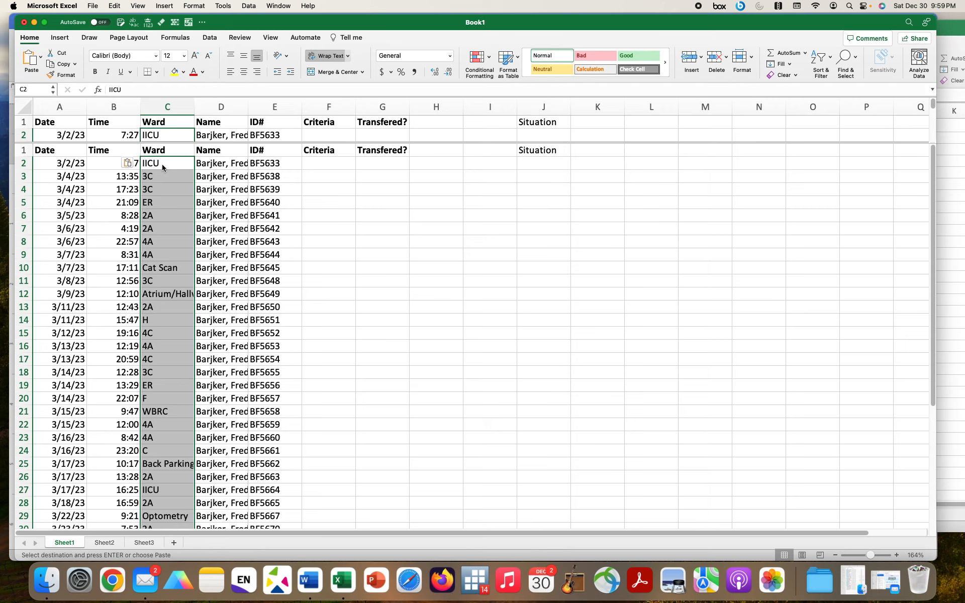
# - Widen the Name column in Book1 so the full names fit inside their cells
pyautogui.click(328, 188)
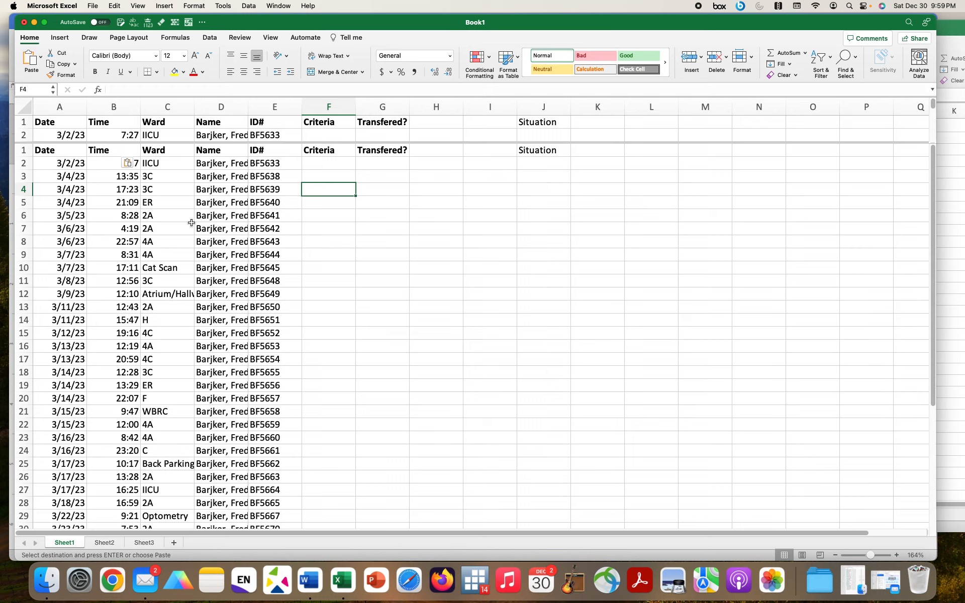
pyautogui.moveTo(248, 107); pyautogui.dragTo(313, 109)
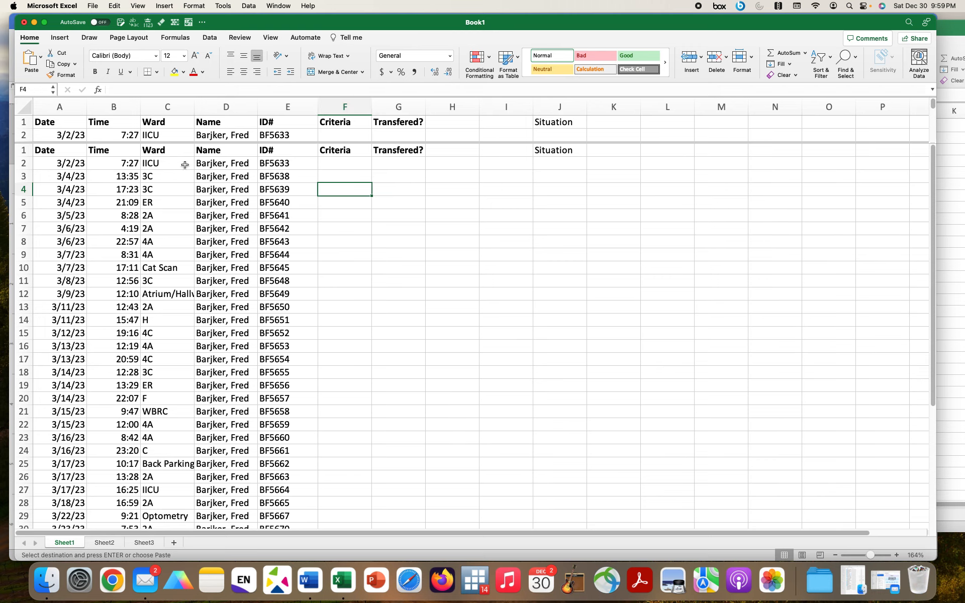
pyautogui.click(114, 6)
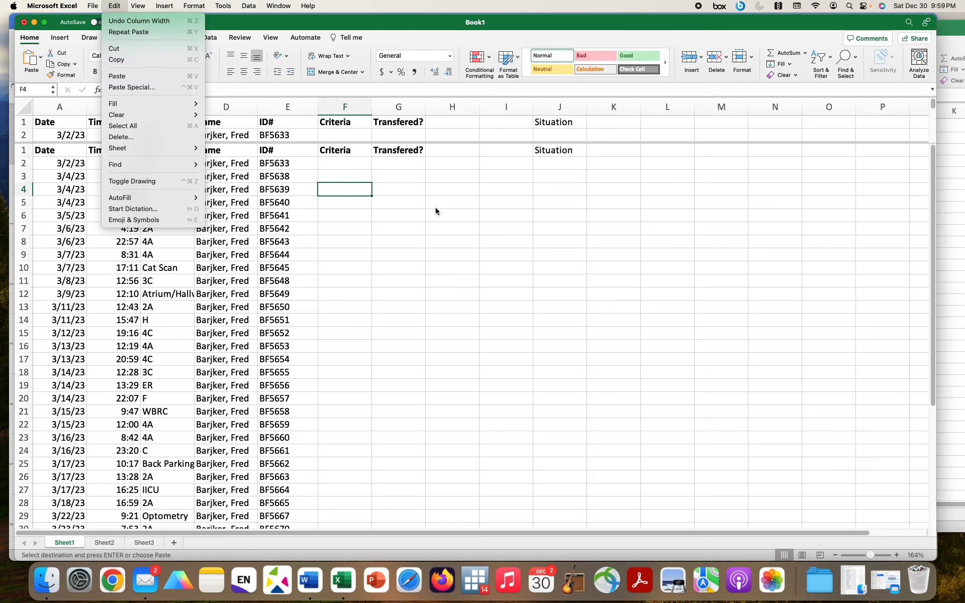
pyautogui.click(543, 242)
# - Fill the Criteria column from F2 to F6 with Neuro, HR, BP, Neuro and Resp
pyautogui.click(337, 166)
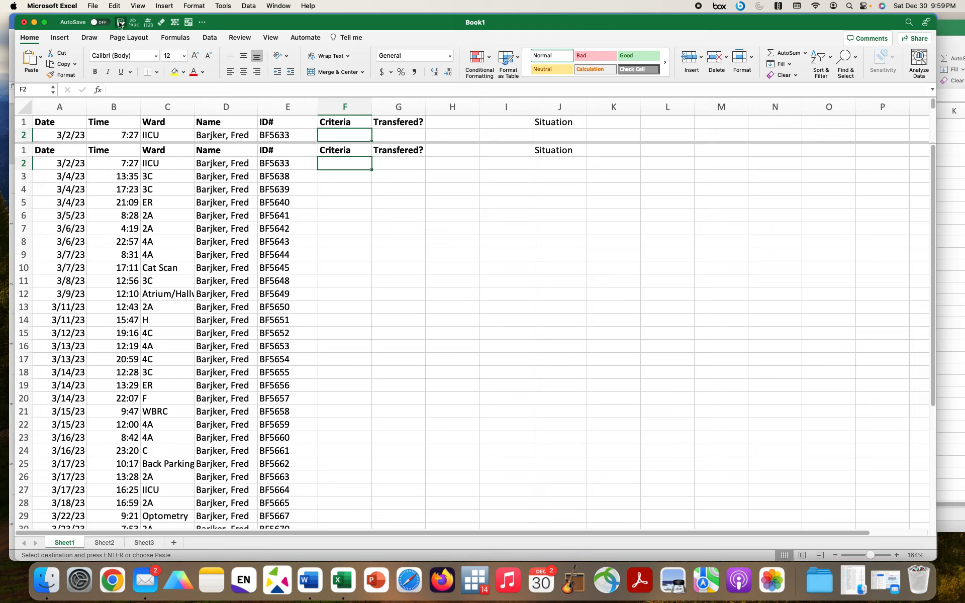
pyautogui.click(113, 7)
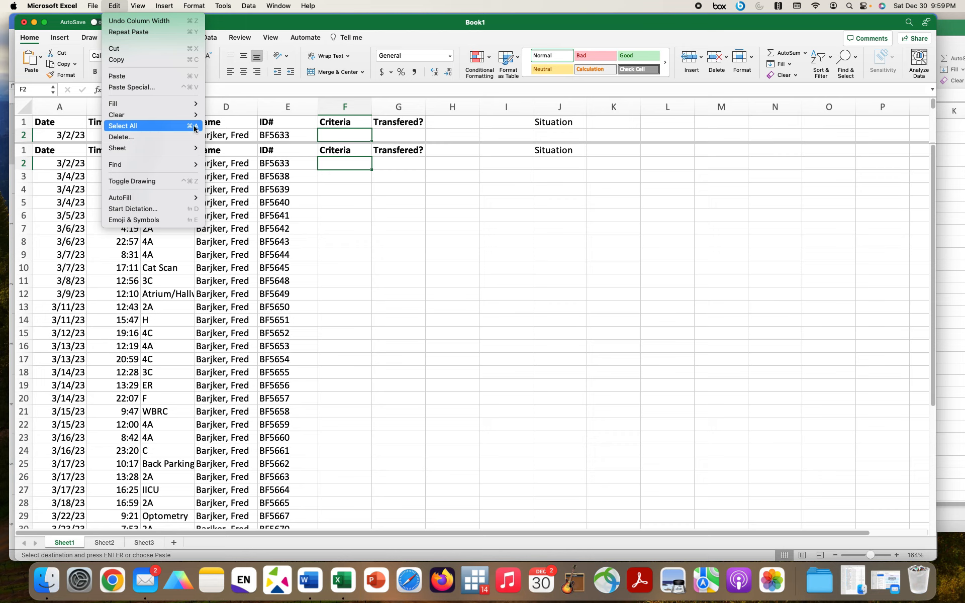
pyautogui.click(389, 265)
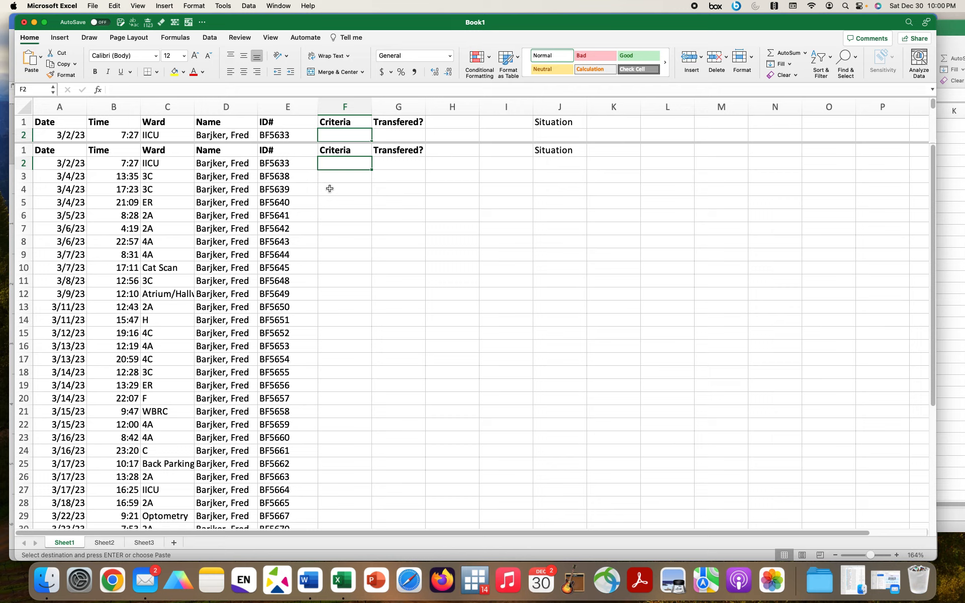
pyautogui.write('Neuro')
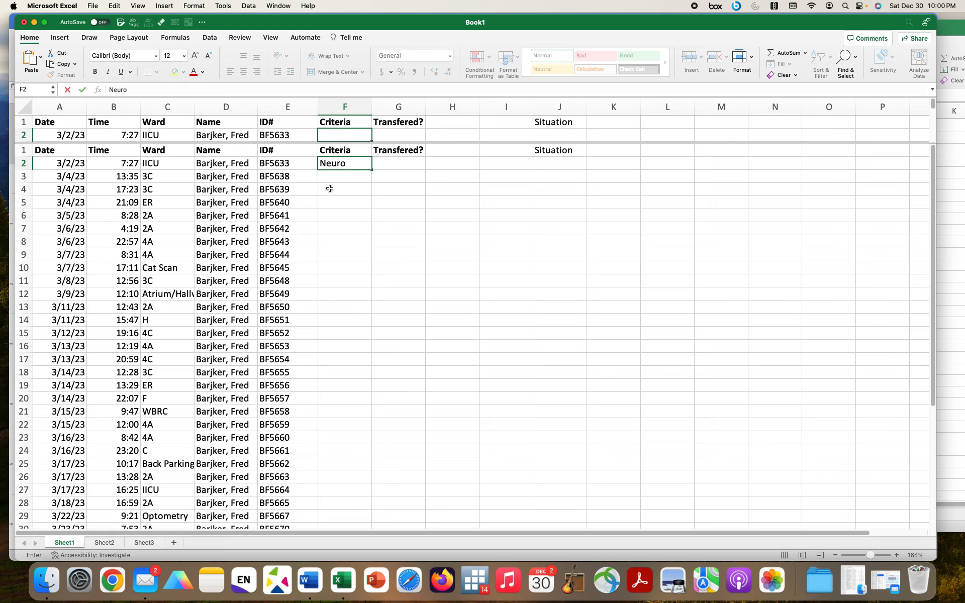
pyautogui.press('Return')
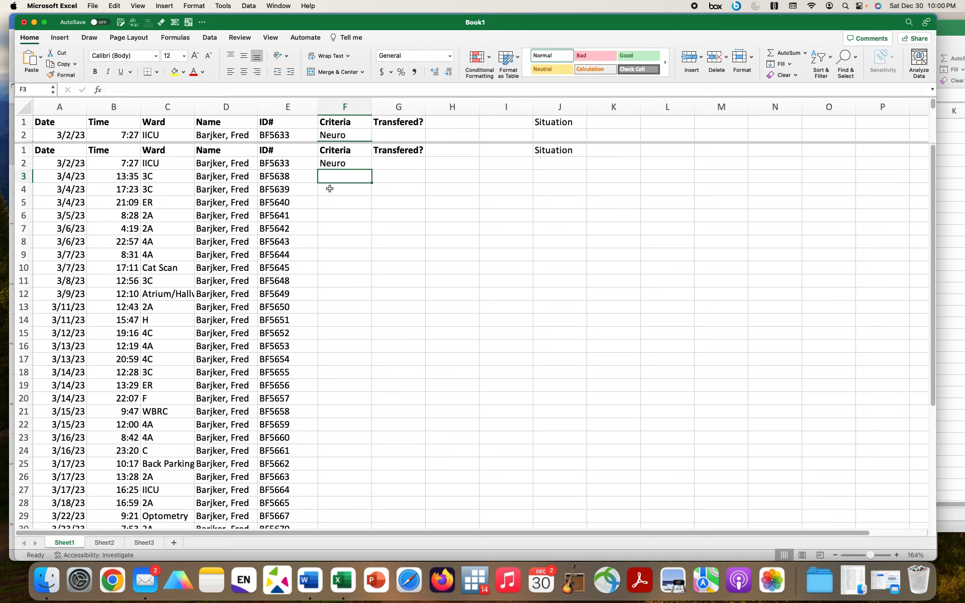
pyautogui.write('HR')
pyautogui.press('Return')
pyautogui.write('BF')
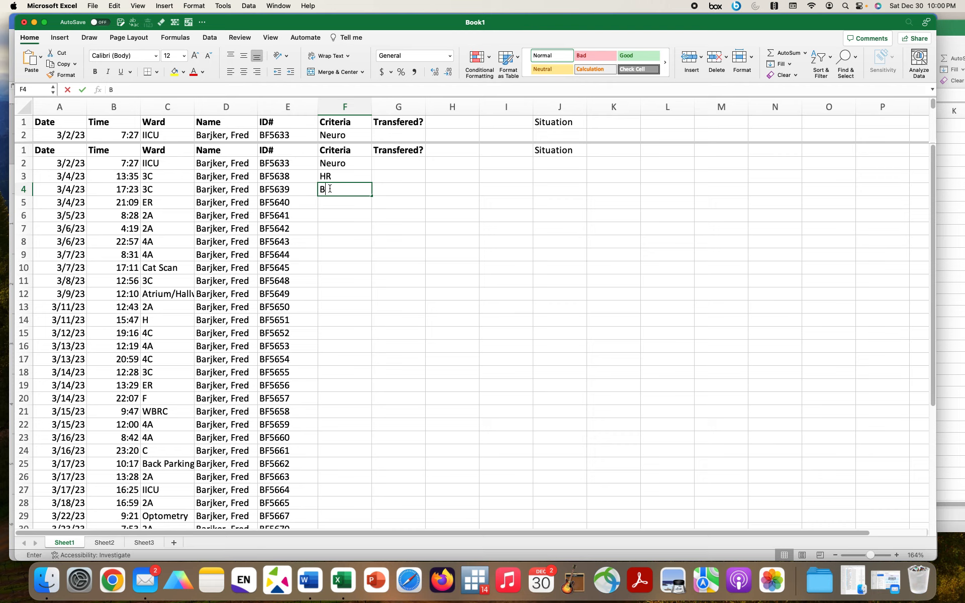
pyautogui.press('Return')
pyautogui.write('Neuro')
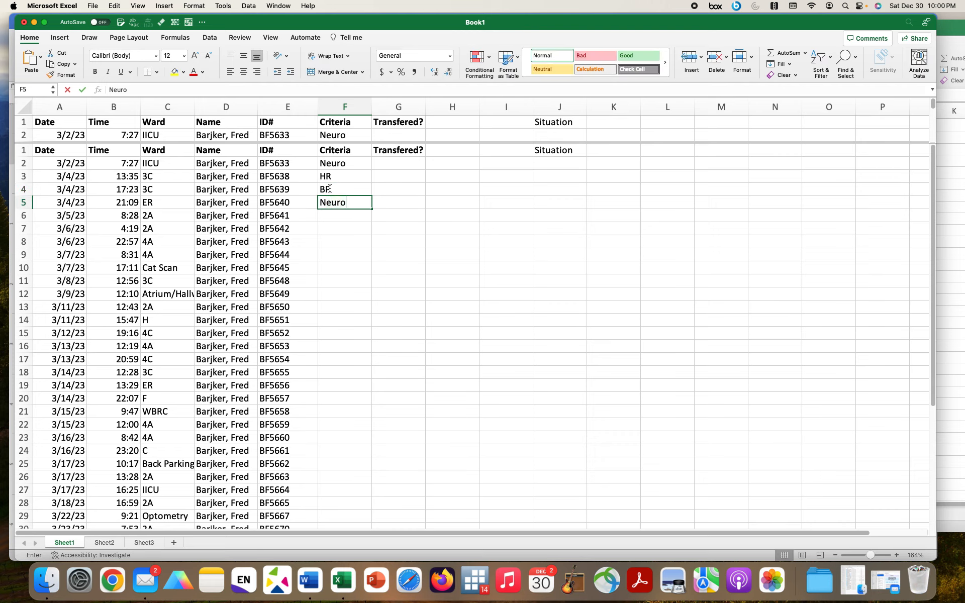
pyautogui.press('Return')
pyautogui.write('Resp')
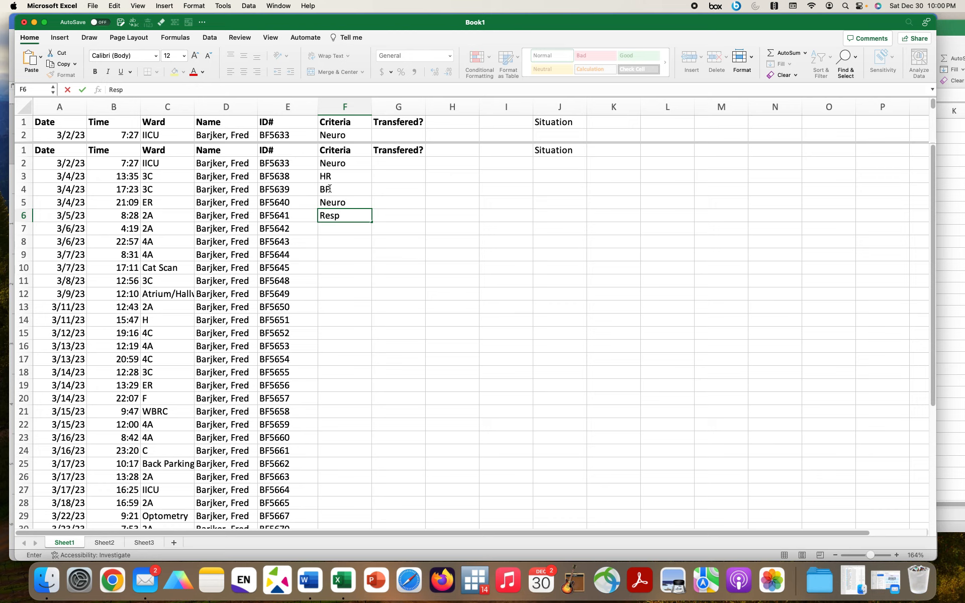
# - Fill the Transfered? column with 0 in G2 and 1 in each cell from G3 to G7
pyautogui.click(392, 161)
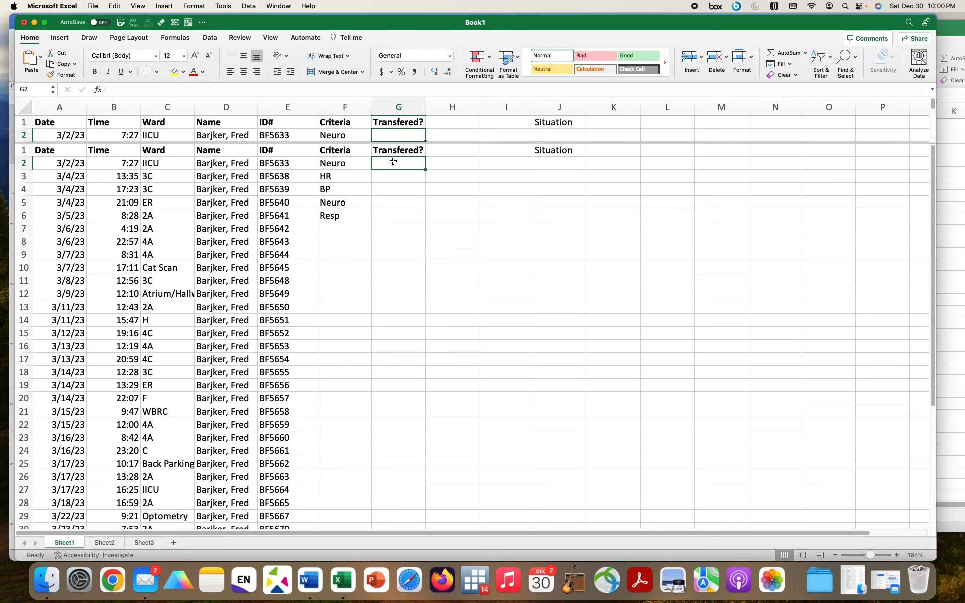
pyautogui.write('0')
pyautogui.press('Return')
pyautogui.write('1')
pyautogui.press('Return')
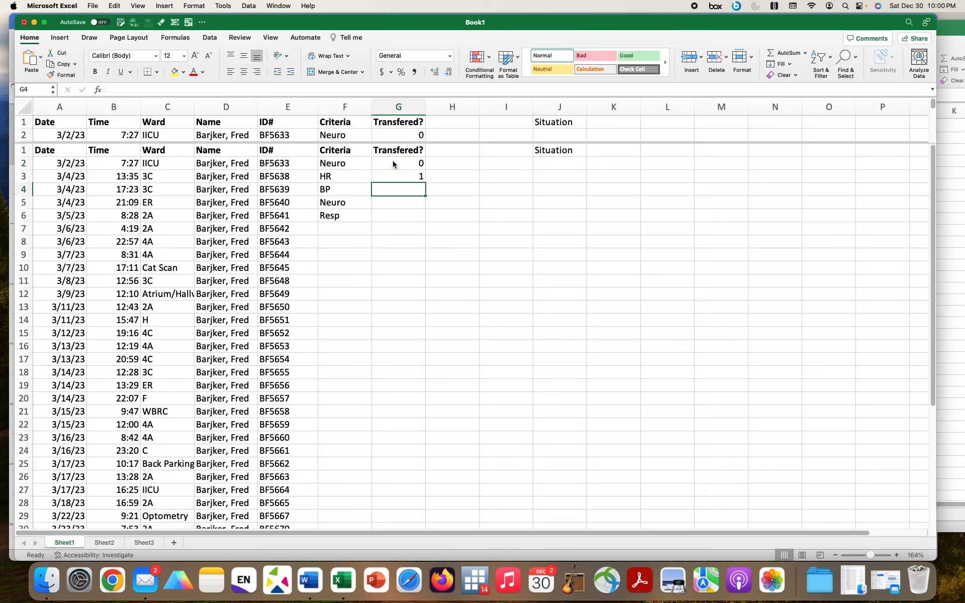
pyautogui.write('1')
pyautogui.press('Return')
pyautogui.write('1')
pyautogui.press('Return')
pyautogui.write('1')
pyautogui.press('Return')
pyautogui.write('1')
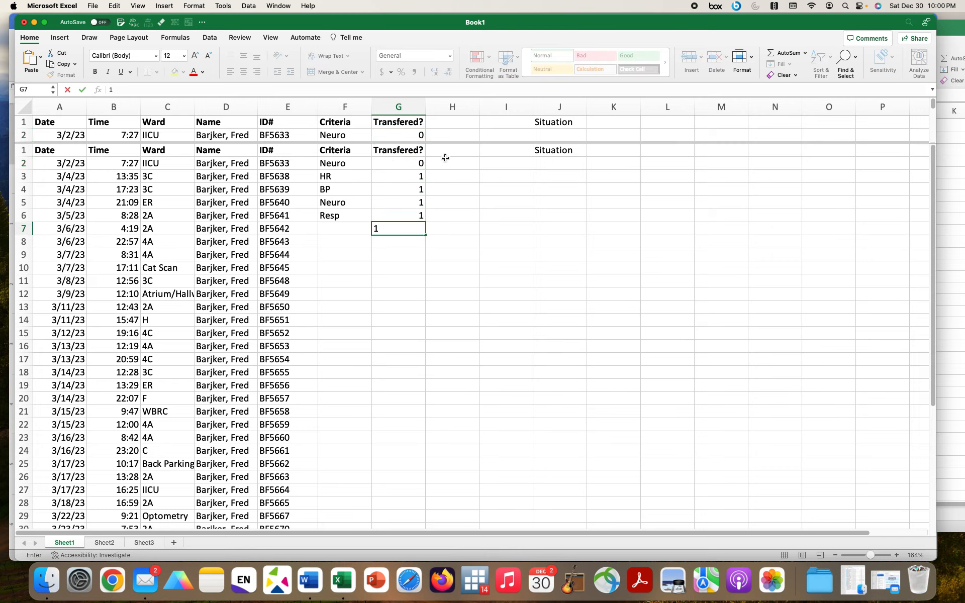
# - Fill the Situation column from J2 to J6 with Suspected CVA, Sinus tach, SOS, Delirious and Desat
pyautogui.click(542, 161)
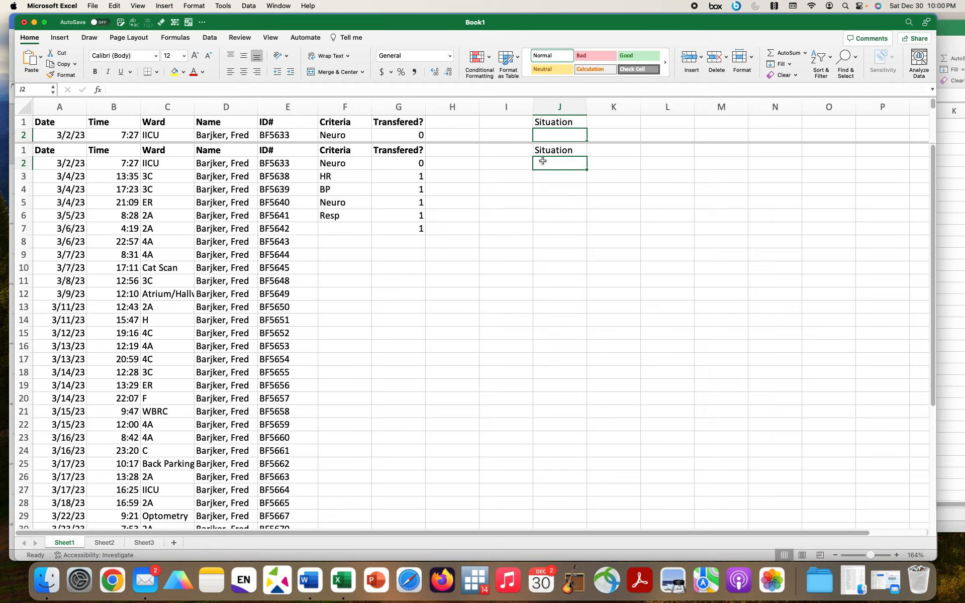
pyautogui.write('Suspec')
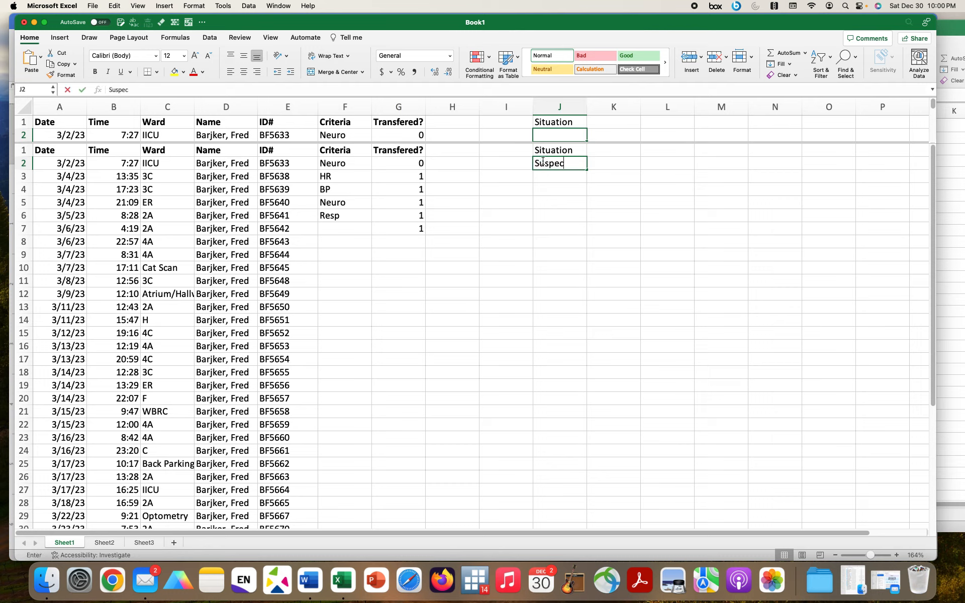
pyautogui.write('ted CVA')
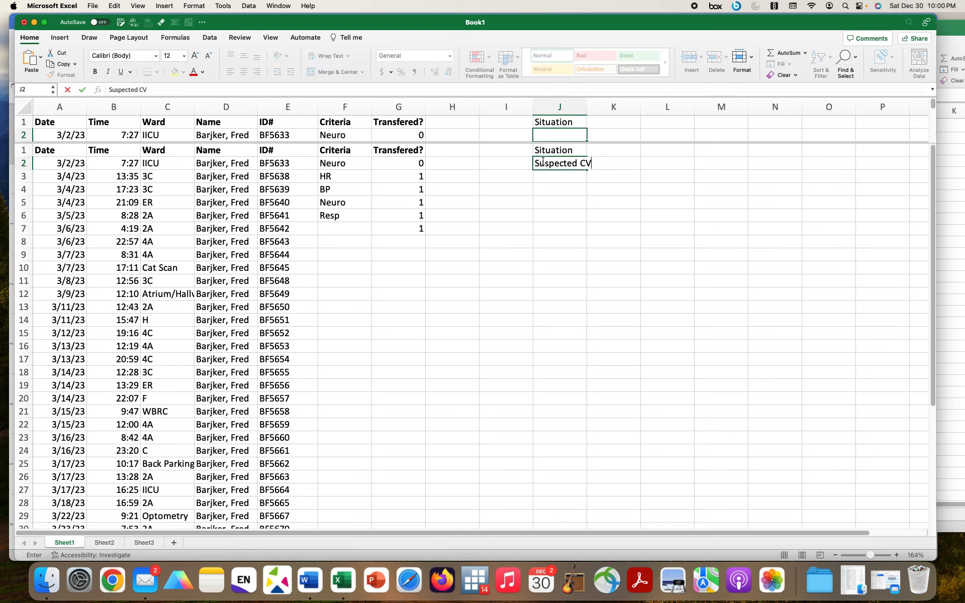
pyautogui.press('Return')
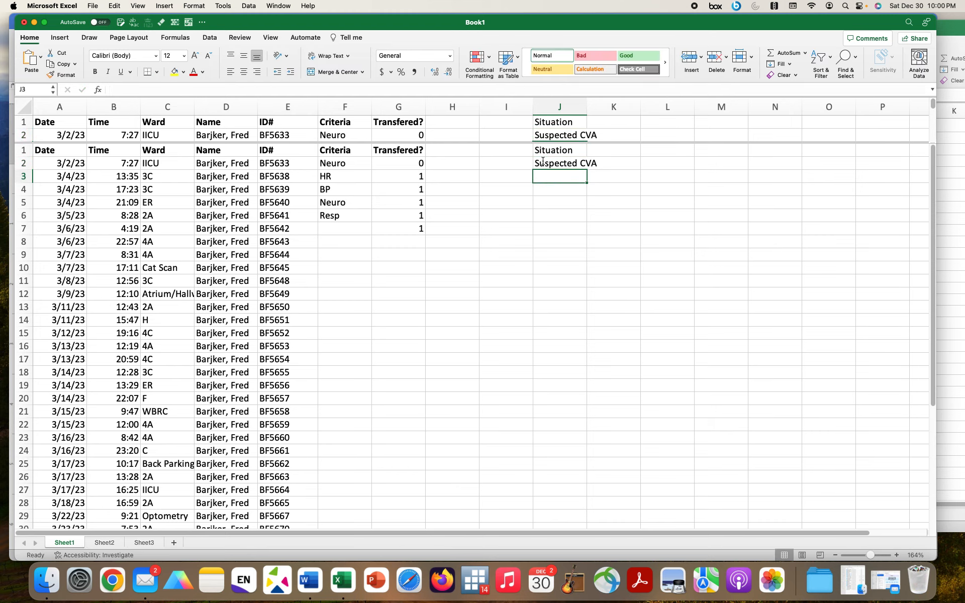
pyautogui.write('Sinus ')
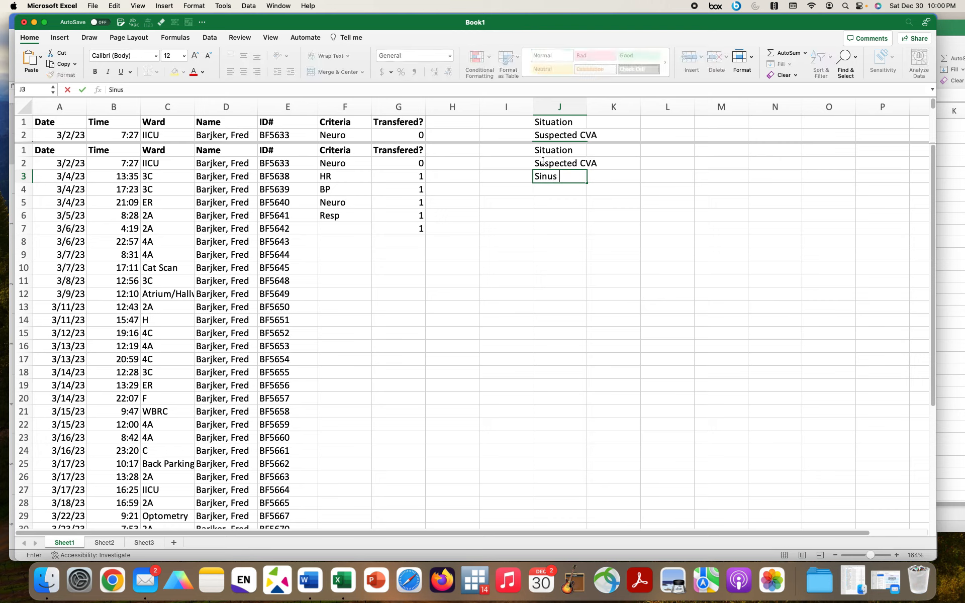
pyautogui.write('tach')
pyautogui.press('Return')
pyautogui.write('S')
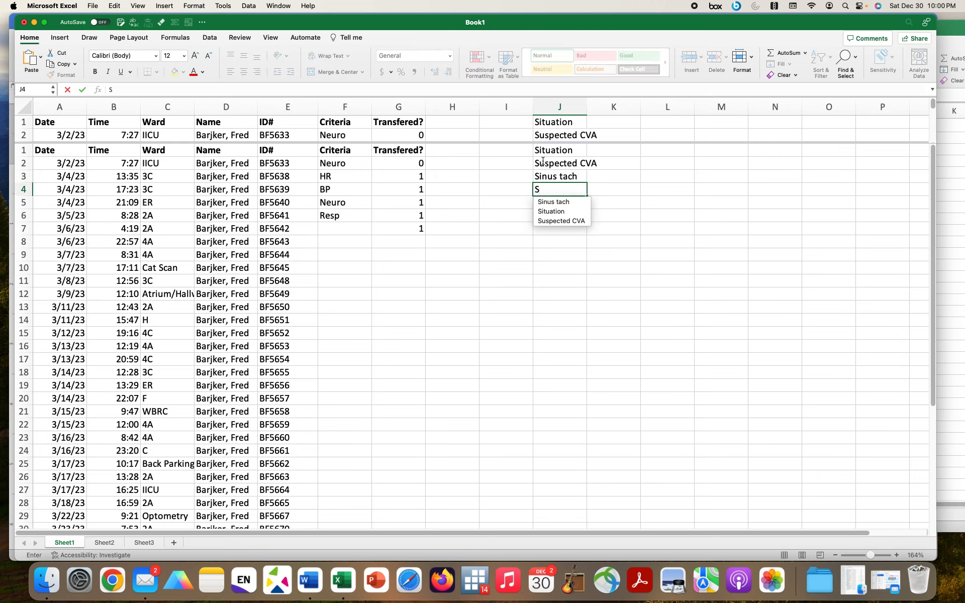
pyautogui.write('OS')
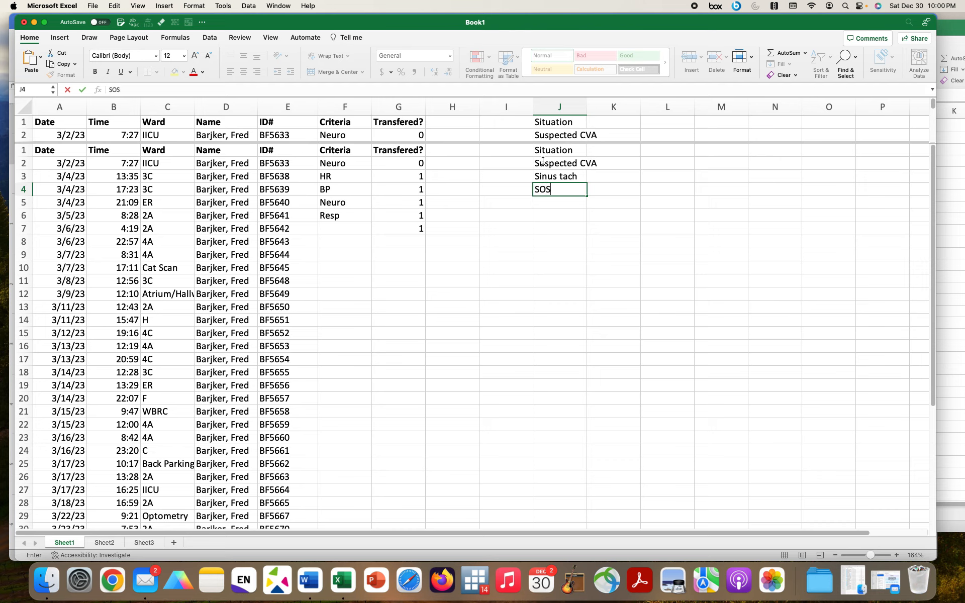
pyautogui.click(540, 202)
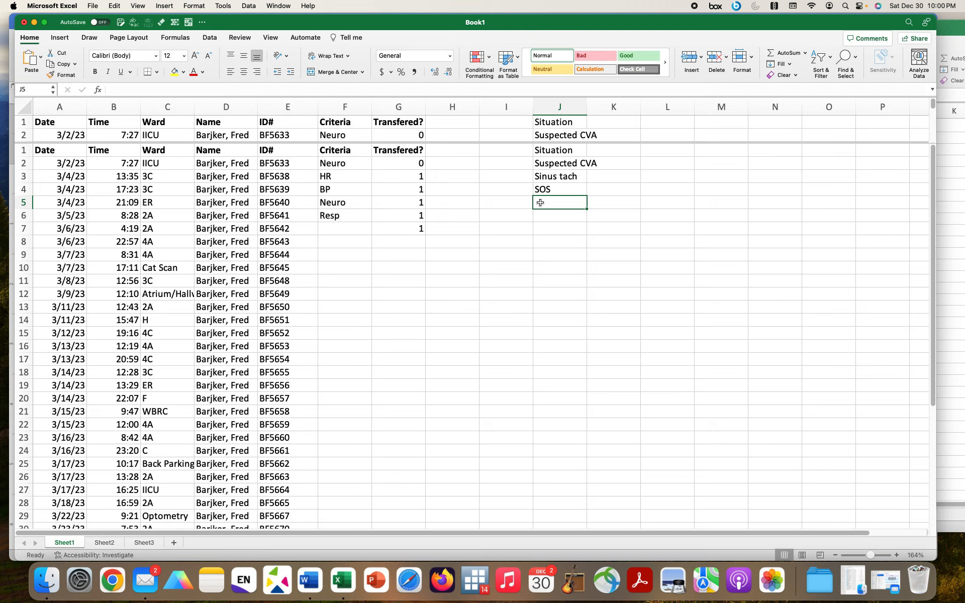
pyautogui.write('Delirious')
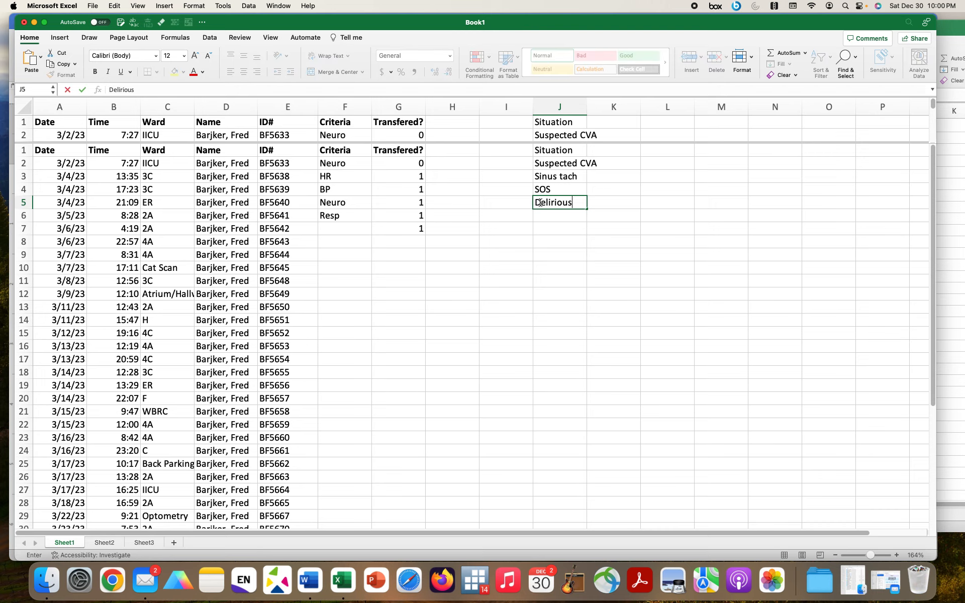
pyautogui.click(547, 218)
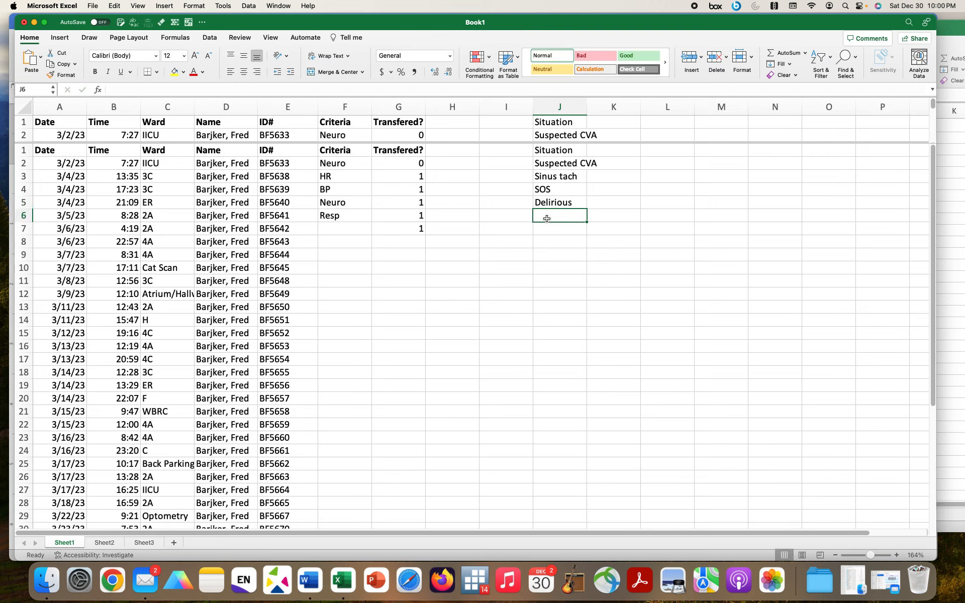
pyautogui.write('Desat')
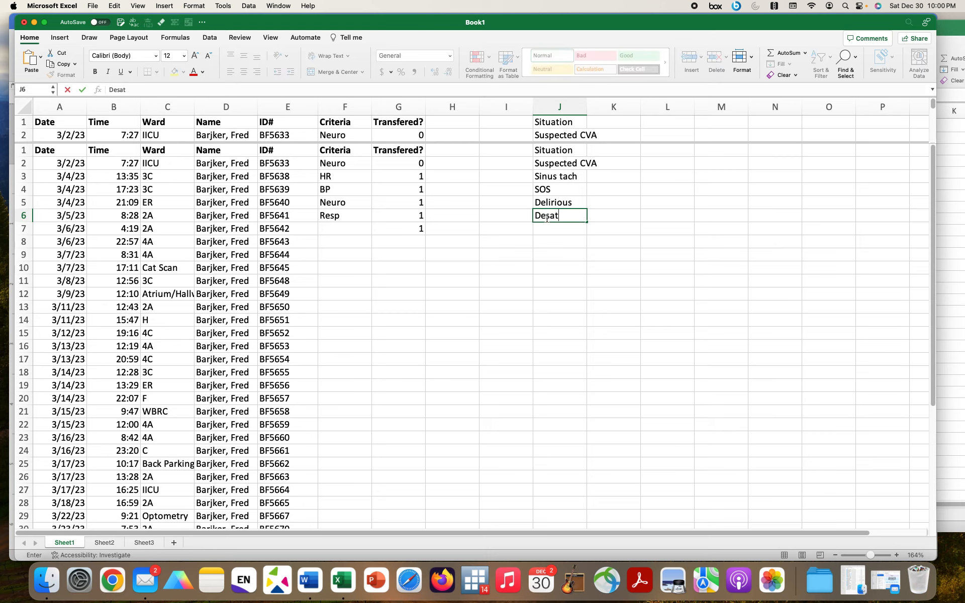
pyautogui.click(548, 248)
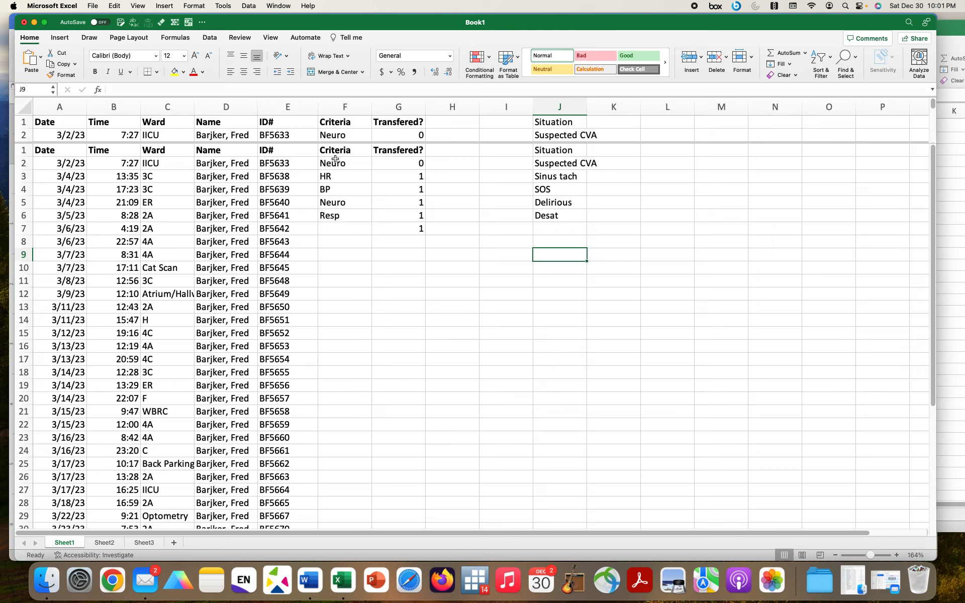
# - Enter CP in the Criteria column at cell F7
pyautogui.moveTo(335, 160); pyautogui.dragTo(333, 215)
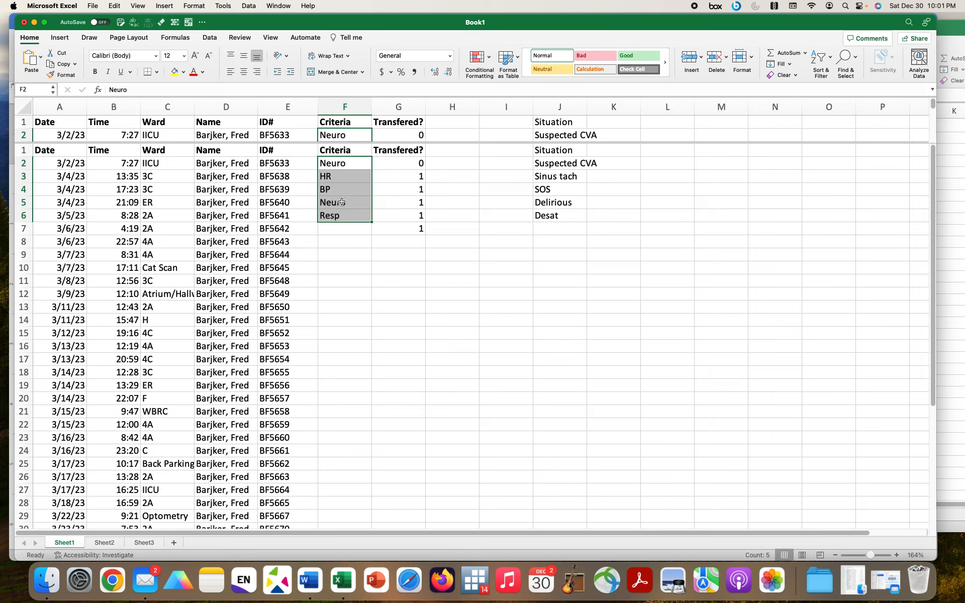
pyautogui.click(343, 227)
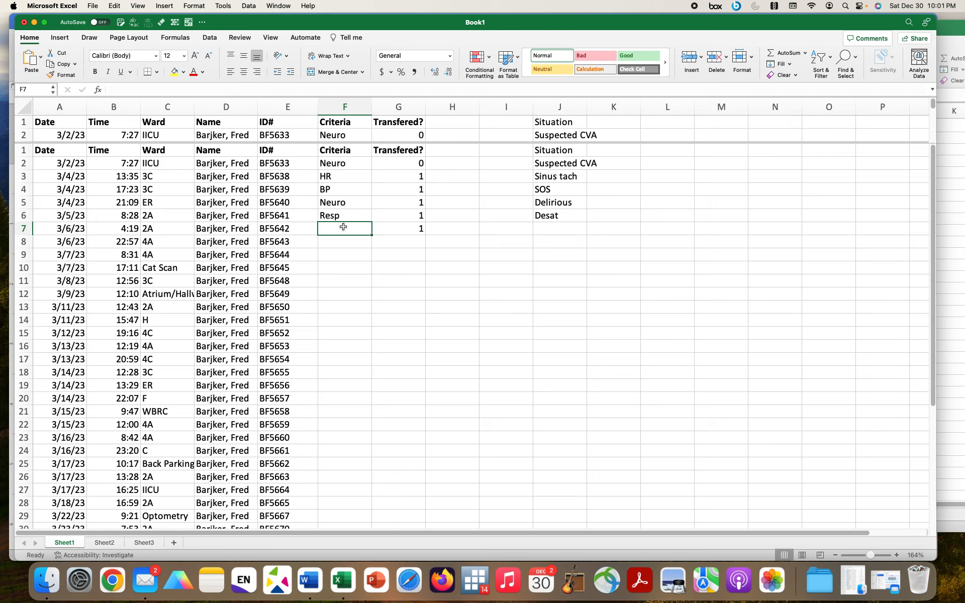
pyautogui.write('C')
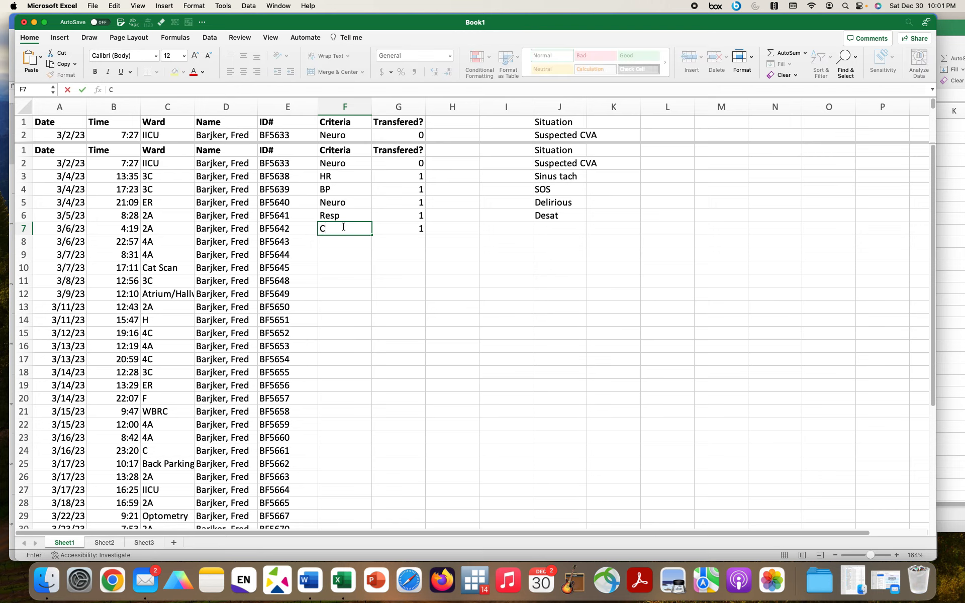
pyautogui.write('P')
pyautogui.press('Return')
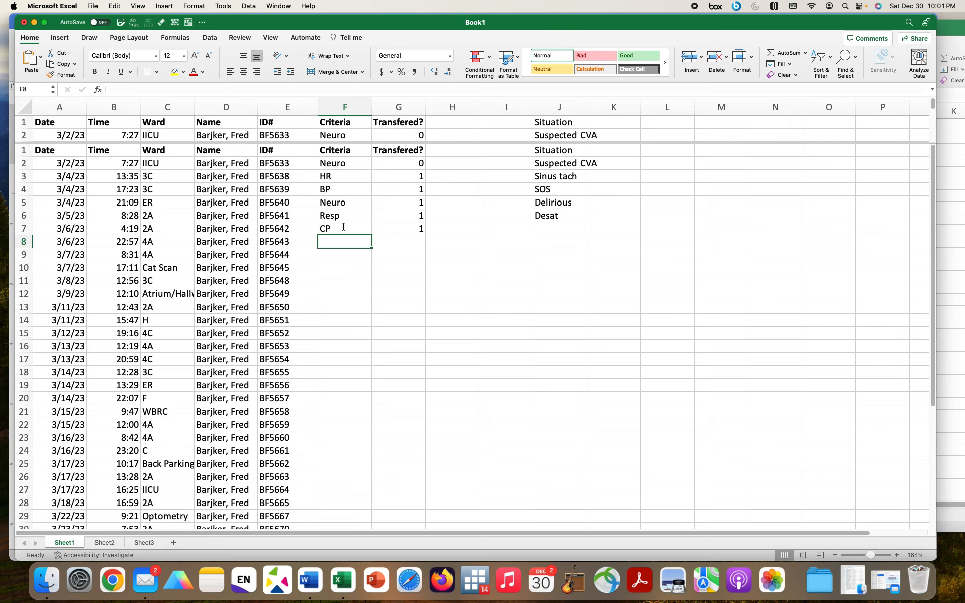
# - Enter BLeed in F8 and Concern in F9 of the Criteria column
pyautogui.write('BLeed')
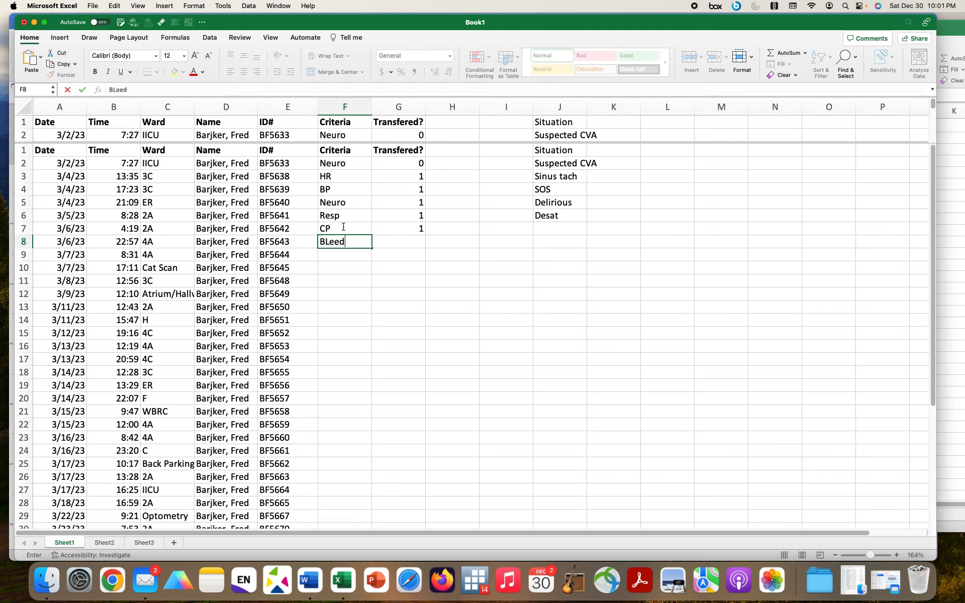
pyautogui.press('Return')
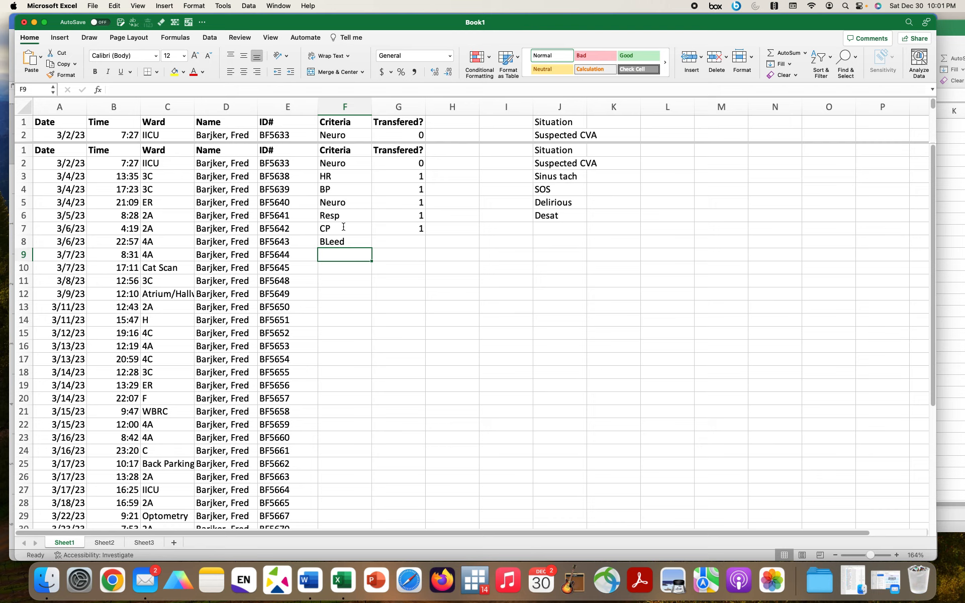
pyautogui.write('Concern')
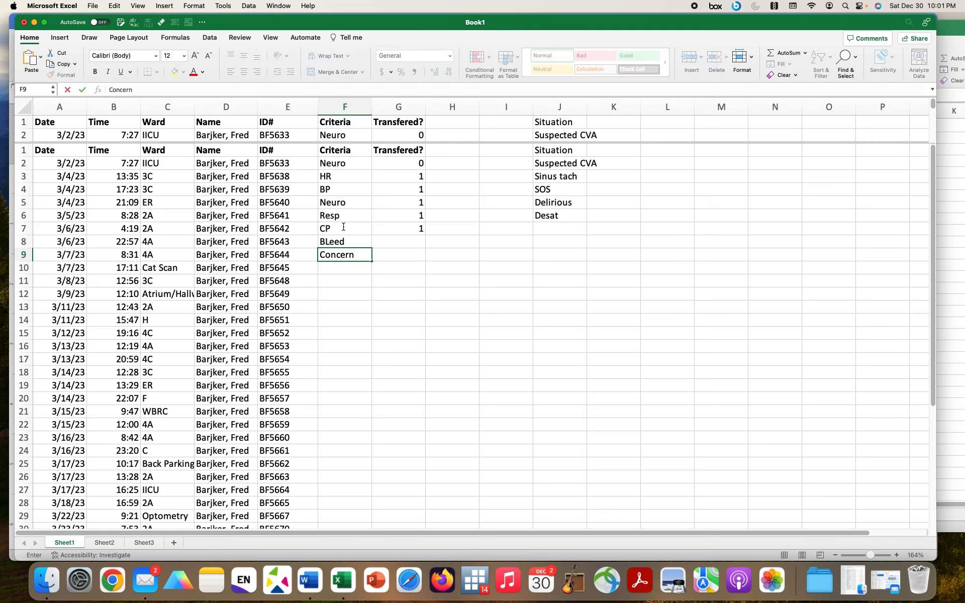
pyautogui.press('Return')
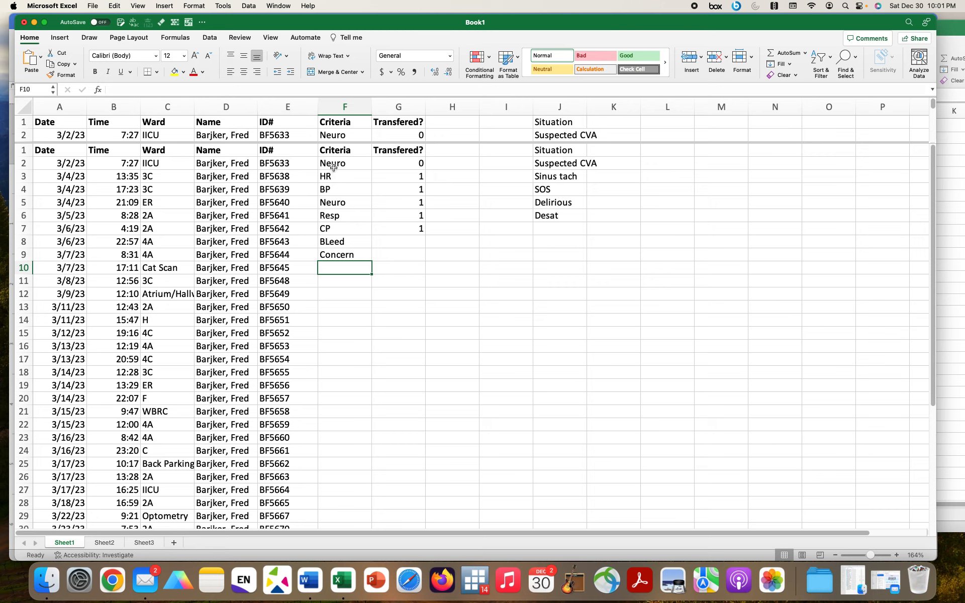
pyautogui.moveTo(333, 165); pyautogui.dragTo(333, 245)
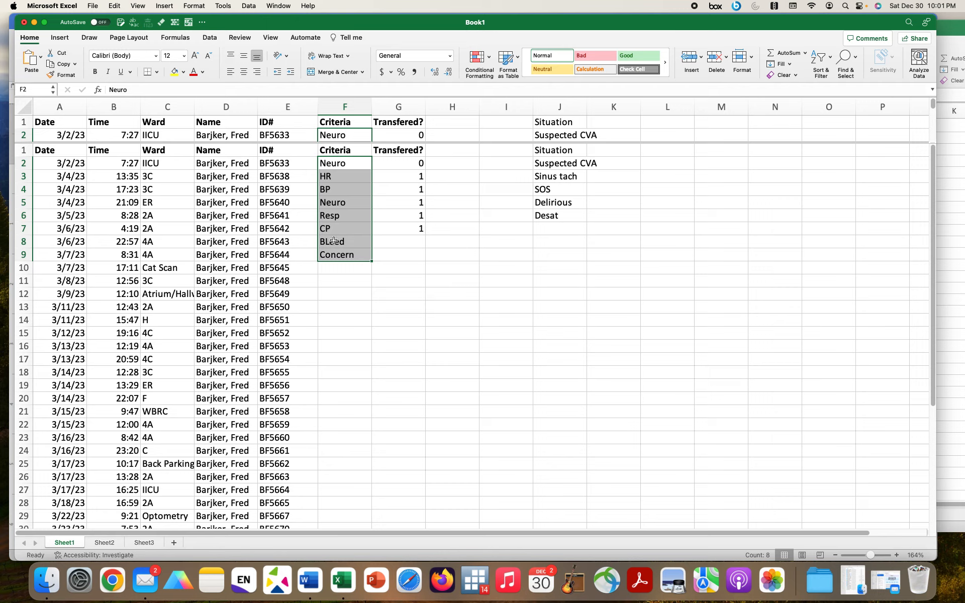
pyautogui.moveTo(543, 152); pyautogui.dragTo(544, 216)
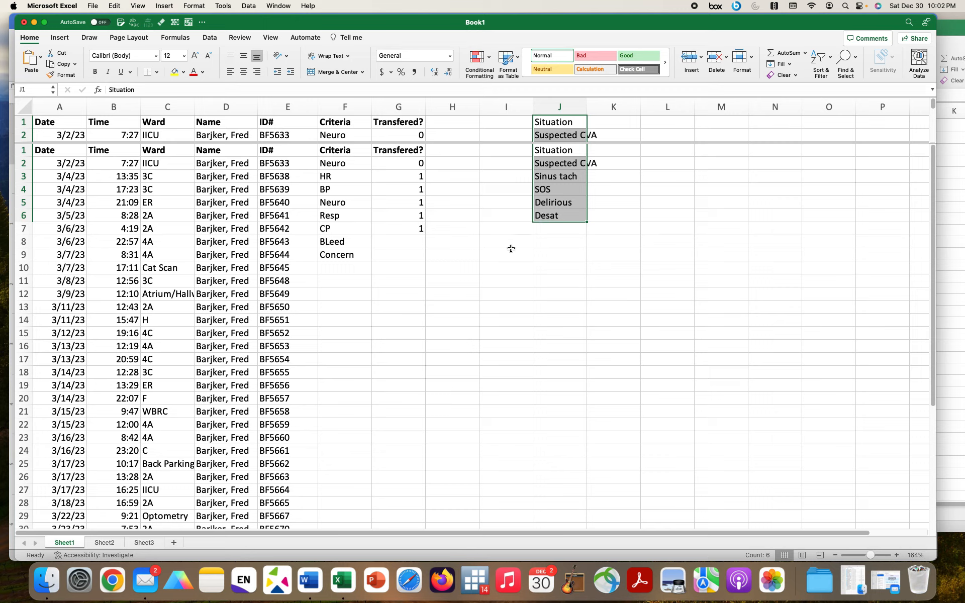
# - Enter 0 in the Transfered? column for the BLeed and Concern rows, cells G8 and G9
pyautogui.click(417, 242)
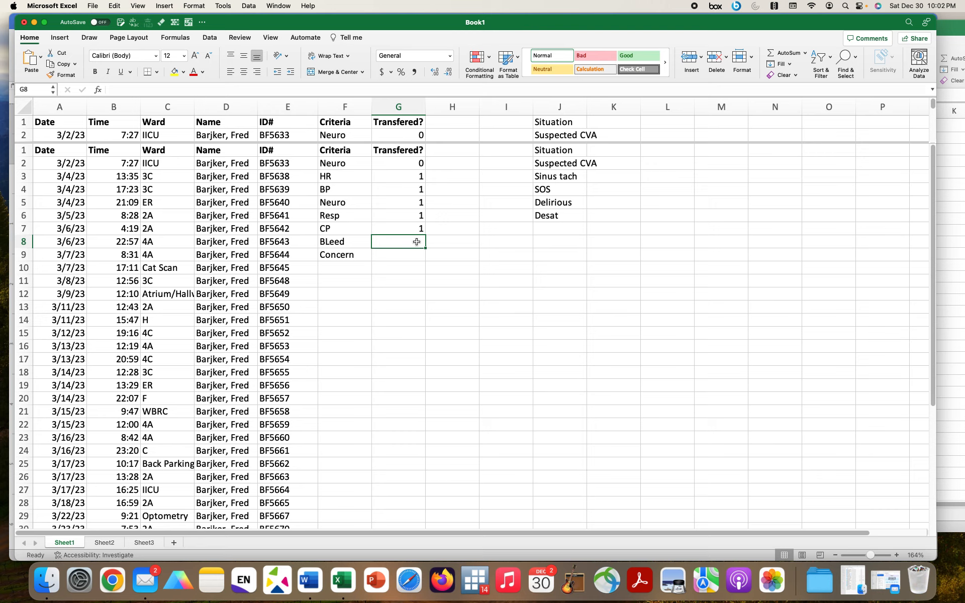
pyautogui.write('0')
pyautogui.press('Return')
pyautogui.write('0')
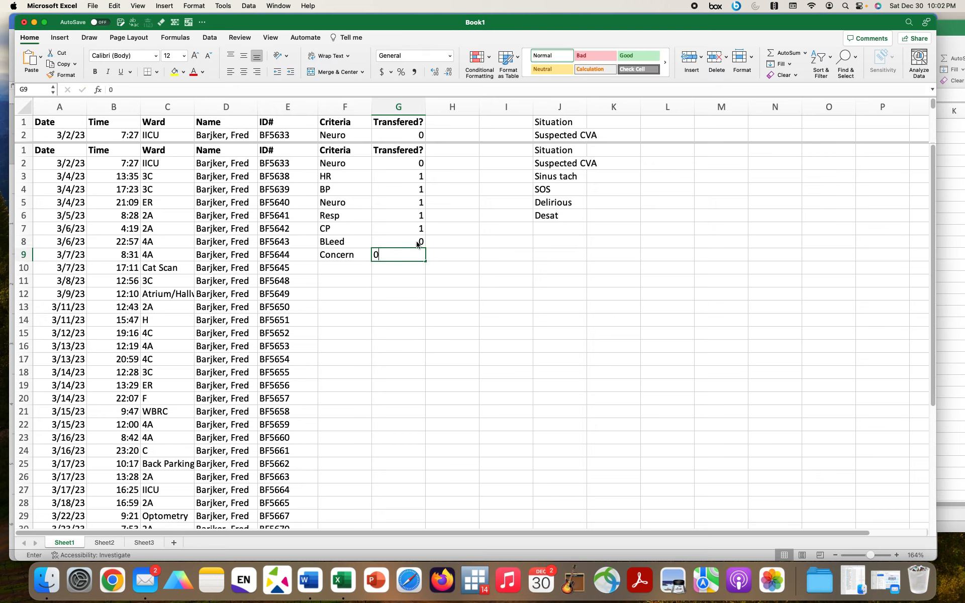
pyautogui.press('Return')
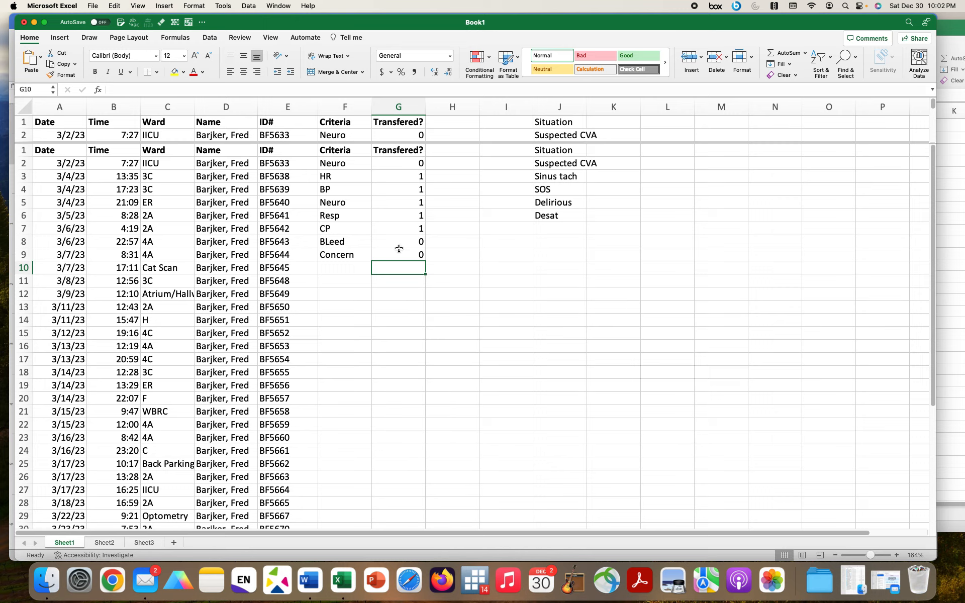
pyautogui.moveTo(404, 255); pyautogui.dragTo(409, 162)
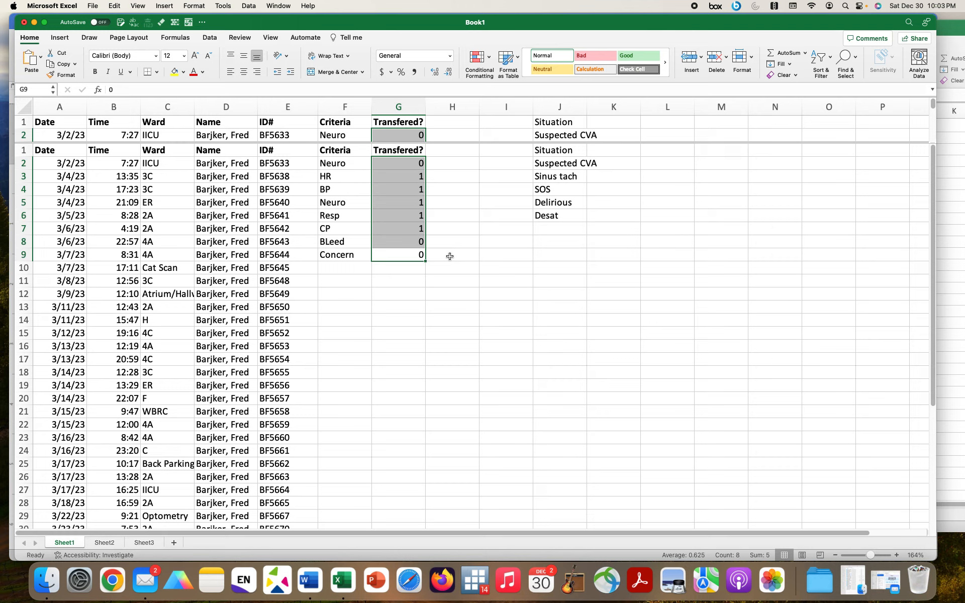
pyautogui.click(454, 289)
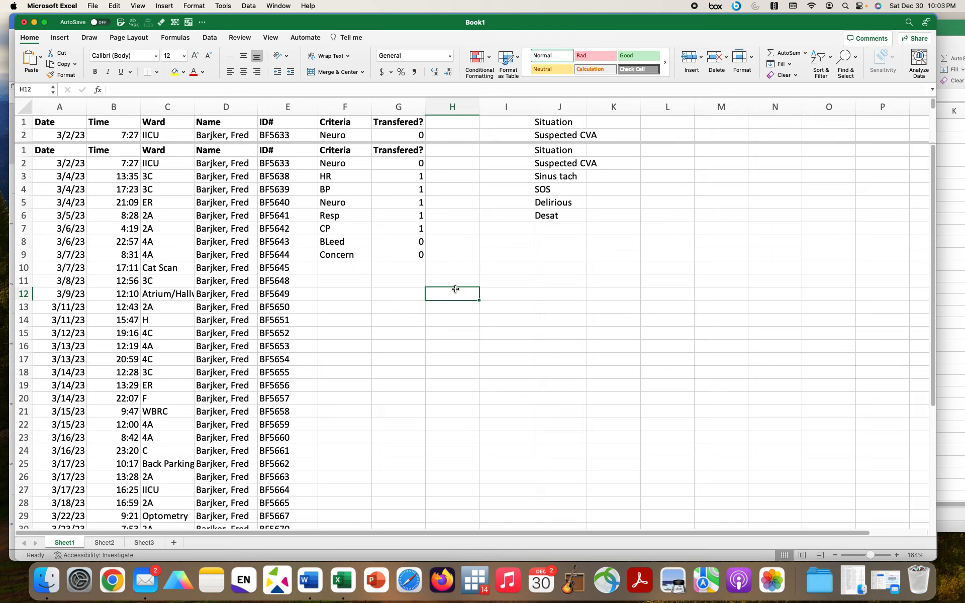
# - Copy the Criteria values in F2:F9 and paste the block down the column starting at F10, F18, F26 and F34
pyautogui.moveTo(339, 163); pyautogui.dragTo(339, 253)
pyautogui.press('super+c')
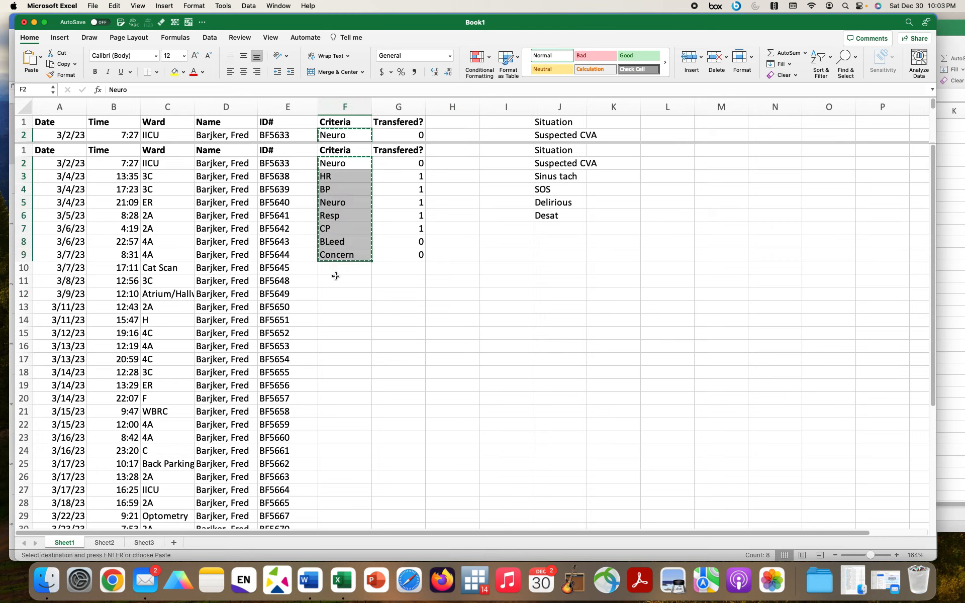
pyautogui.click(338, 269)
pyautogui.press('super+v')
pyautogui.click(334, 372)
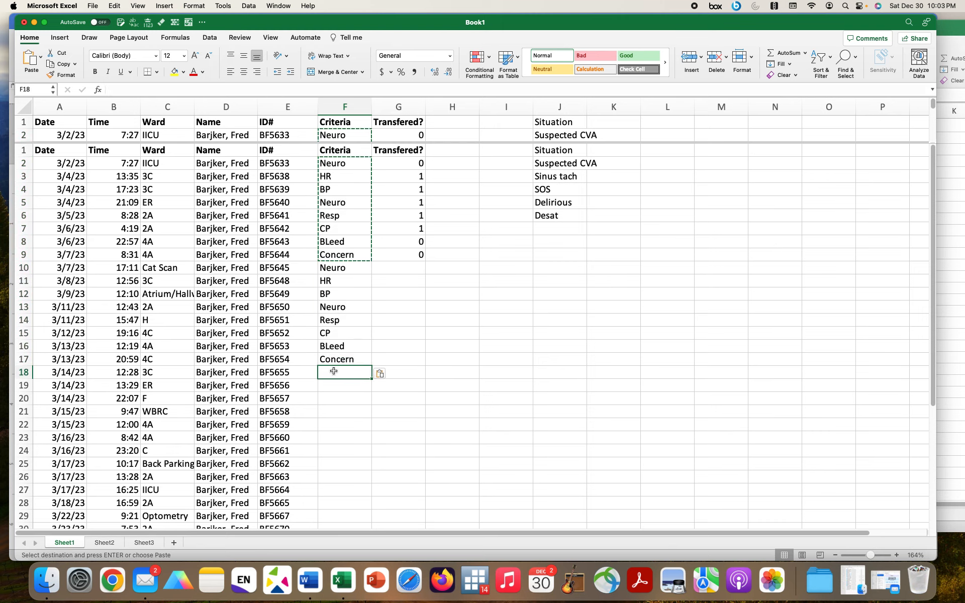
pyautogui.press('super+v')
pyautogui.click(336, 477)
pyautogui.press('super+v')
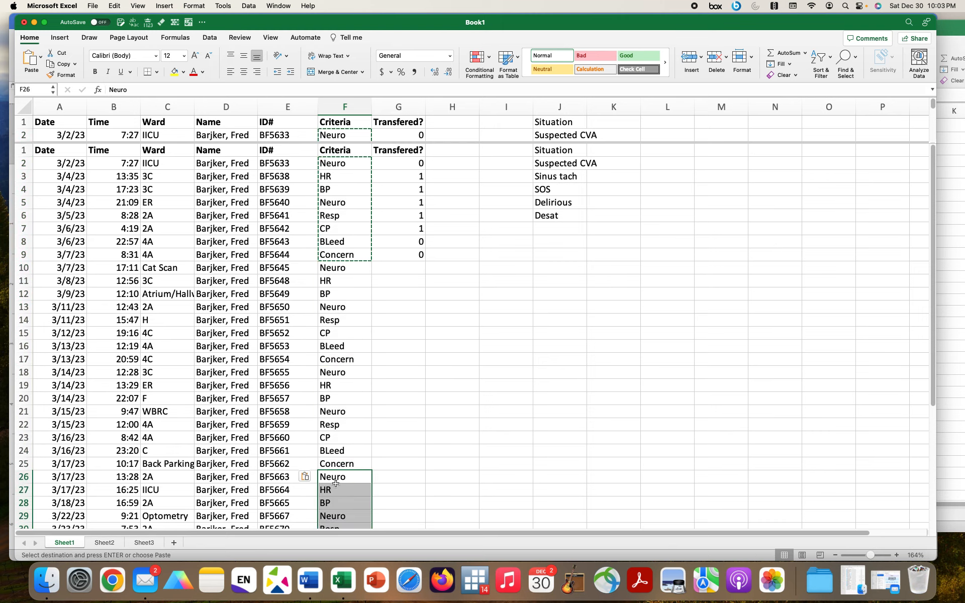
pyautogui.scroll(-4, 335, 509)
pyautogui.click(336, 480)
pyautogui.press('super+v')
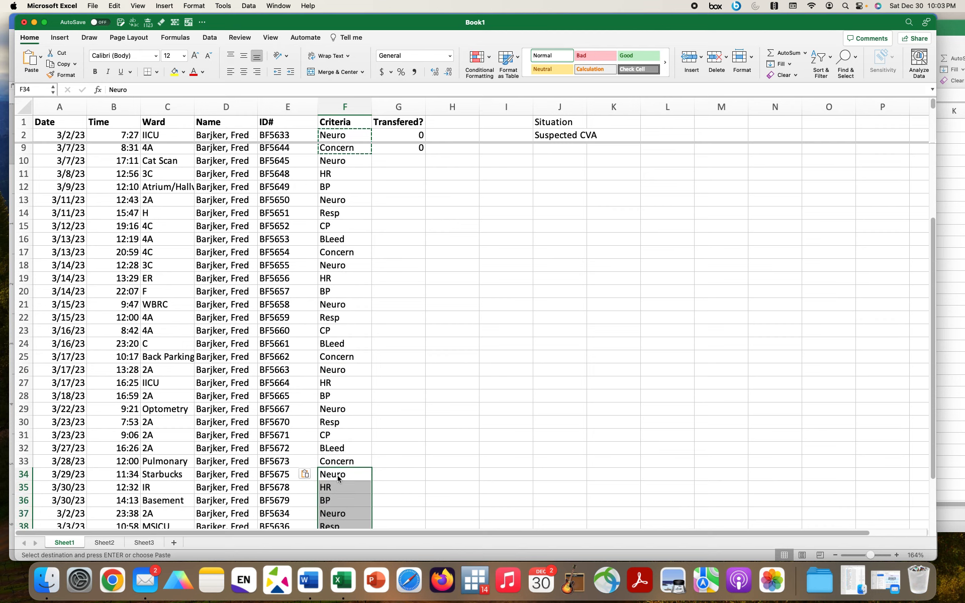
# - Copy the Transfered? values in G2:G9 and paste the block starting at G14 and G22
pyautogui.scroll(4, 431, 219)
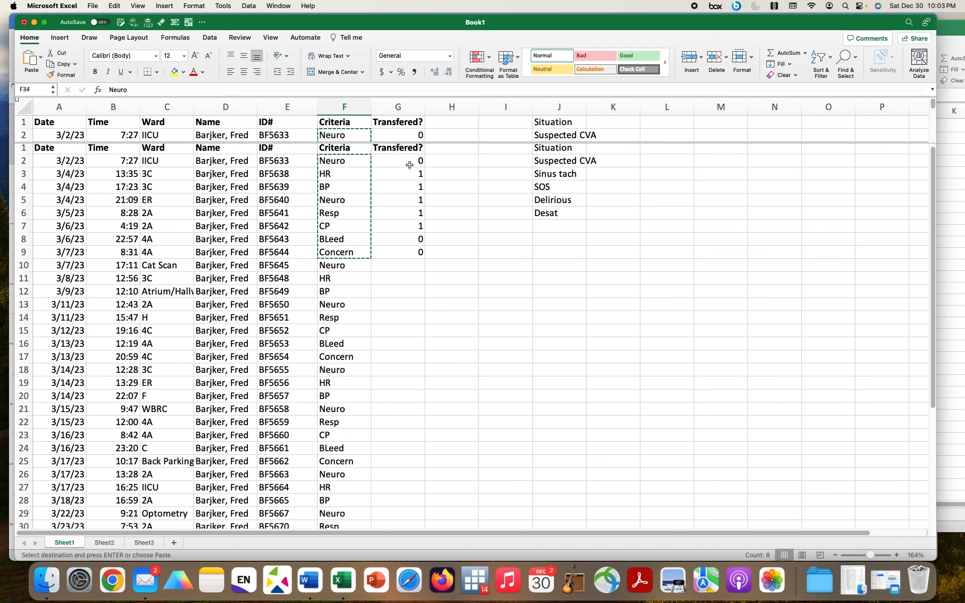
pyautogui.moveTo(412, 163); pyautogui.dragTo(411, 251)
pyautogui.press('super+c')
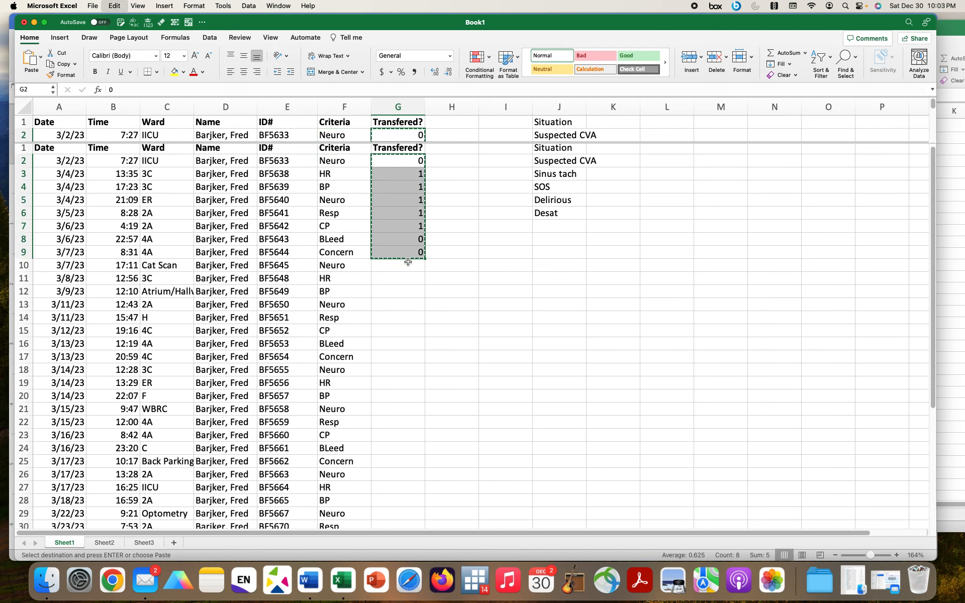
pyautogui.click(410, 320)
pyautogui.press('super+v')
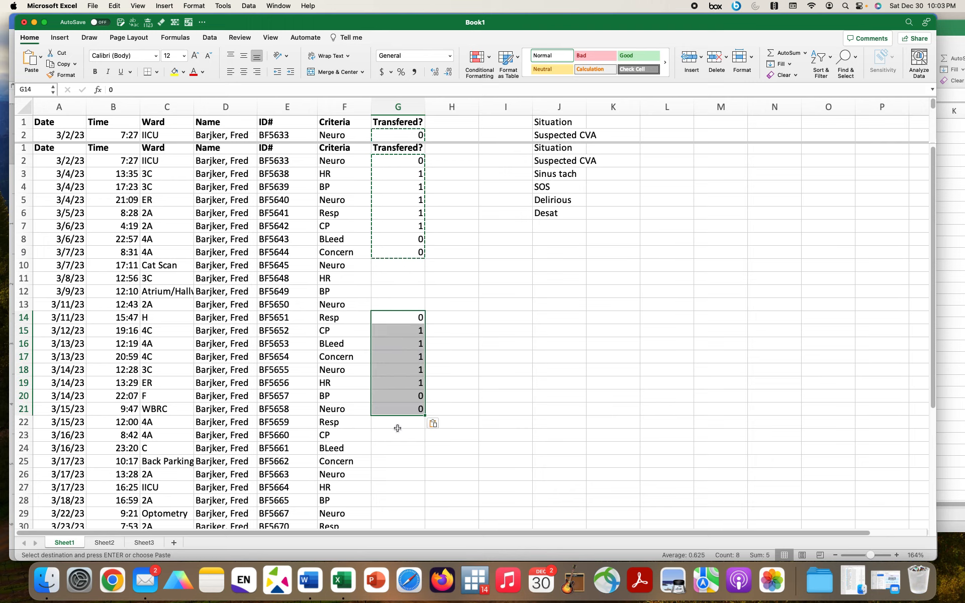
pyautogui.click(397, 422)
pyautogui.press('super+v')
# - Enter 0 in each Transfered? cell from G10 to G14
pyautogui.click(404, 265)
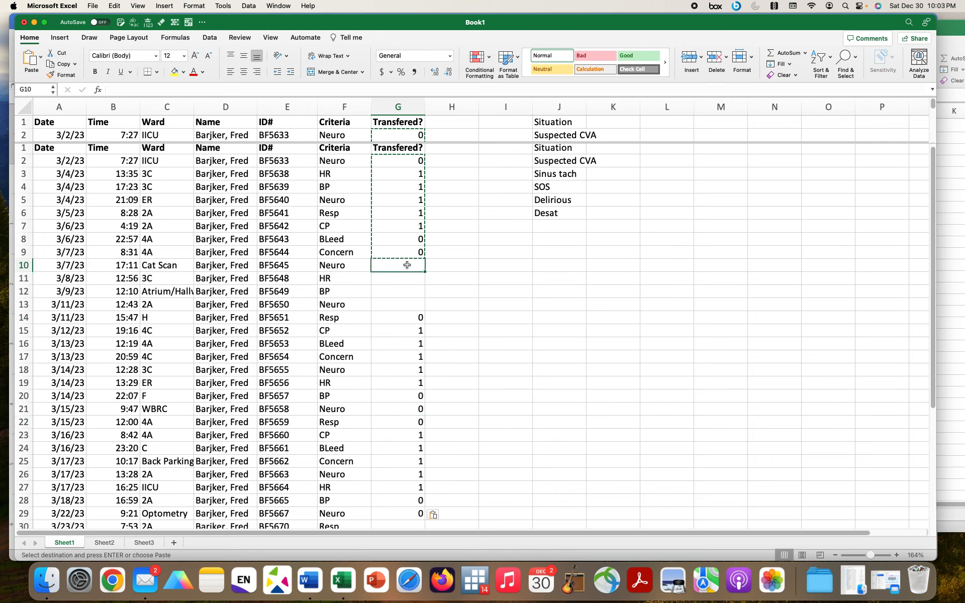
pyautogui.write('0')
pyautogui.press('Return')
pyautogui.write('0')
pyautogui.press('Return')
pyautogui.write('0')
pyautogui.press('Return')
pyautogui.write('0')
pyautogui.press('Return')
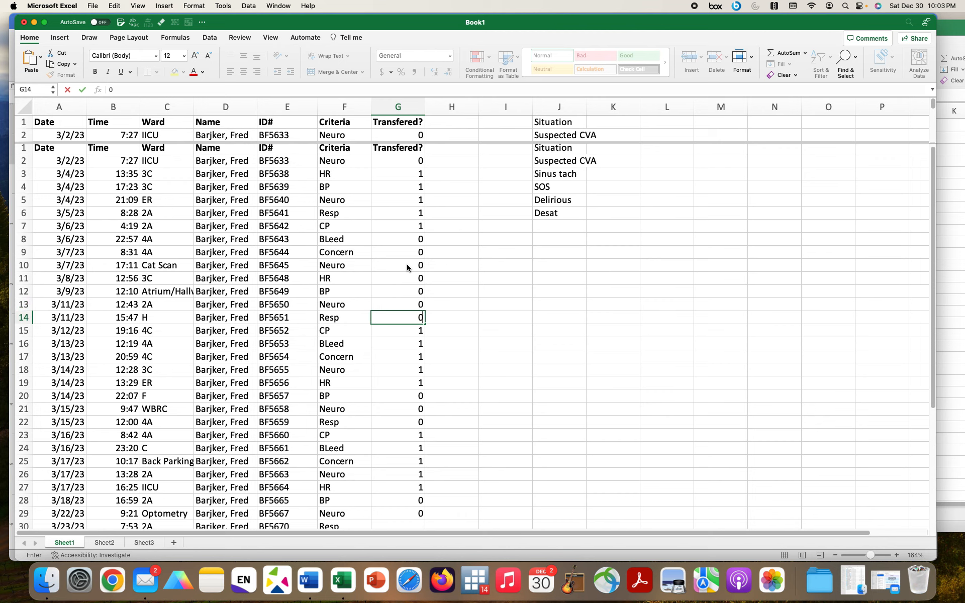
pyautogui.write('0')
# - Paste the copied Transfered? block starting at G30 and again at G38
pyautogui.scroll(-10, 441, 336)
pyautogui.scroll(6, 416, 290)
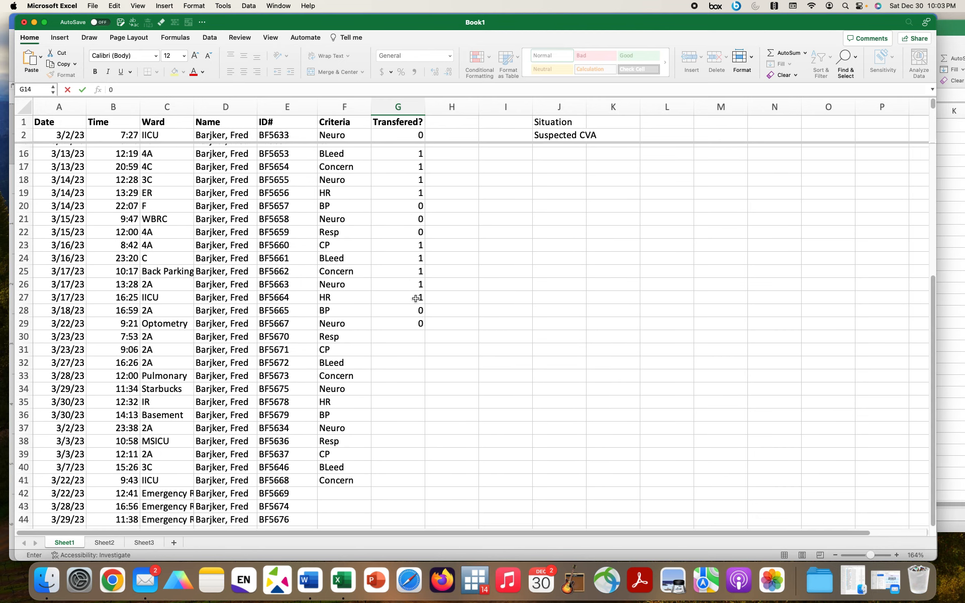
pyautogui.click(415, 339)
pyautogui.press('super+v')
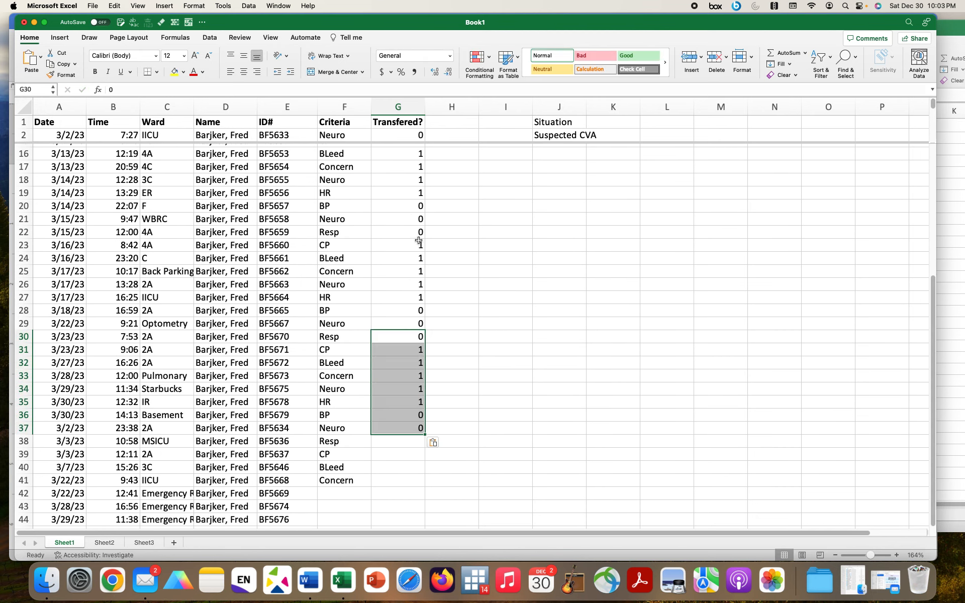
pyautogui.click(402, 442)
pyautogui.press('super+v')
# - Move the Concern entry from F41 to F44, and copy it into F41:F43 to complete the Criteria column
pyautogui.scroll(-3, 382, 462)
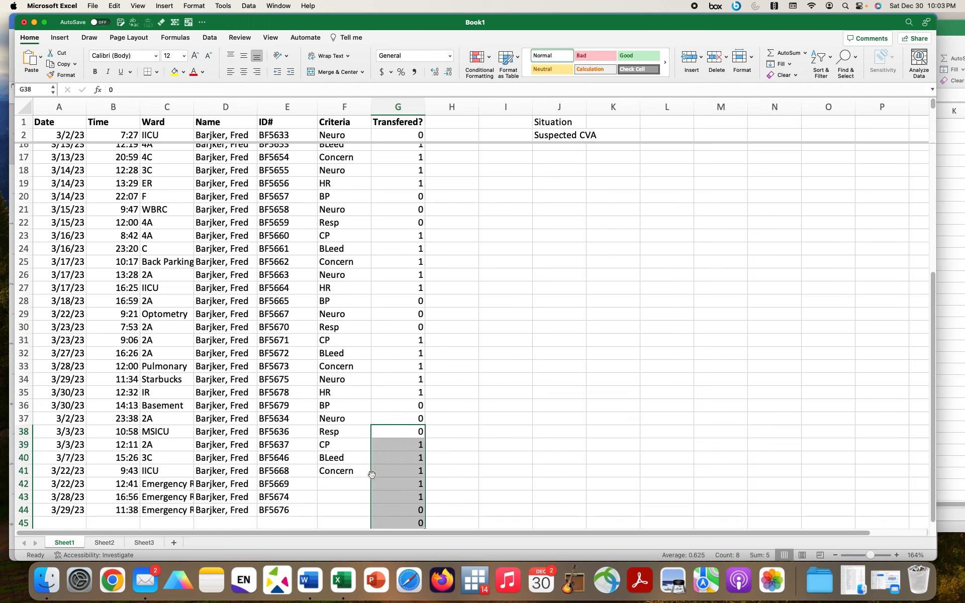
pyautogui.click(368, 394)
pyautogui.moveTo(368, 394); pyautogui.dragTo(361, 429)
pyautogui.press('super+c')
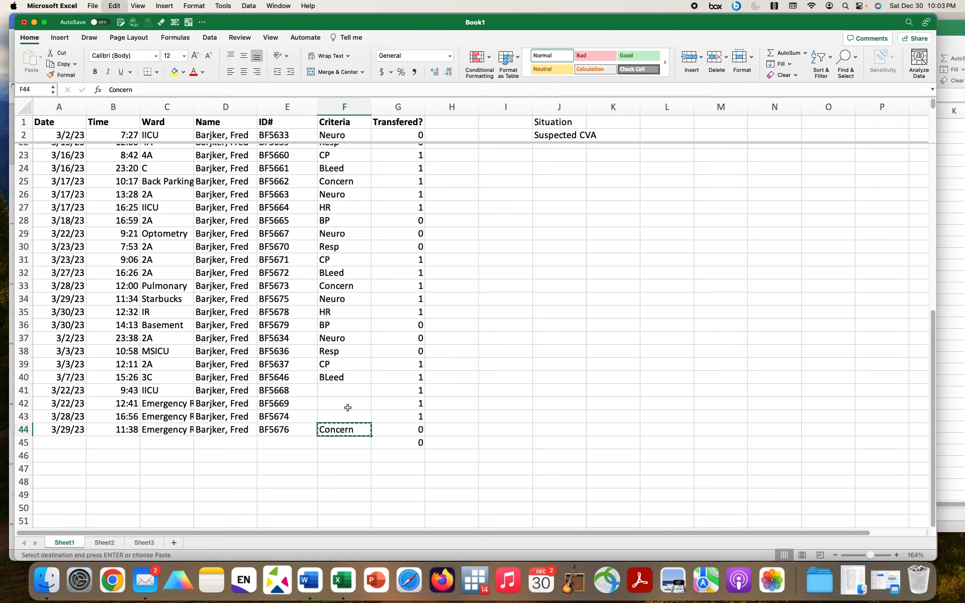
pyautogui.moveTo(340, 390); pyautogui.dragTo(342, 417)
pyautogui.press('super+v')
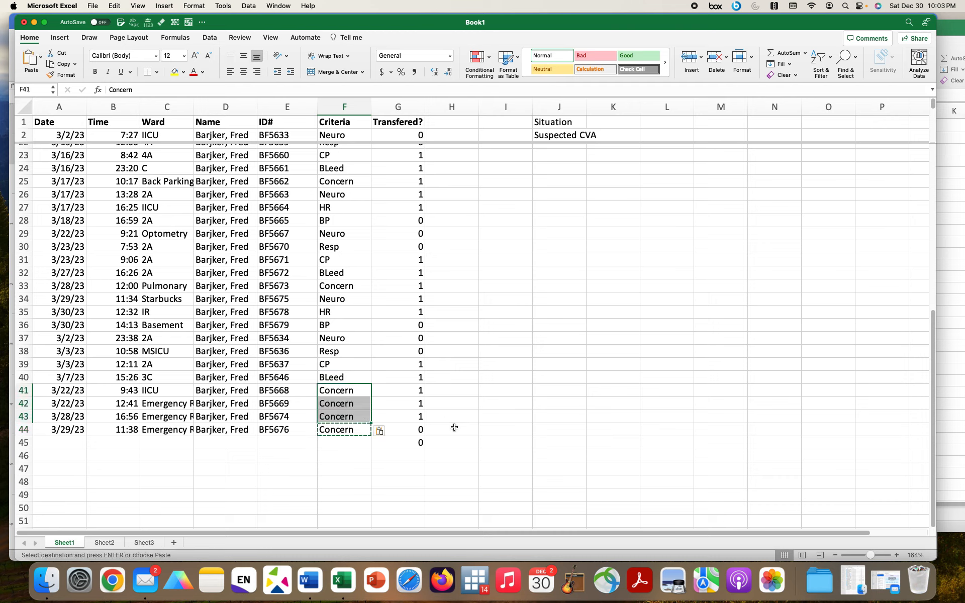
# - Clear the surplus Transfered? value in G45, below the last record
pyautogui.click(402, 442)
pyautogui.press('Delete')
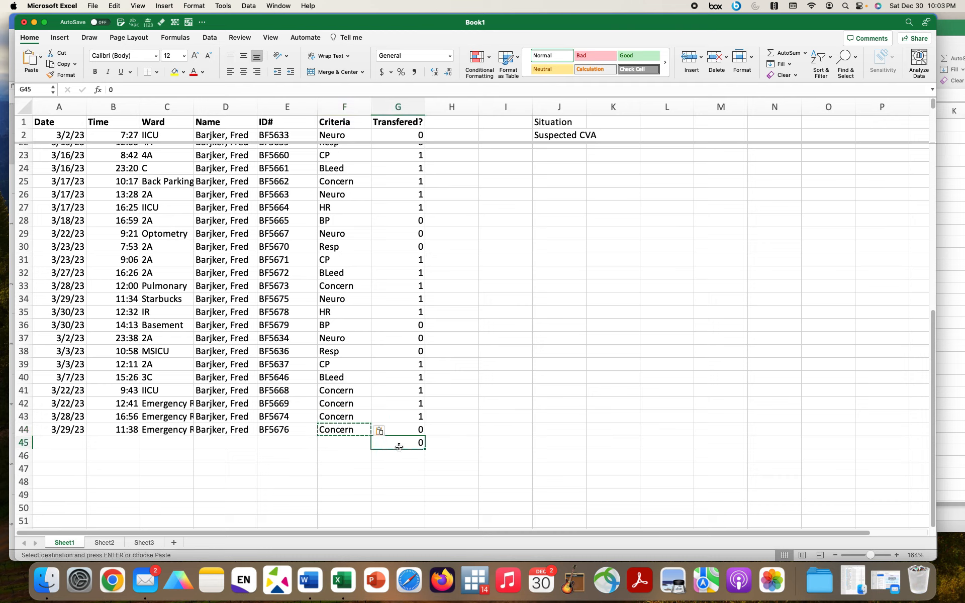
pyautogui.click(515, 480)
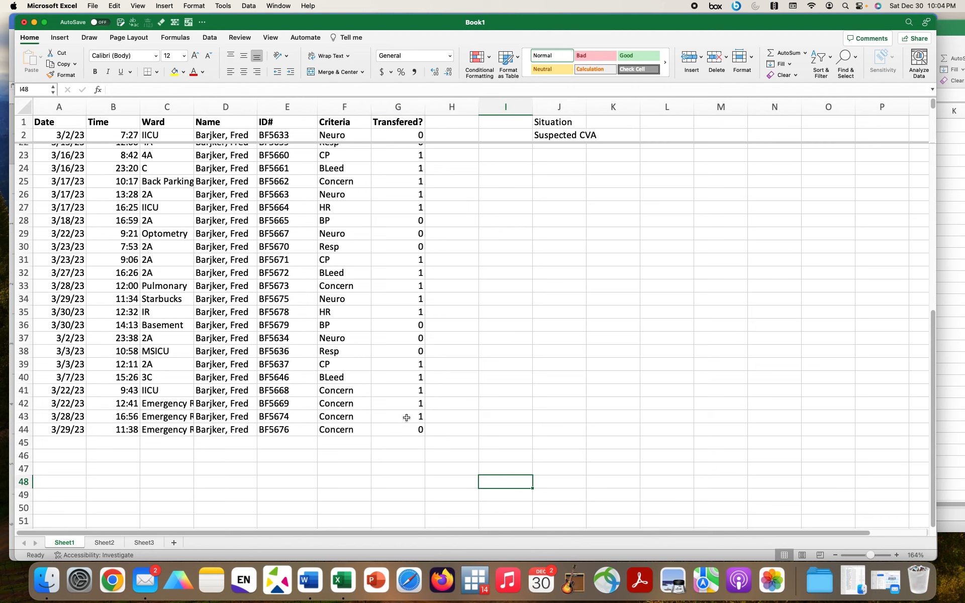
# - Sort the records in A2:G44 by Criteria values from A to Z with a custom sort that treats the list as having headers
pyautogui.moveTo(411, 430); pyautogui.dragTo(35, 169)
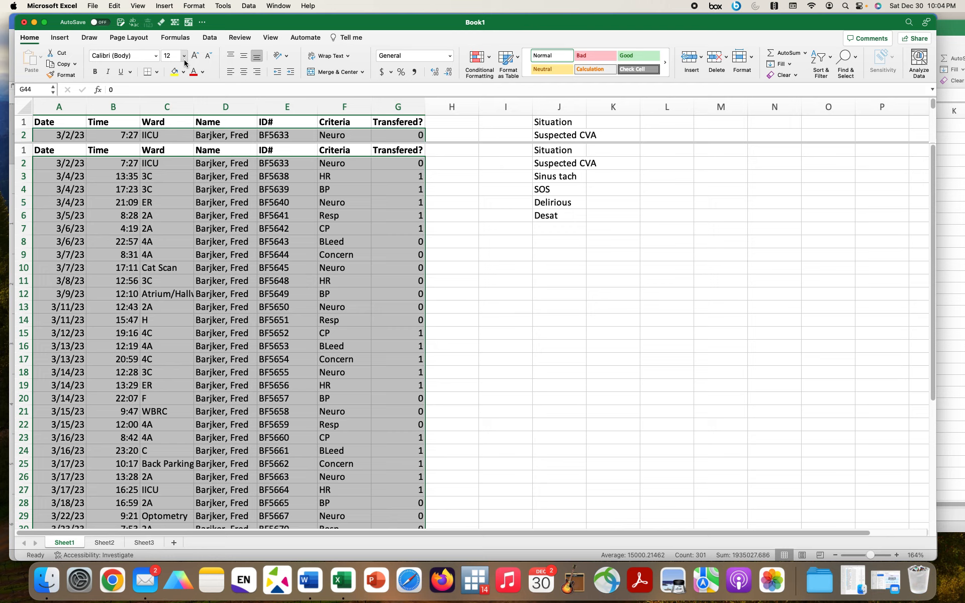
pyautogui.click(829, 63)
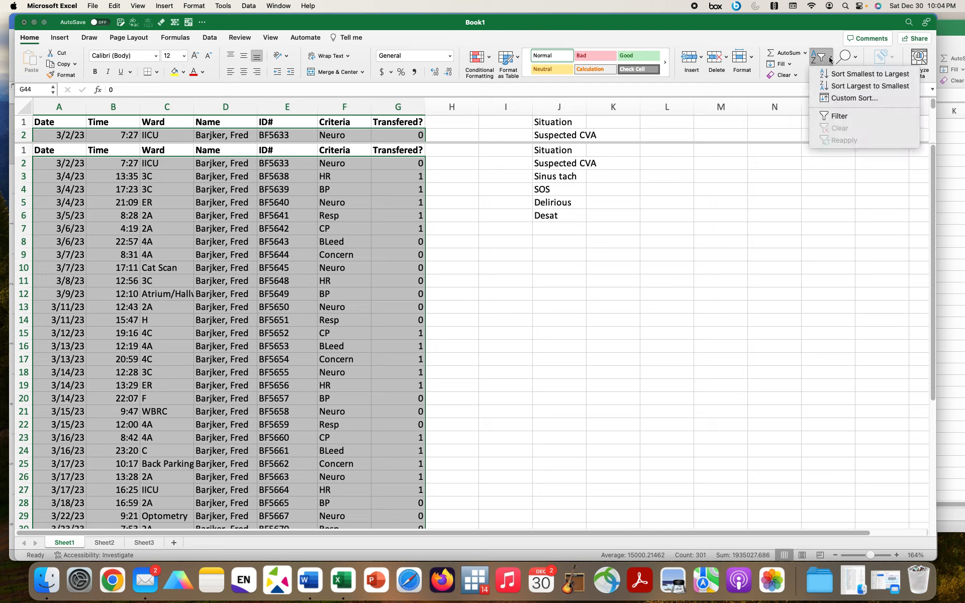
pyautogui.click(832, 99)
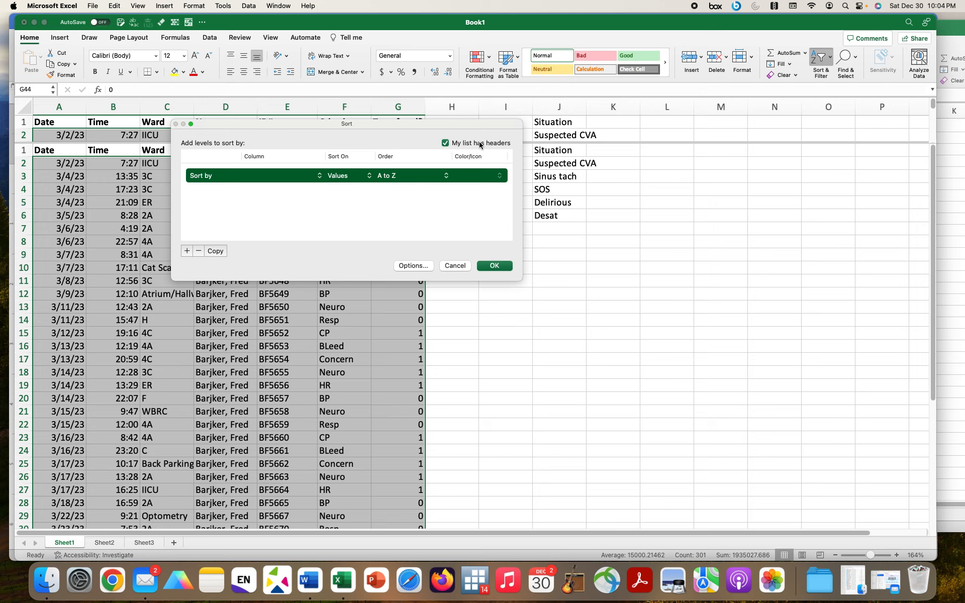
pyautogui.click(303, 176)
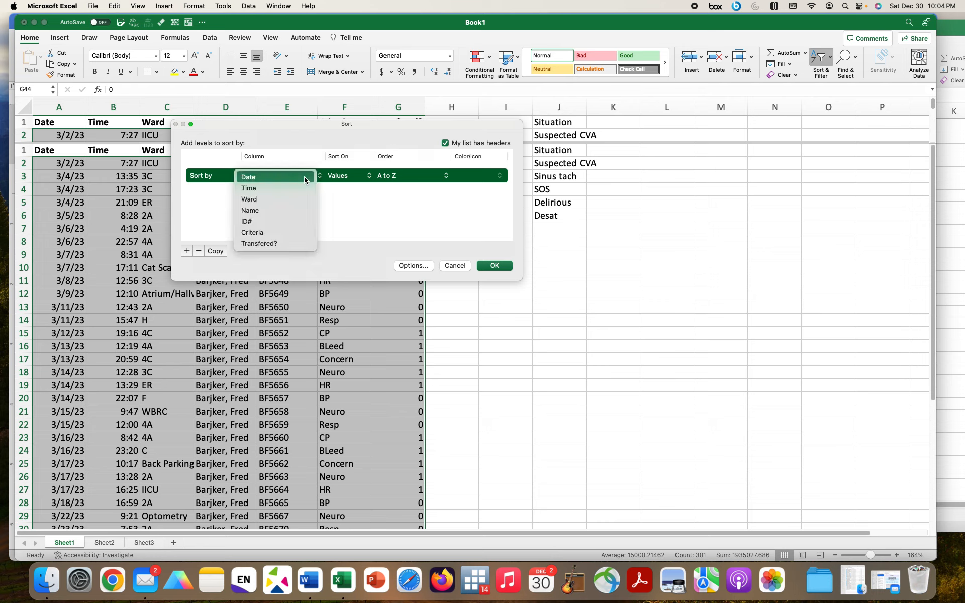
pyautogui.click(297, 228)
pyautogui.click(481, 265)
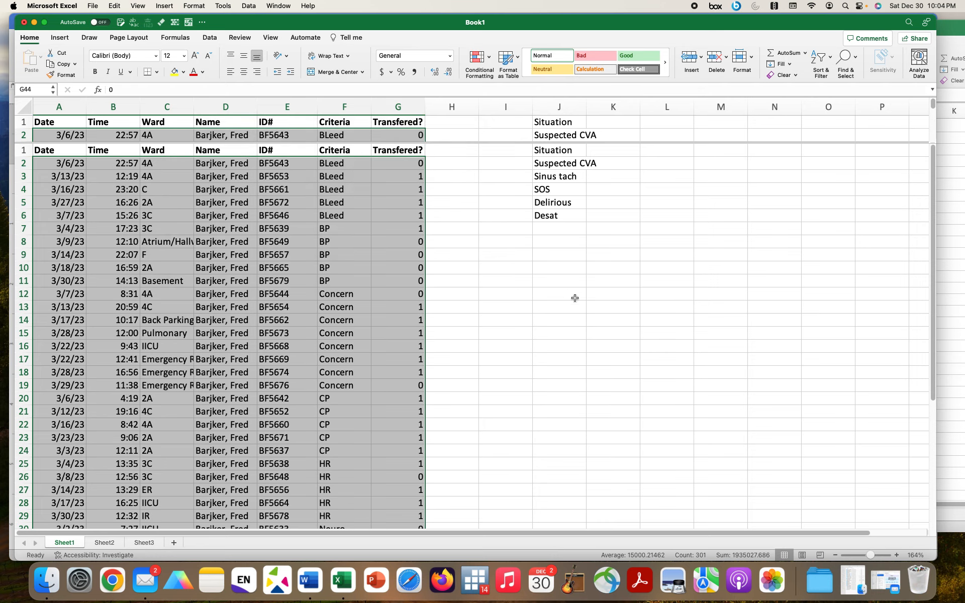
pyautogui.click(578, 304)
# - Examine the average, count and sum of the Transfered? values for the BLeed rows (G2:G6) and the BP rows (G7:G11)
pyautogui.moveTo(335, 163); pyautogui.dragTo(418, 217)
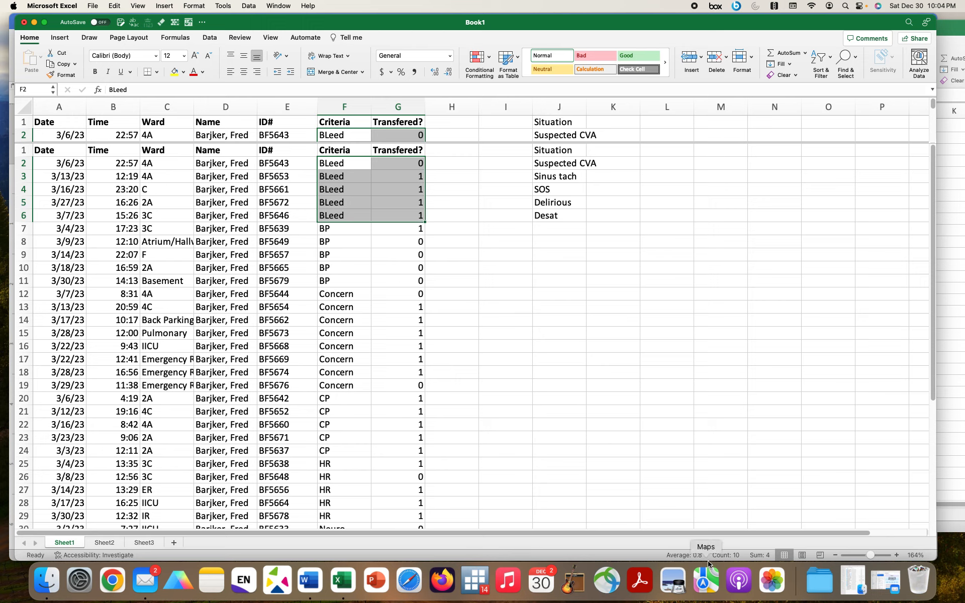
pyautogui.click(445, 292)
pyautogui.moveTo(404, 162); pyautogui.dragTo(411, 216)
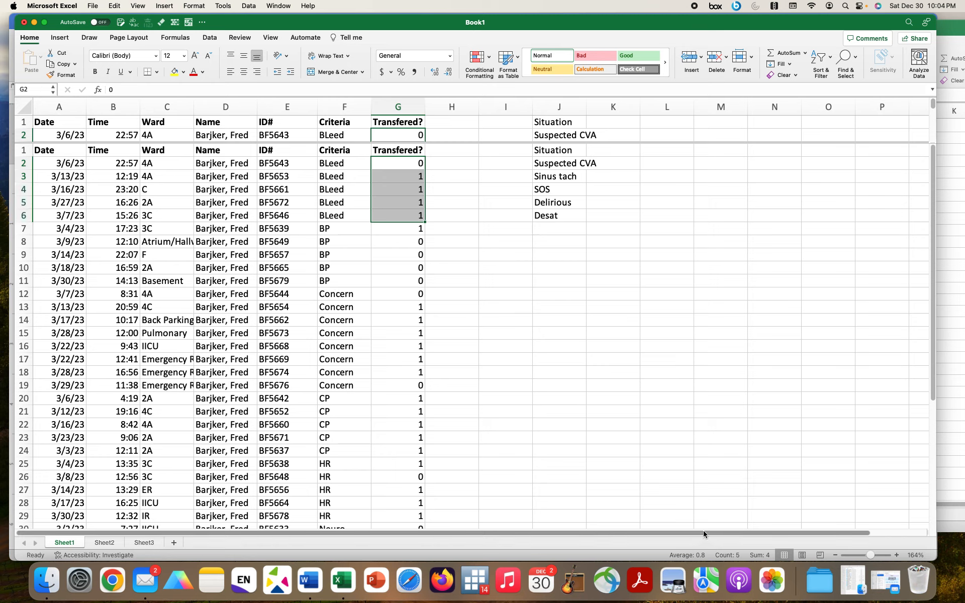
pyautogui.moveTo(415, 230); pyautogui.dragTo(421, 283)
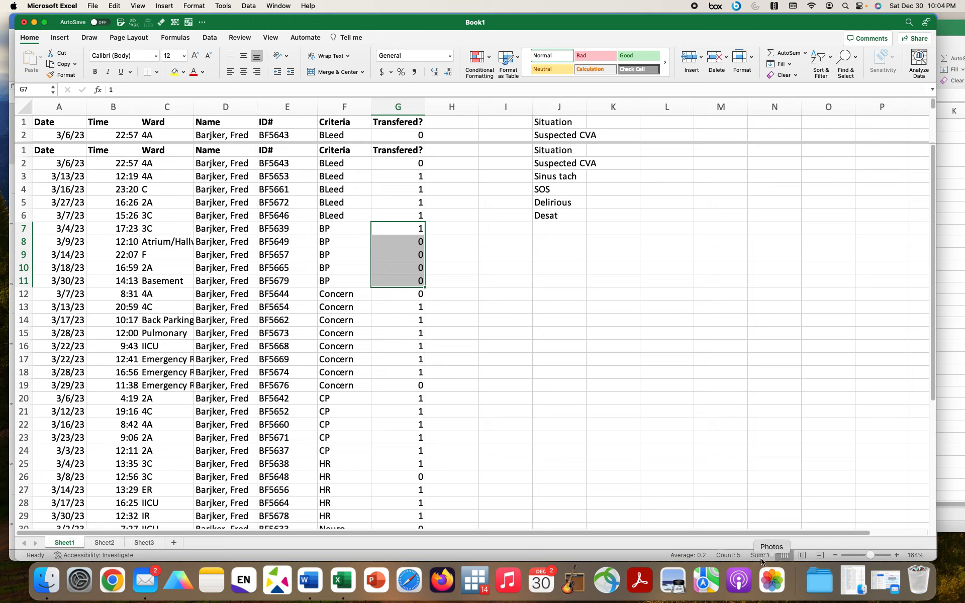
# - Examine the average, count and sum of the Transfered? values for the Concern rows (G12:G19) and the combined CP and HR rows (G20:G29)
pyautogui.moveTo(419, 296); pyautogui.dragTo(412, 385)
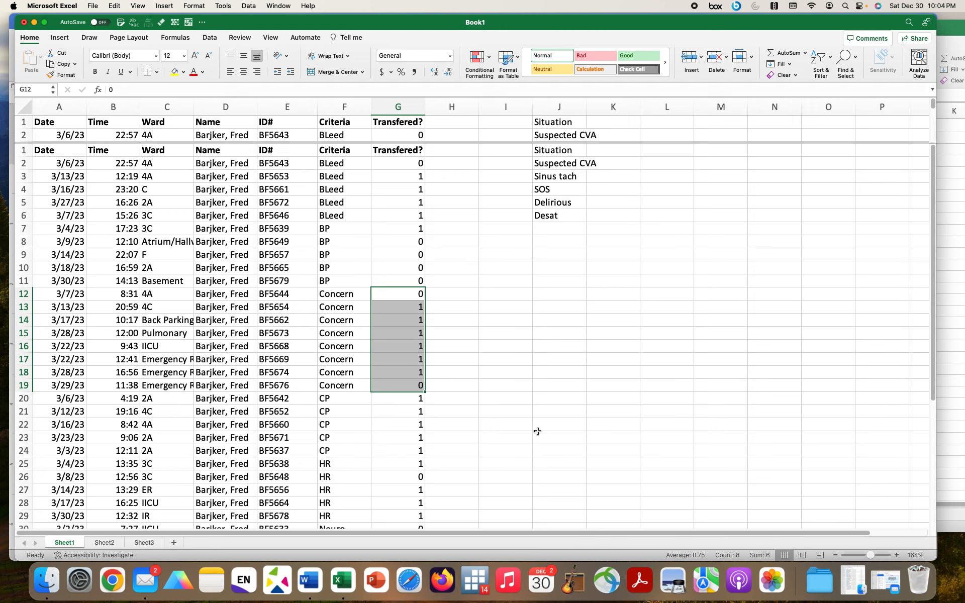
pyautogui.scroll(-7, 512, 363)
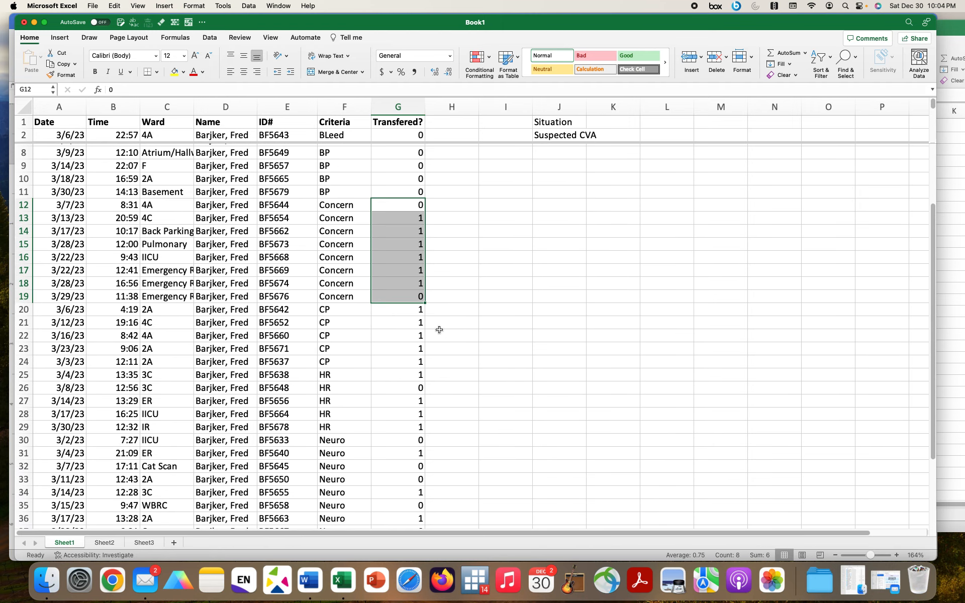
pyautogui.moveTo(415, 310); pyautogui.dragTo(411, 430)
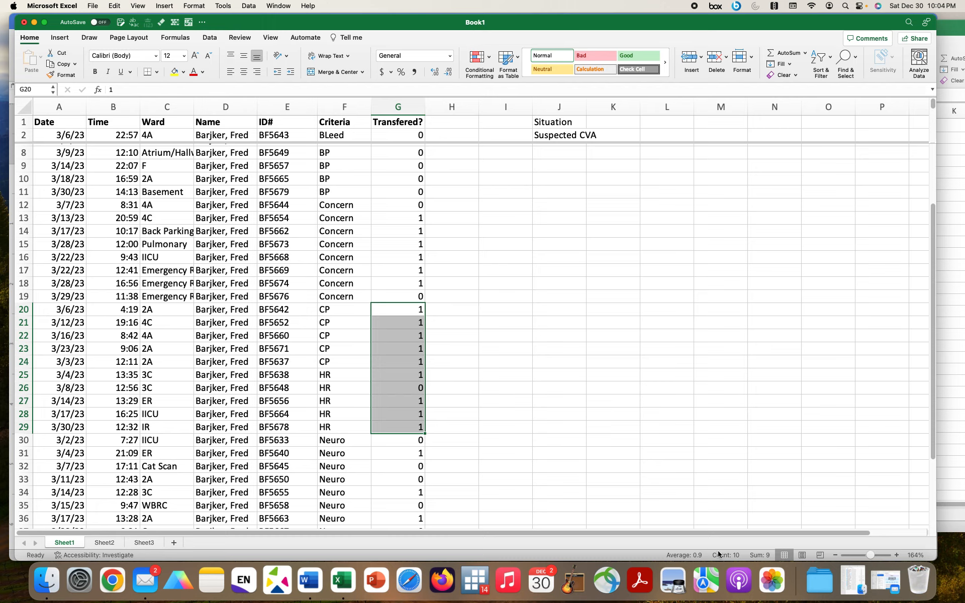
pyautogui.click(486, 266)
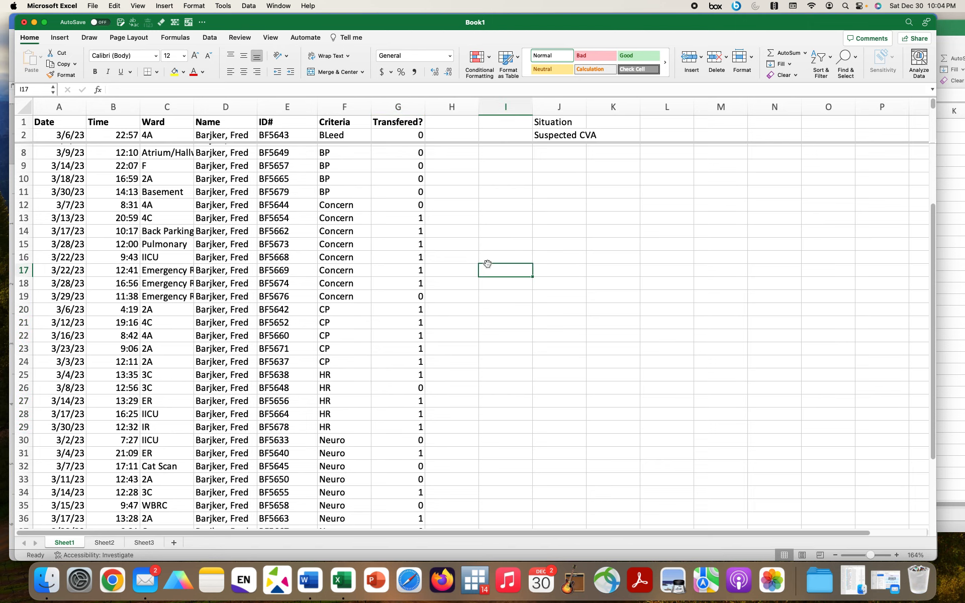
# - Review the record columns from Date to ID#, the Criteria entries in column F and the Situation list in J1:J6
pyautogui.scroll(2, 488, 264)
pyautogui.scroll(2, 488, 264)
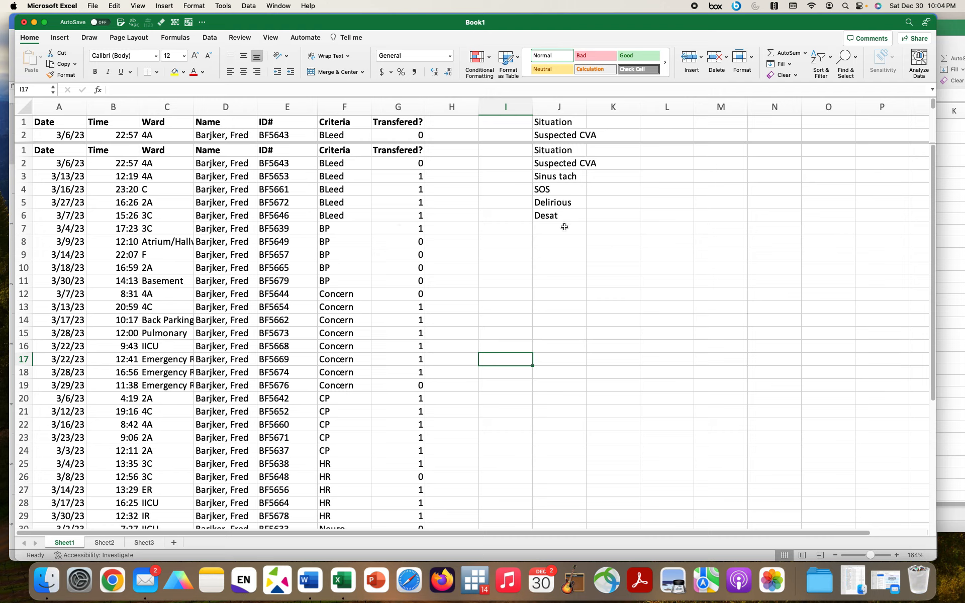
pyautogui.moveTo(555, 216); pyautogui.dragTo(555, 142)
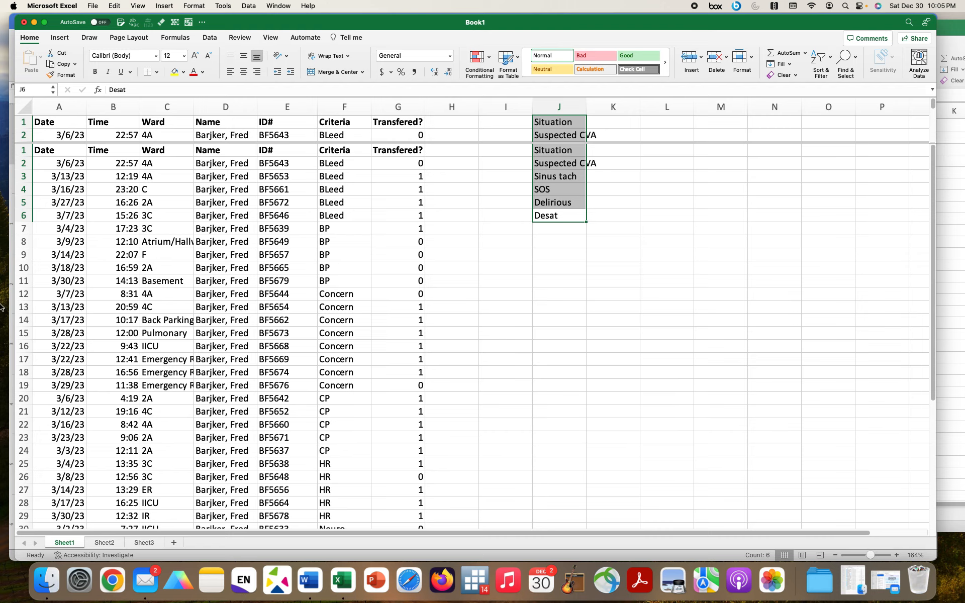
pyautogui.click(42, 151)
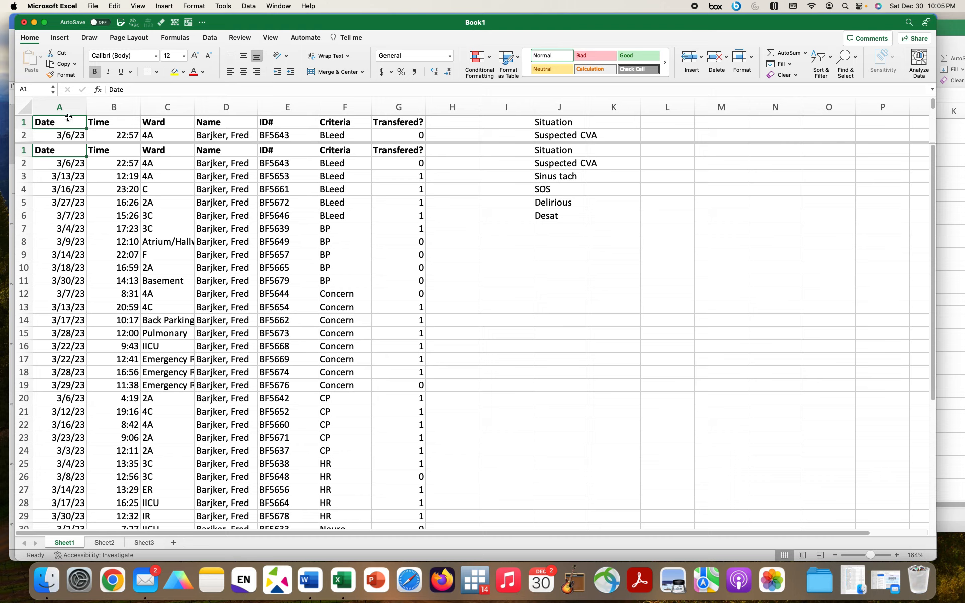
pyautogui.click(67, 134)
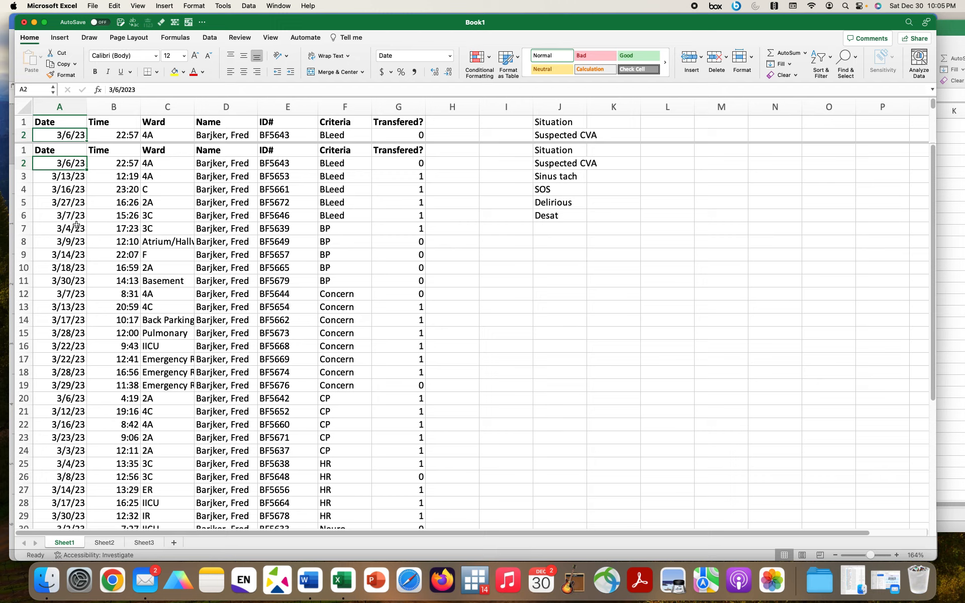
pyautogui.moveTo(59, 166); pyautogui.dragTo(303, 181)
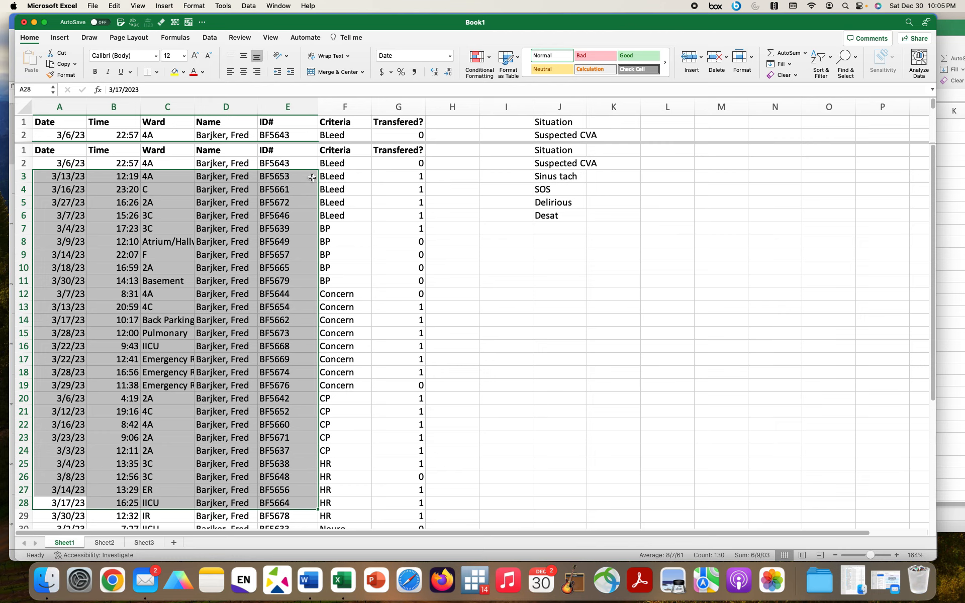
pyautogui.click(200, 215)
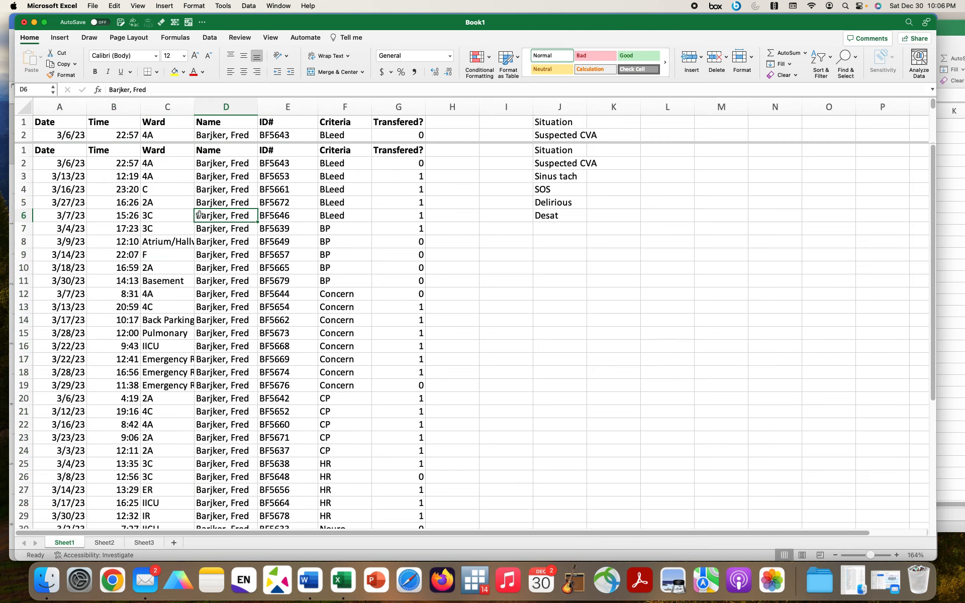
pyautogui.moveTo(342, 203); pyautogui.dragTo(344, 505)
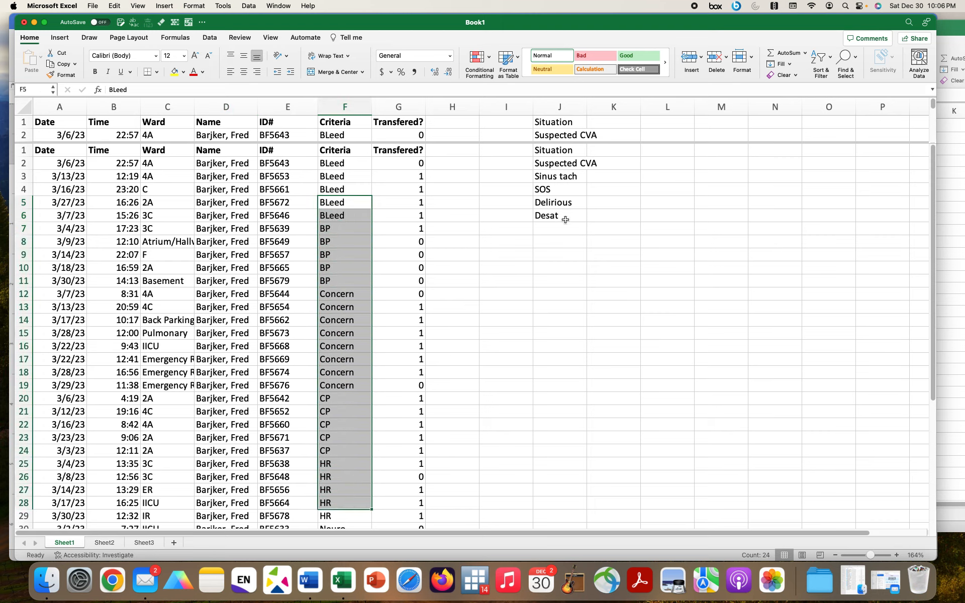
pyautogui.moveTo(565, 219); pyautogui.dragTo(562, 152)
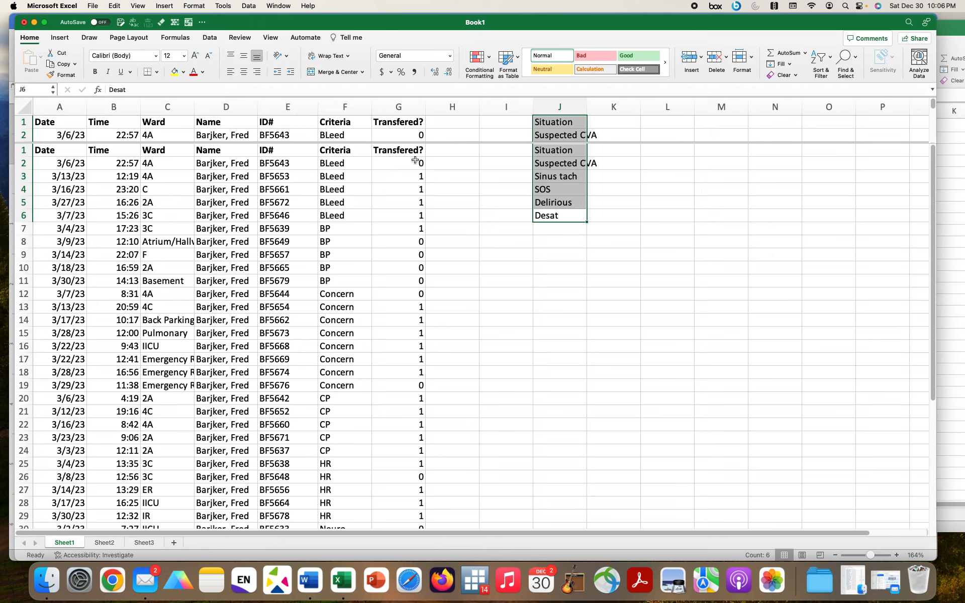
pyautogui.click(597, 220)
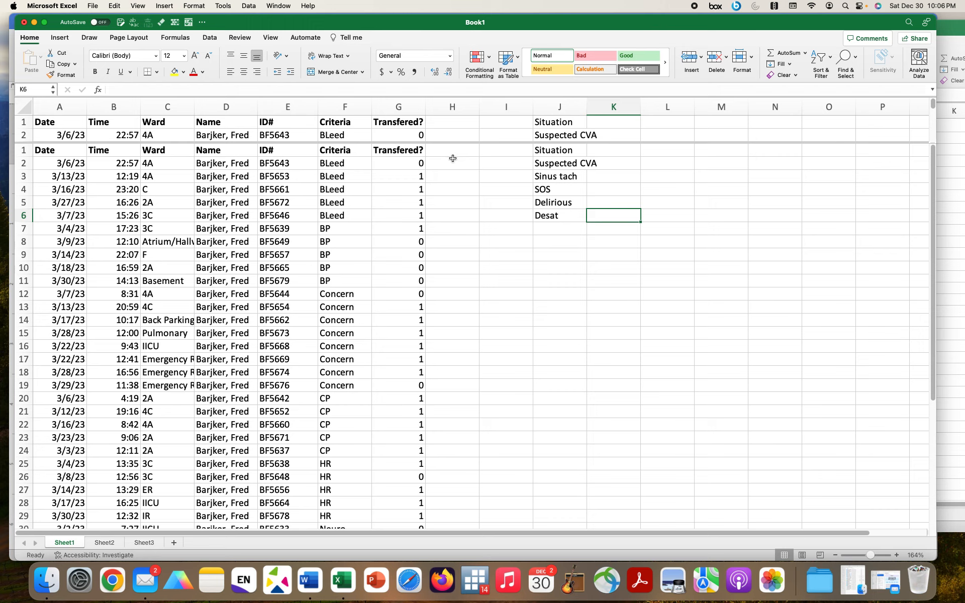
# - Clear the contents of H1:K7, removing the Situation list beside the records
pyautogui.moveTo(455, 150); pyautogui.dragTo(589, 226)
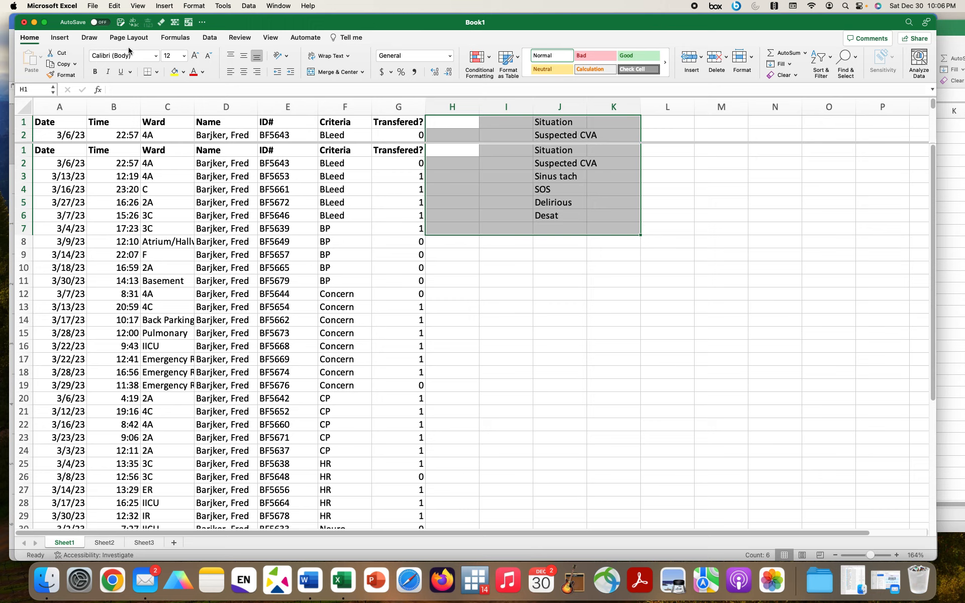
pyautogui.click(160, 22)
pyautogui.moveTo(446, 189); pyautogui.dragTo(446, 159)
# - Add the header "ICU transf date" in H1 and widen column H so that the header fits
pyautogui.click(441, 150)
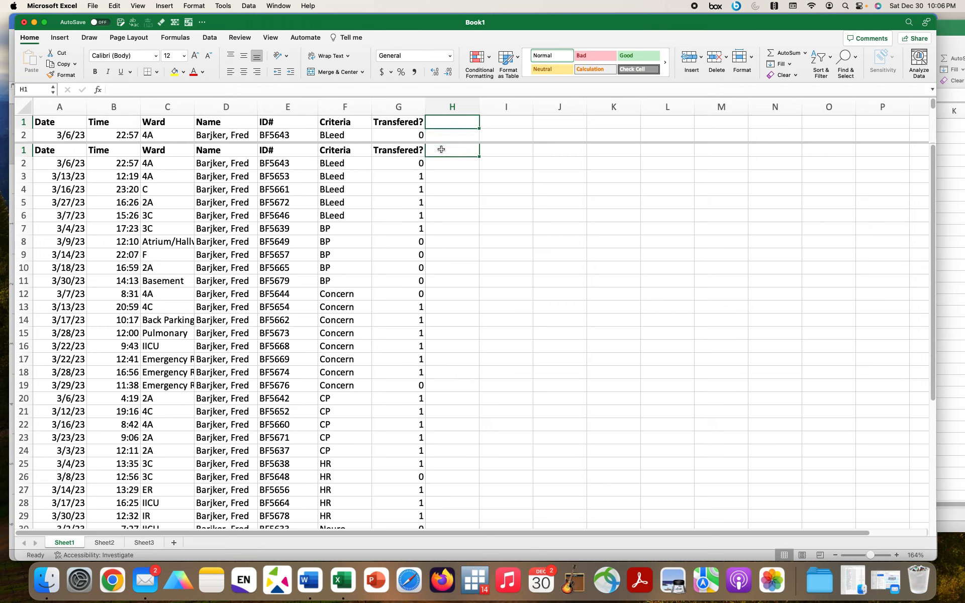
pyautogui.write('ICU trans')
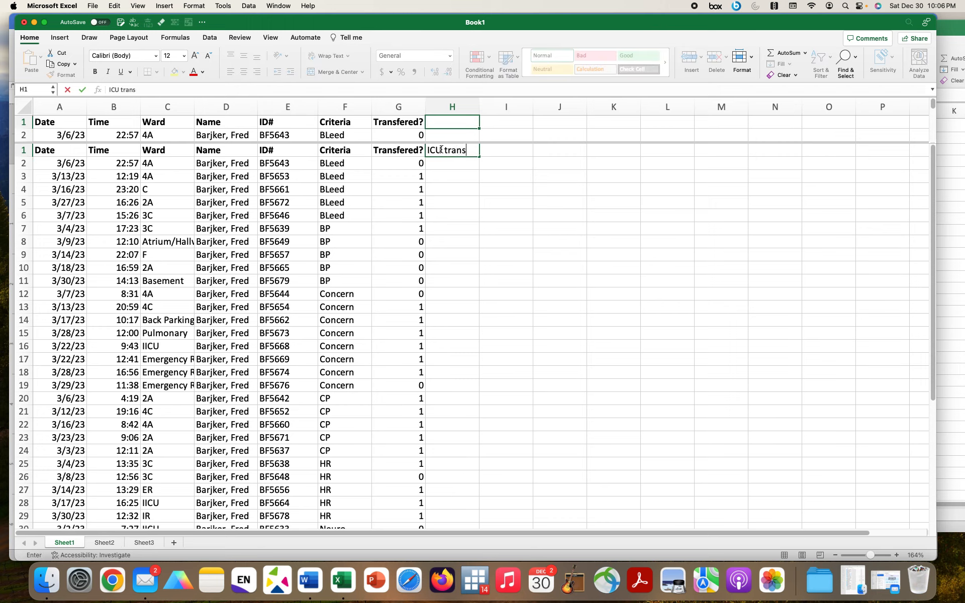
pyautogui.write('f date')
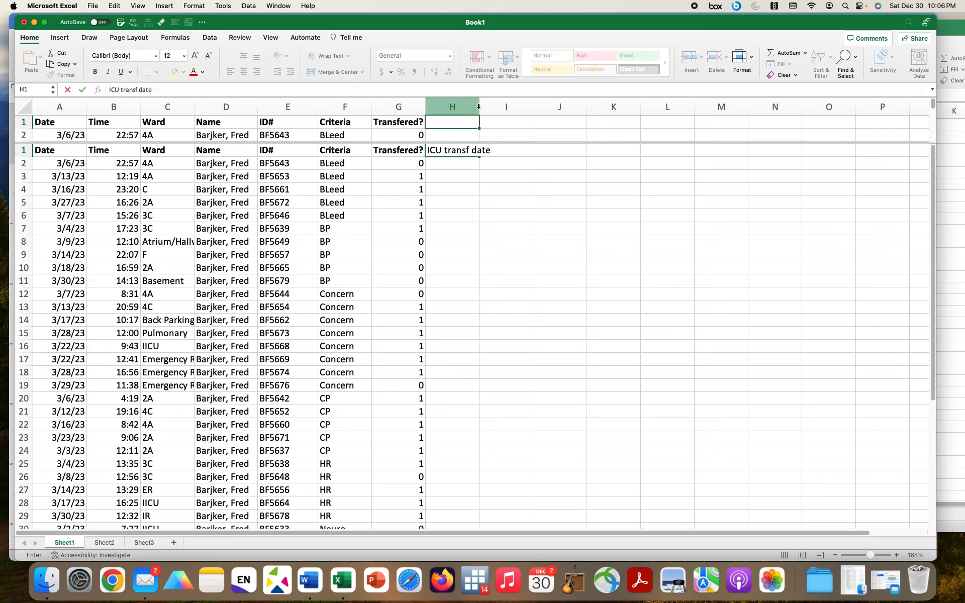
pyautogui.moveTo(479, 107); pyautogui.dragTo(504, 108)
pyautogui.click(505, 108)
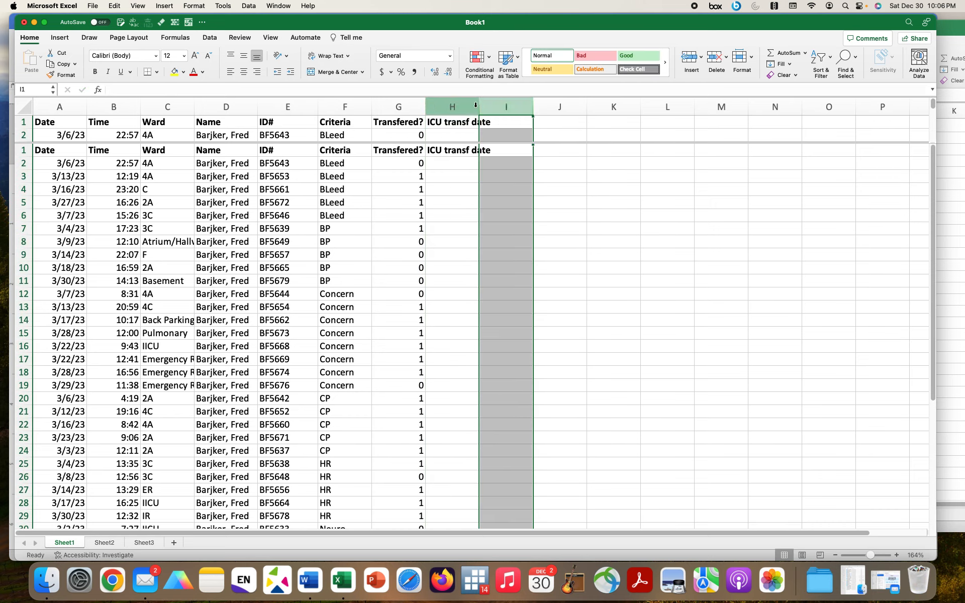
pyautogui.click(479, 105)
pyautogui.moveTo(479, 105); pyautogui.dragTo(528, 106)
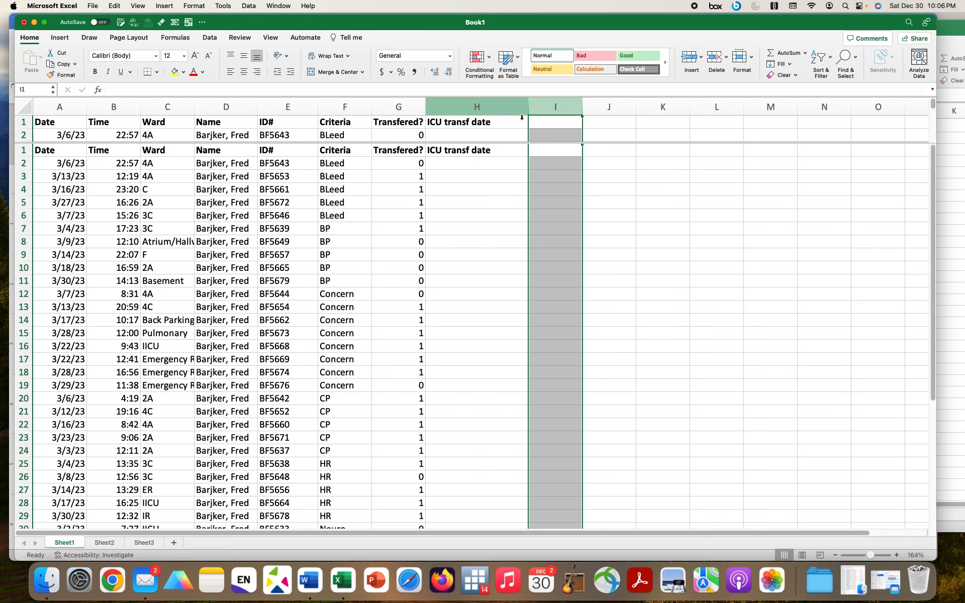
# - Enter the ICU transfer dates 12/12 in H2, 11/17 in H6 and 10/15 in H8
pyautogui.click(498, 162)
pyautogui.write('12')
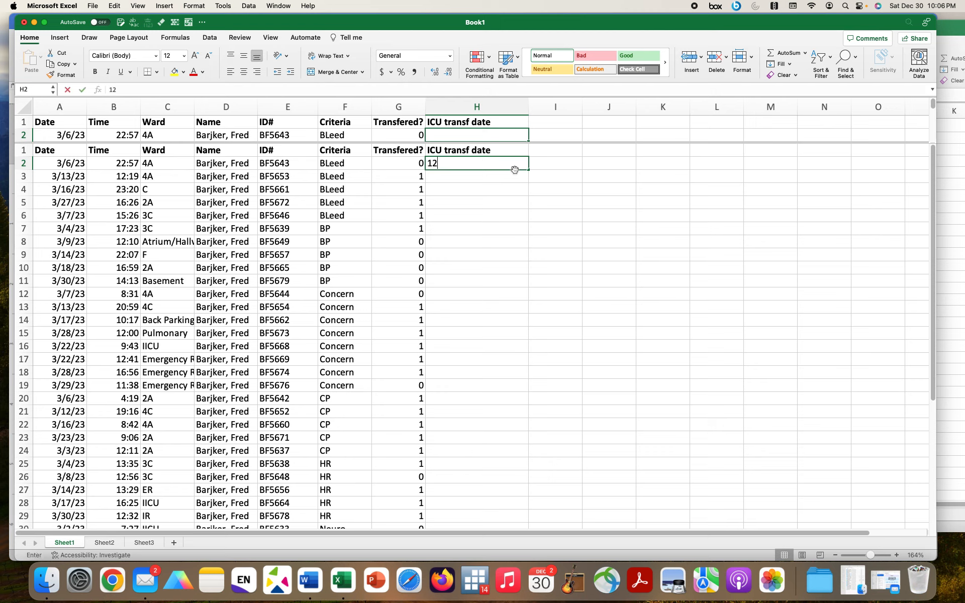
pyautogui.write('/1')
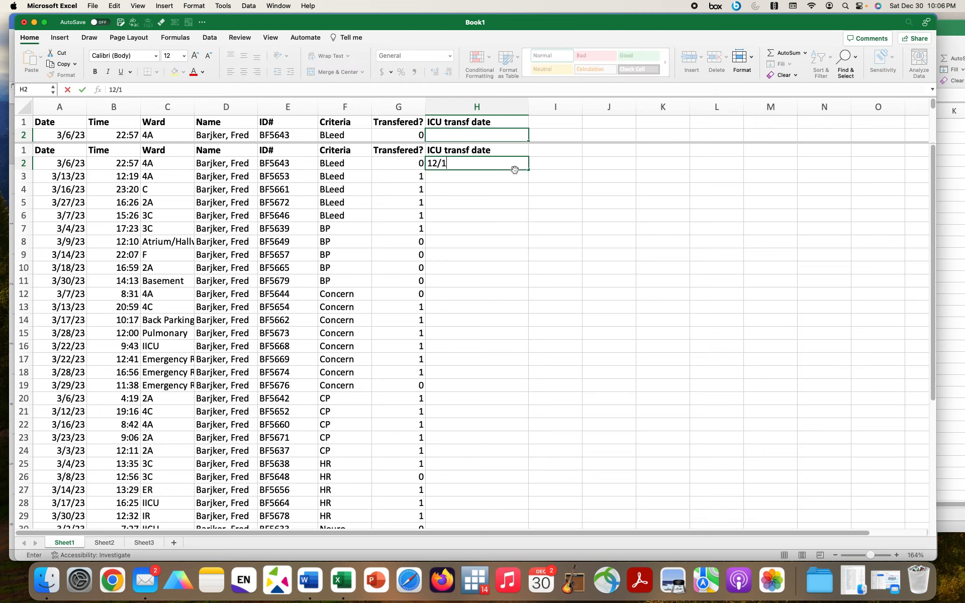
pyautogui.press('Return')
pyautogui.press('Return')
pyautogui.press('Return')
pyautogui.press('Return')
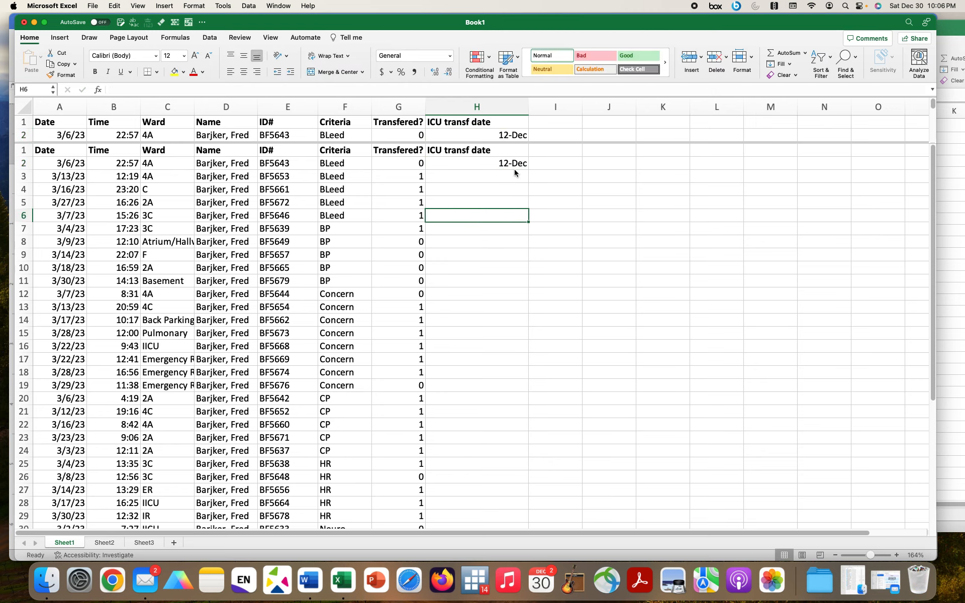
pyautogui.write('11/17')
pyautogui.press('Return')
pyautogui.press('Return')
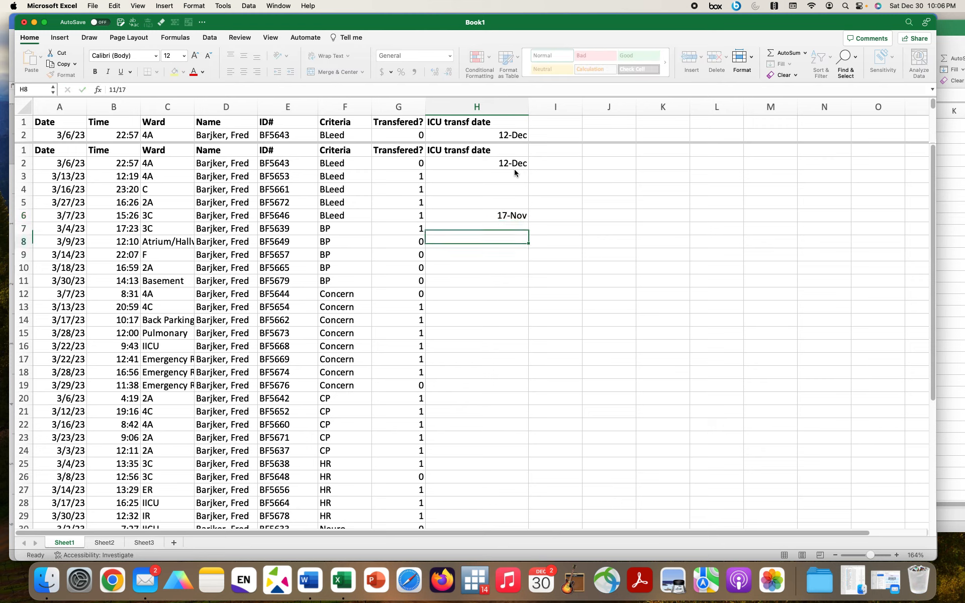
pyautogui.write('10/15')
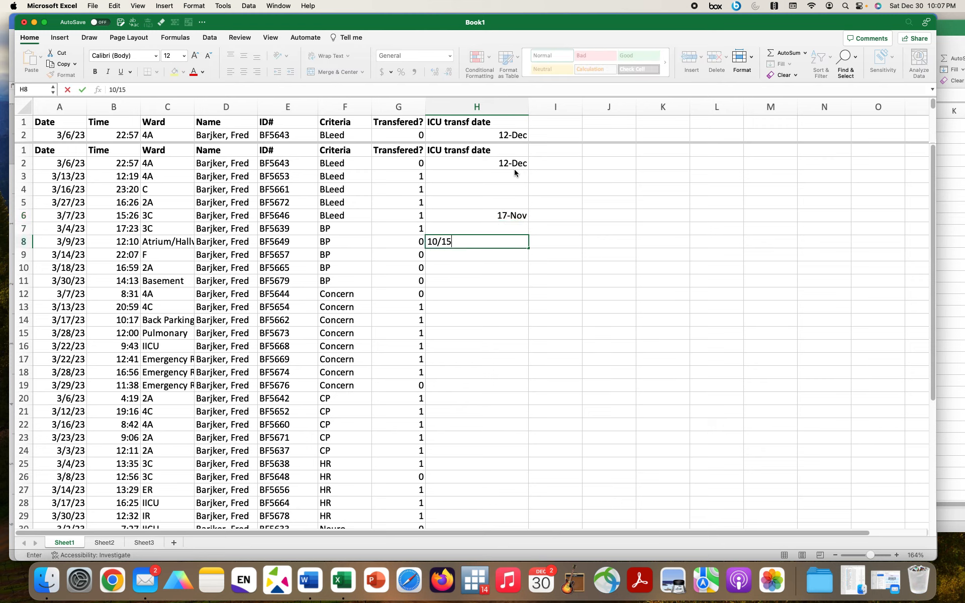
pyautogui.click(572, 225)
# - Add the header "d call and ICU" in I1, next to the ICU transfer date column
pyautogui.click(552, 149)
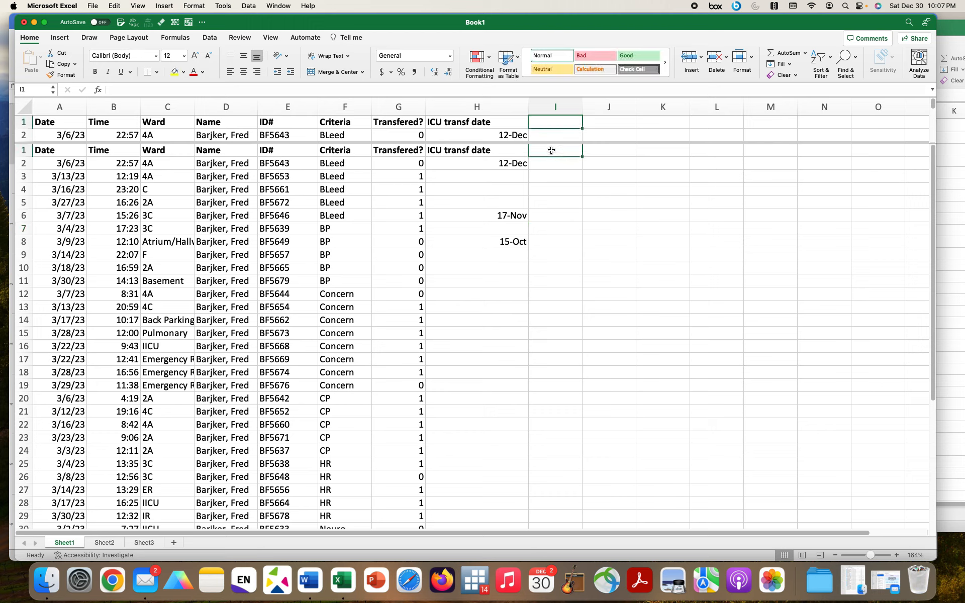
pyautogui.write('d calla d')
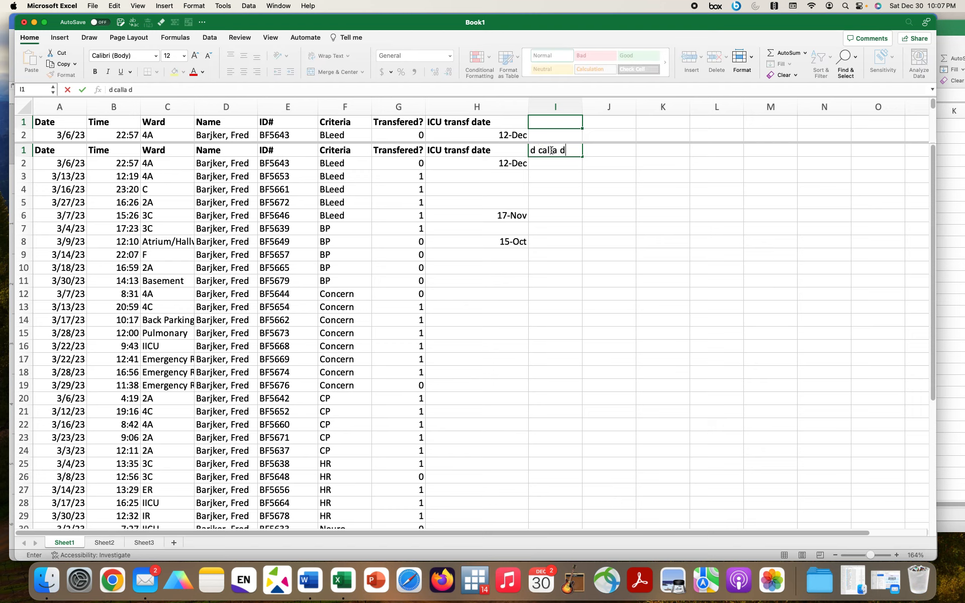
pyautogui.write('n ICU')
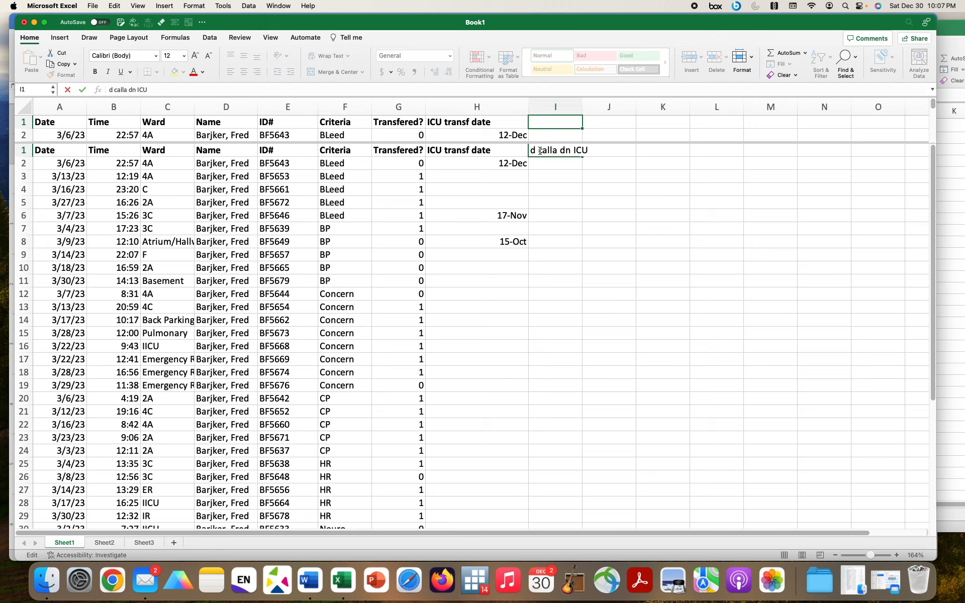
pyautogui.moveTo(538, 150); pyautogui.dragTo(560, 150)
pyautogui.write('ac')
pyautogui.press('BackSpace')
pyautogui.press('BackSpace')
pyautogui.write('call')
pyautogui.press('BackSpace')
pyautogui.press('BackSpace')
pyautogui.press('BackSpace')
pyautogui.write('and')
# - Calculate the days between call and ICU transfer in I2 with the formula =H2-A2, and check the formula
pyautogui.click(551, 166)
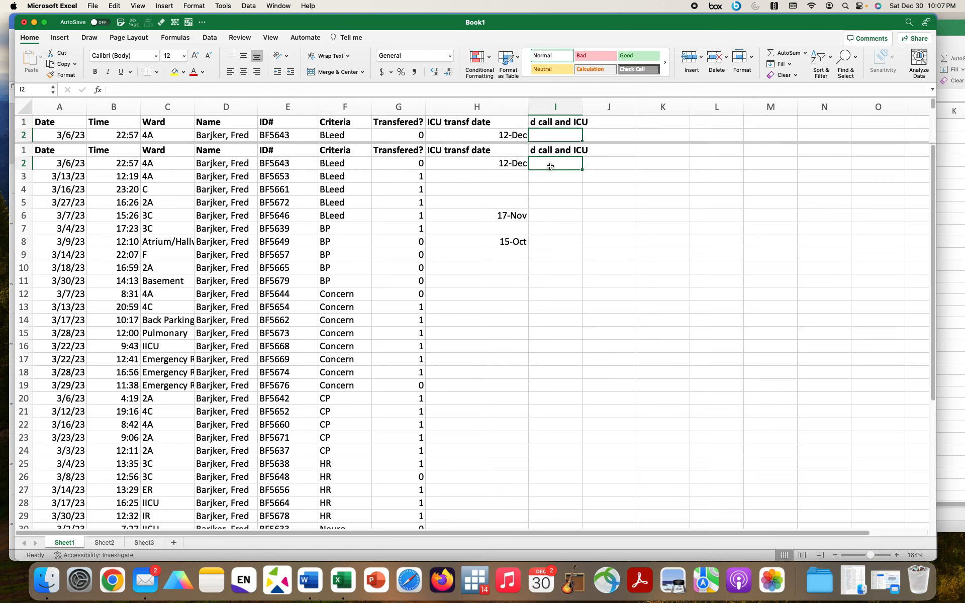
pyautogui.write('=')
pyautogui.click(517, 164)
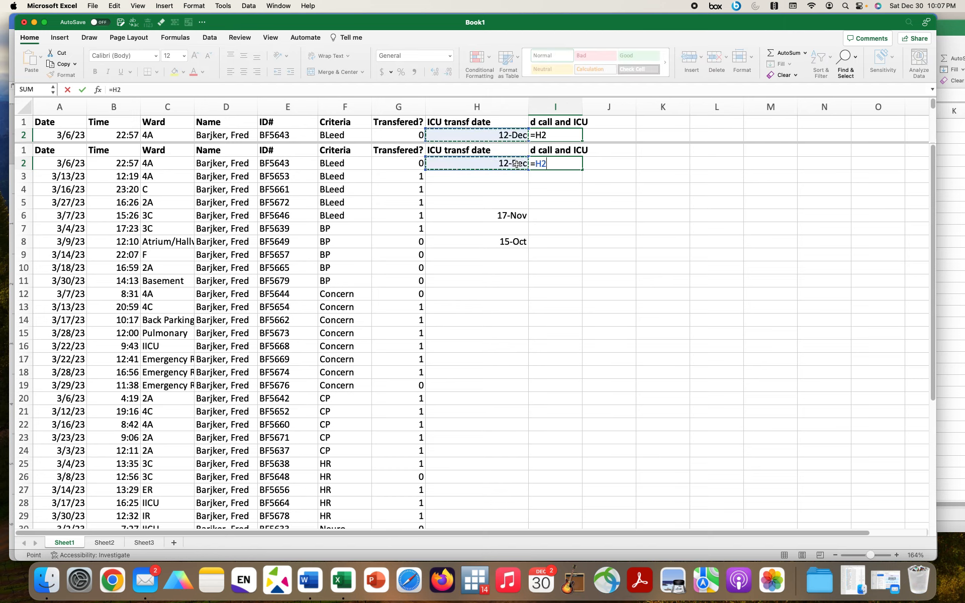
pyautogui.write('-')
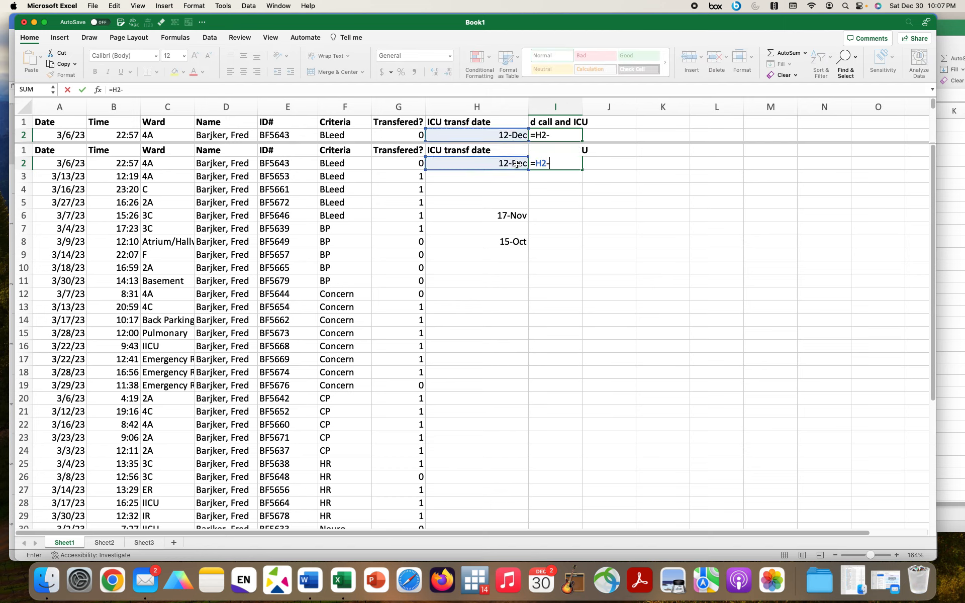
pyautogui.click(73, 163)
pyautogui.press('Return')
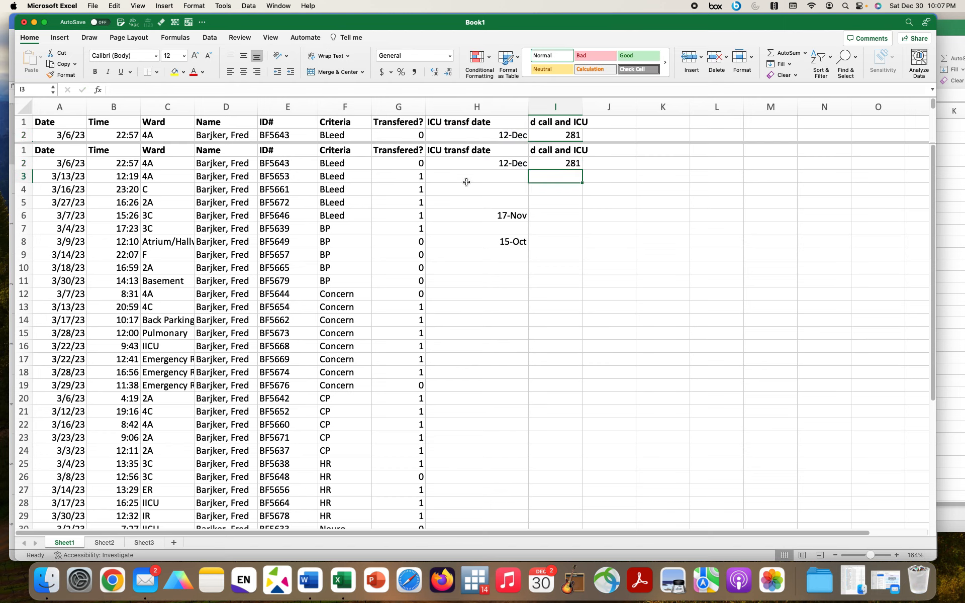
pyautogui.click(567, 163)
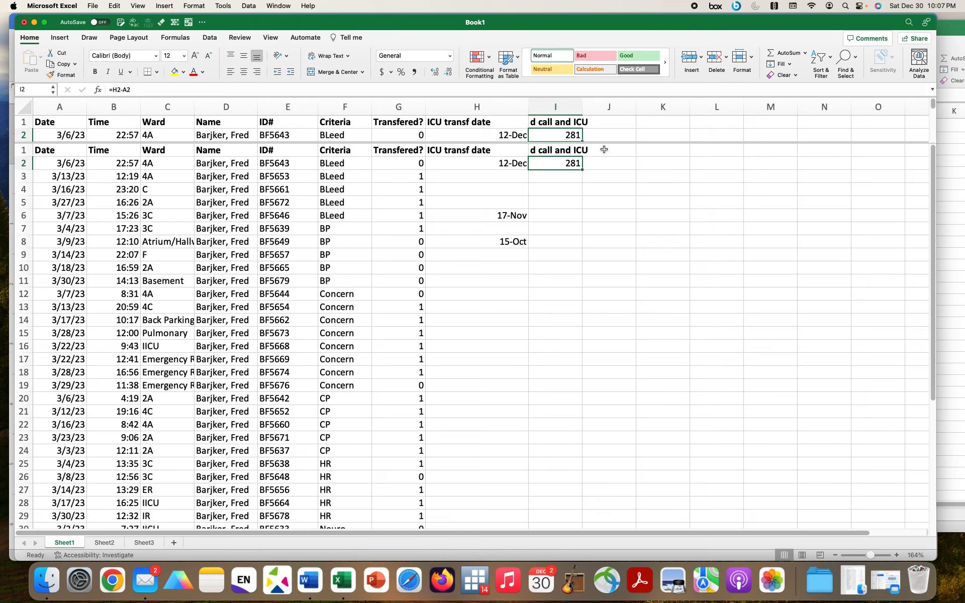
pyautogui.moveTo(603, 150); pyautogui.dragTo(768, 152)
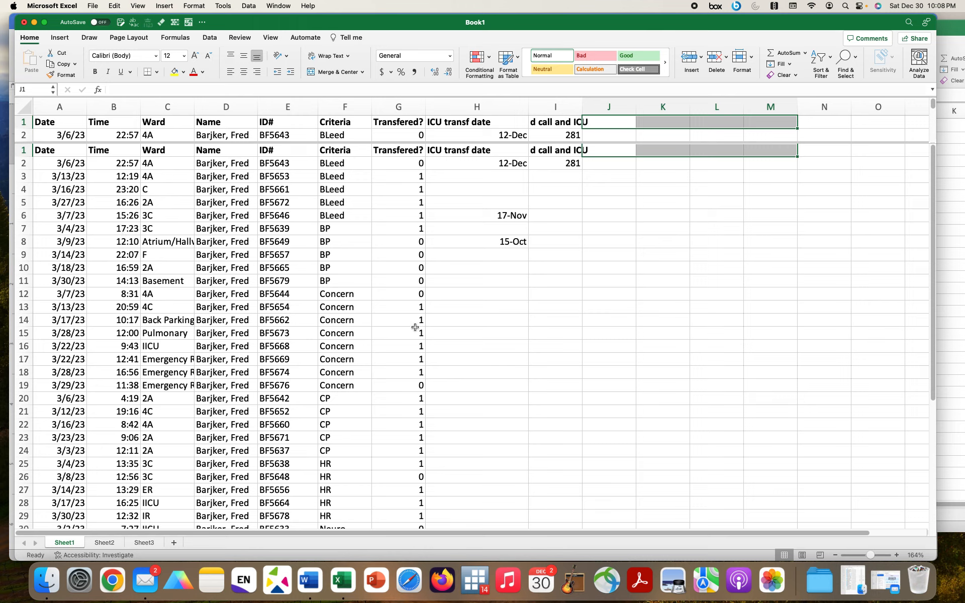
pyautogui.click(640, 333)
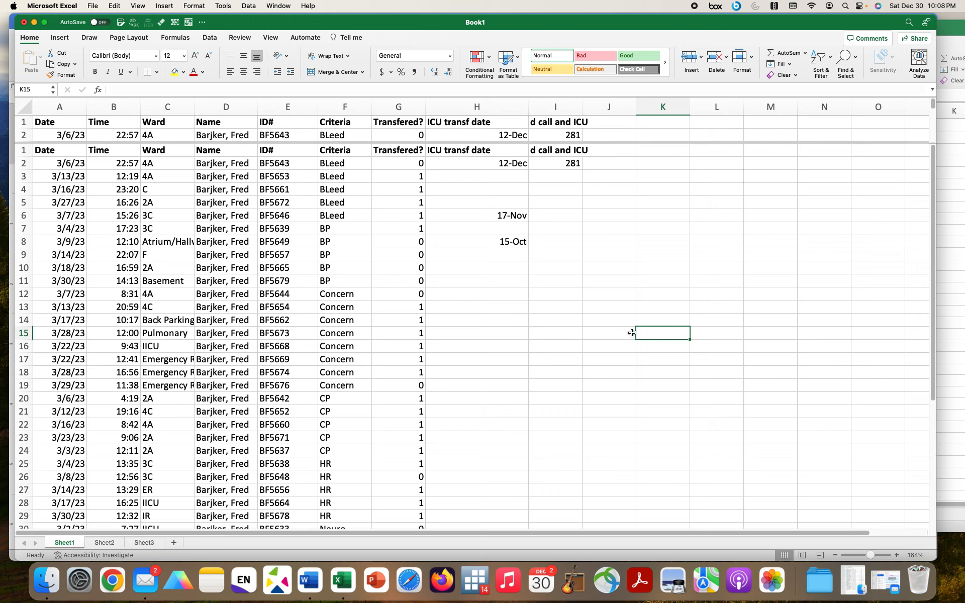
# - Save the workbook to the Desktop under the name "RRT data 1" in Excel Workbook (.xlsx) format
pyautogui.click(93, 7)
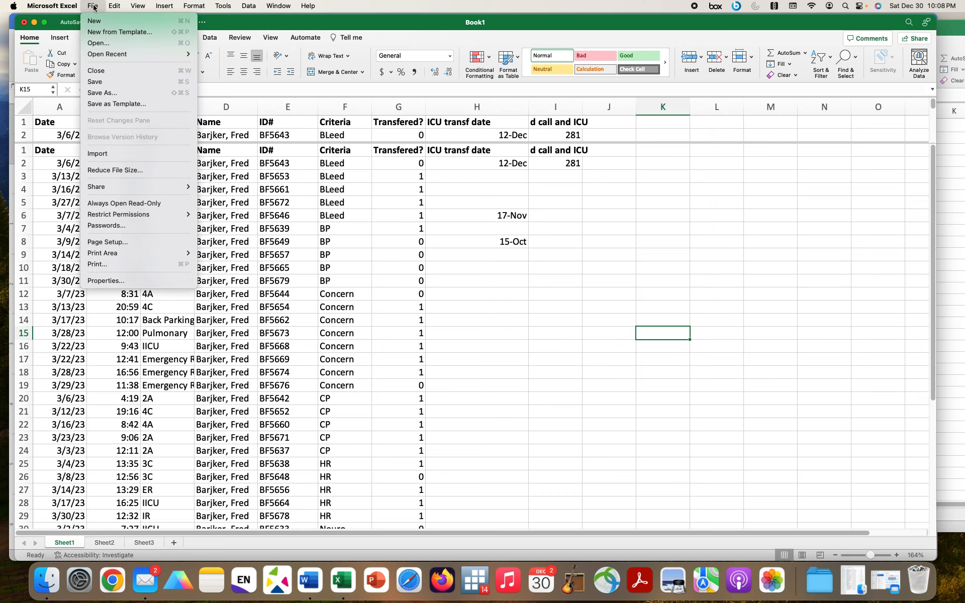
pyautogui.click(108, 93)
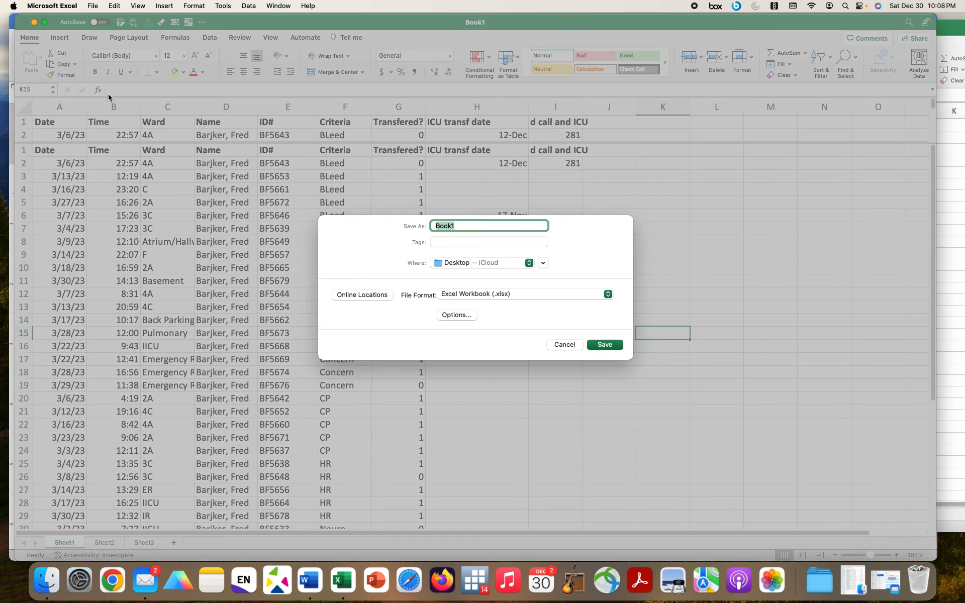
pyautogui.write('RRT data 1')
pyautogui.click(606, 345)
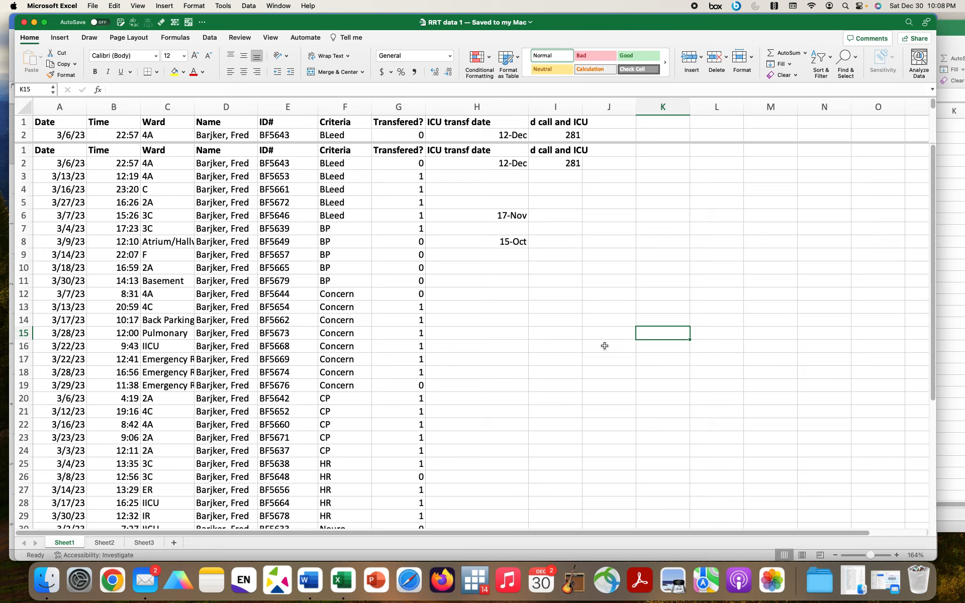
pyautogui.click(203, 336)
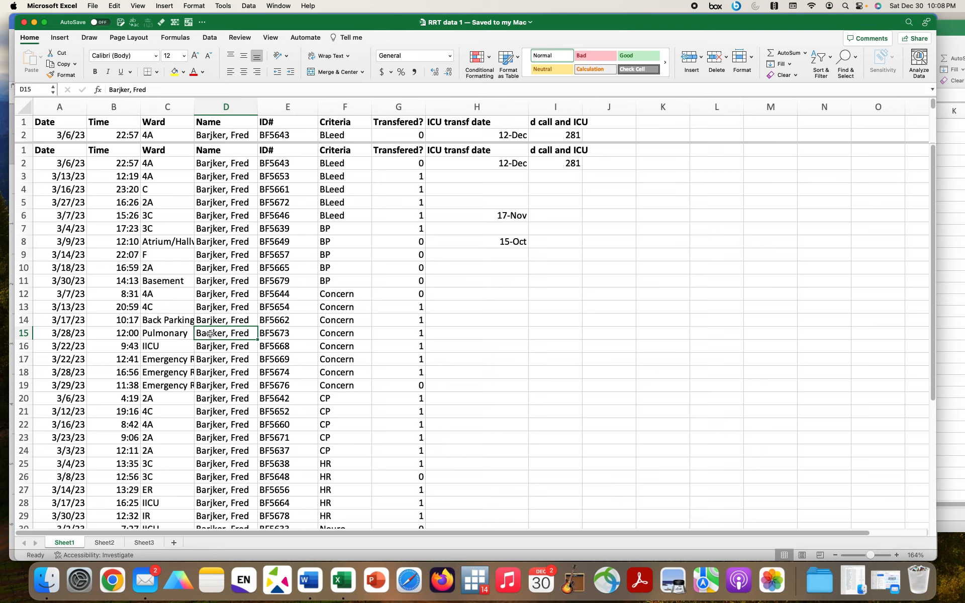
pyautogui.scroll(-10, 210, 330)
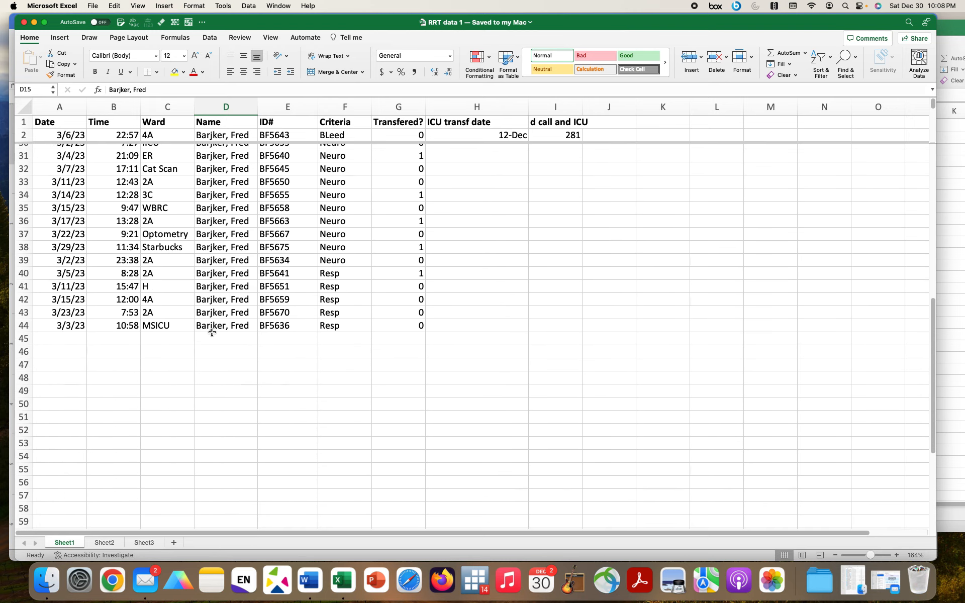
pyautogui.scroll(8, 212, 332)
pyautogui.scroll(3, 212, 332)
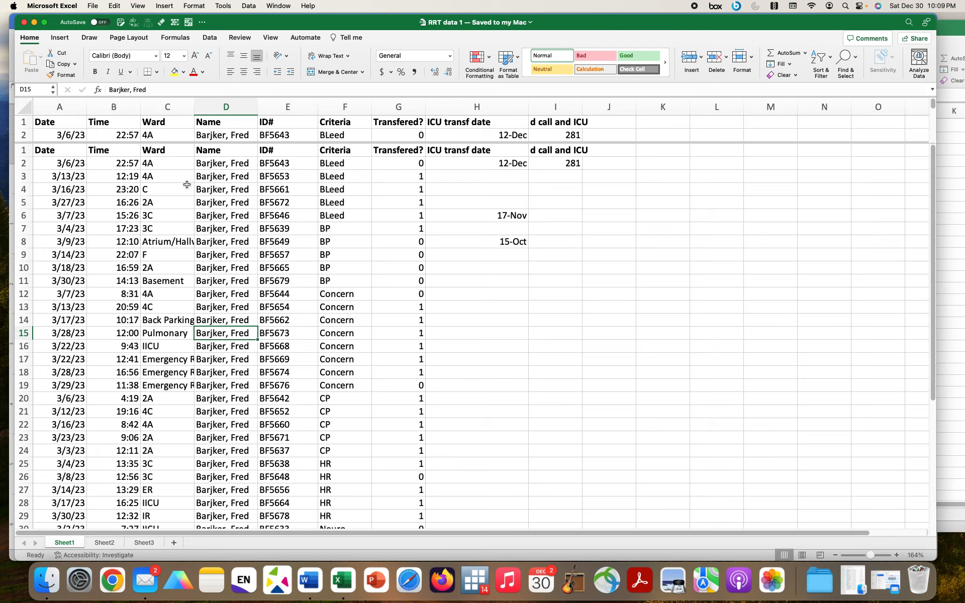
# - Save a separate copy of the workbook to the Desktop under the name "RRT data 1 analysis"
pyautogui.click(92, 6)
pyautogui.click(96, 93)
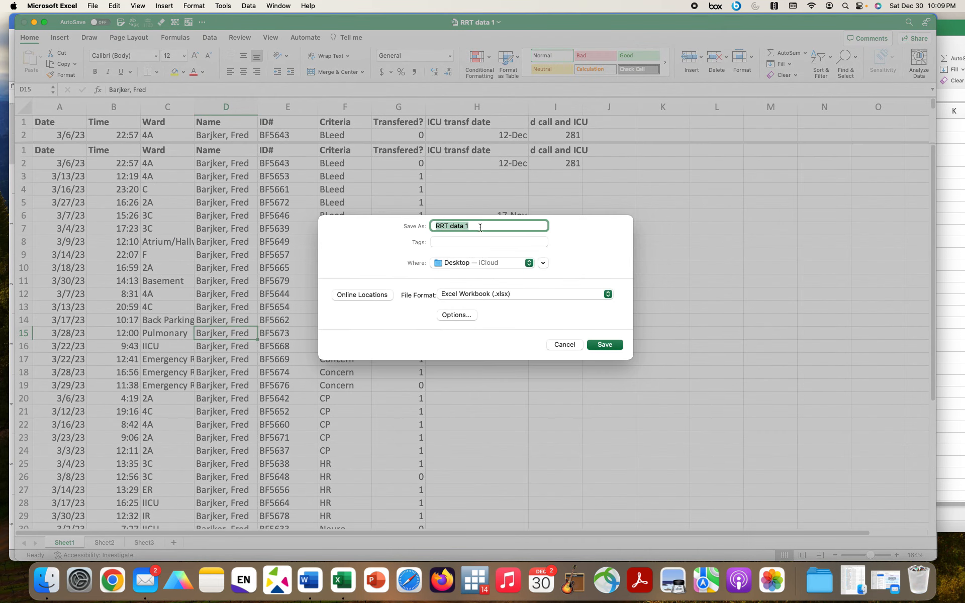
pyautogui.click(479, 227)
pyautogui.write('analysis')
pyautogui.press('Return')
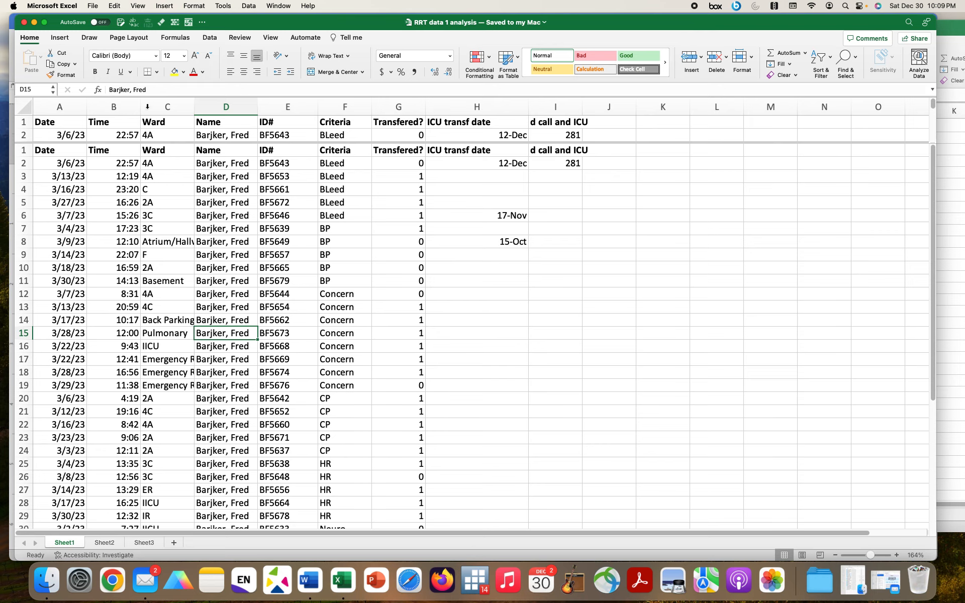
# - Clear the name in cell D15 of Sheet1, view the transposed headers on Sheet2, and return to Sheet1
pyautogui.moveTo(221, 23); pyautogui.dragTo(277, 26)
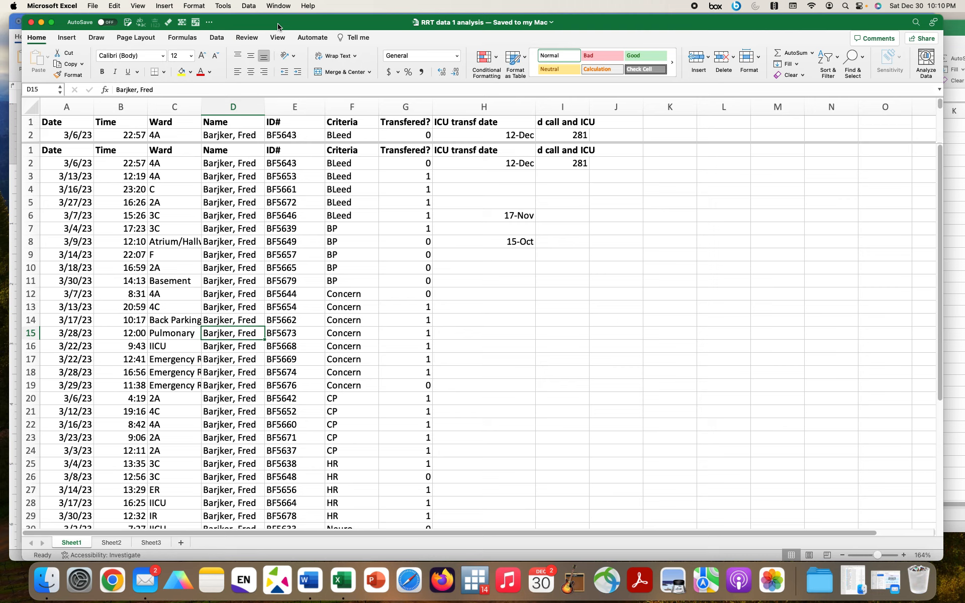
pyautogui.press('BackSpace')
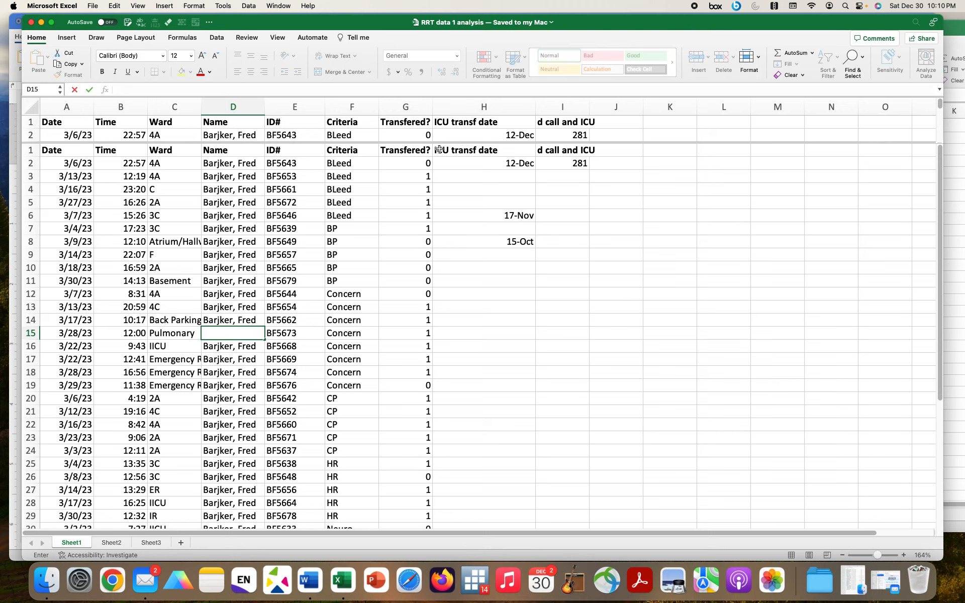
pyautogui.click(112, 543)
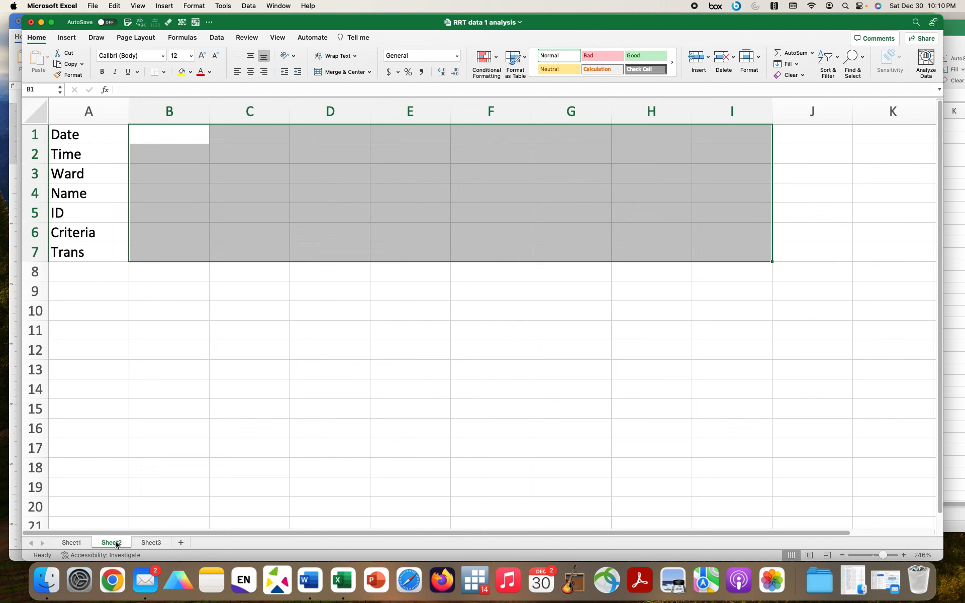
pyautogui.click(73, 542)
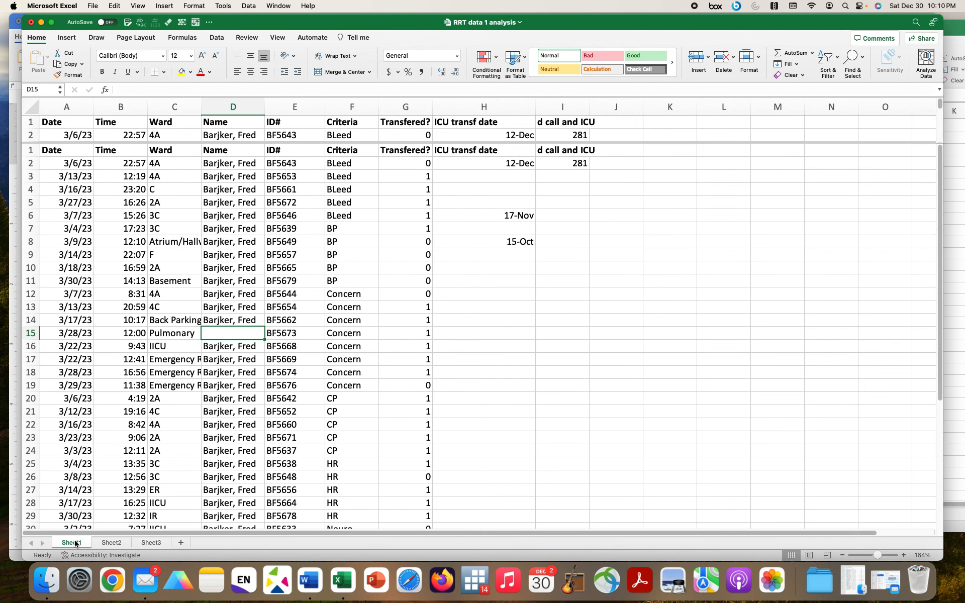